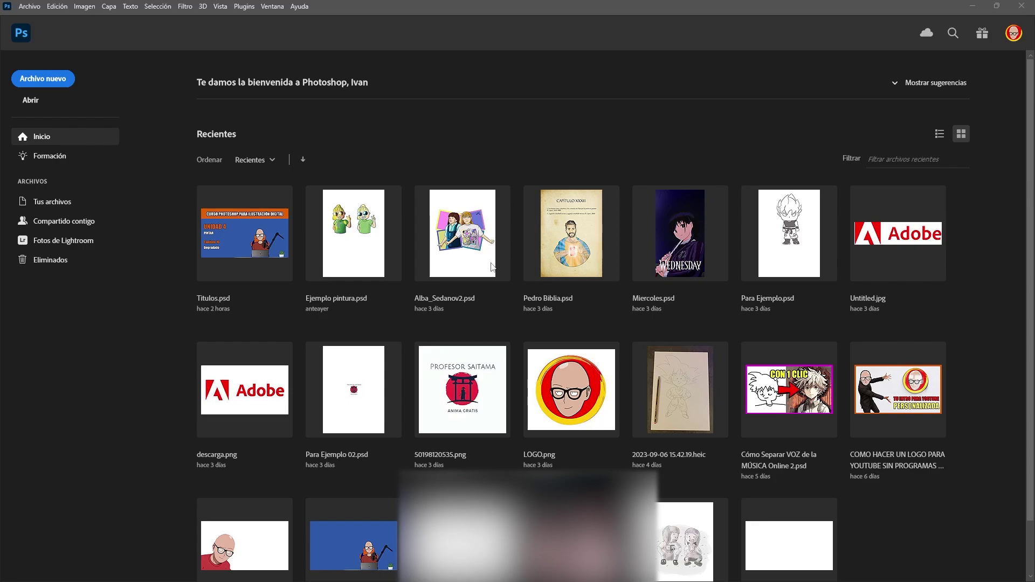
# Step: Create a blank 1000 × 1000 mm, 300 ppi document from Archivo nuevo
pyautogui.click(58, 83)
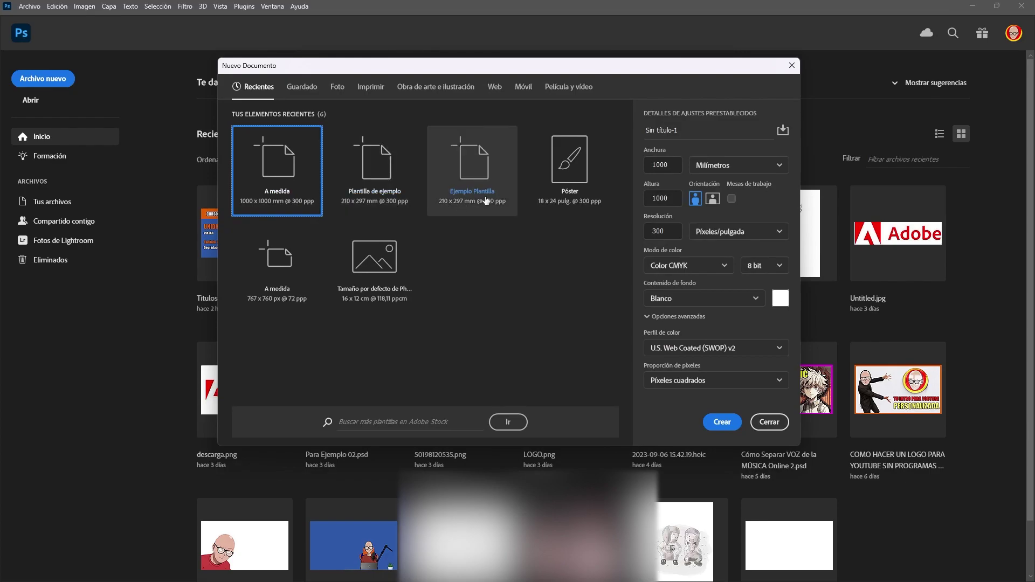
pyautogui.click(671, 165)
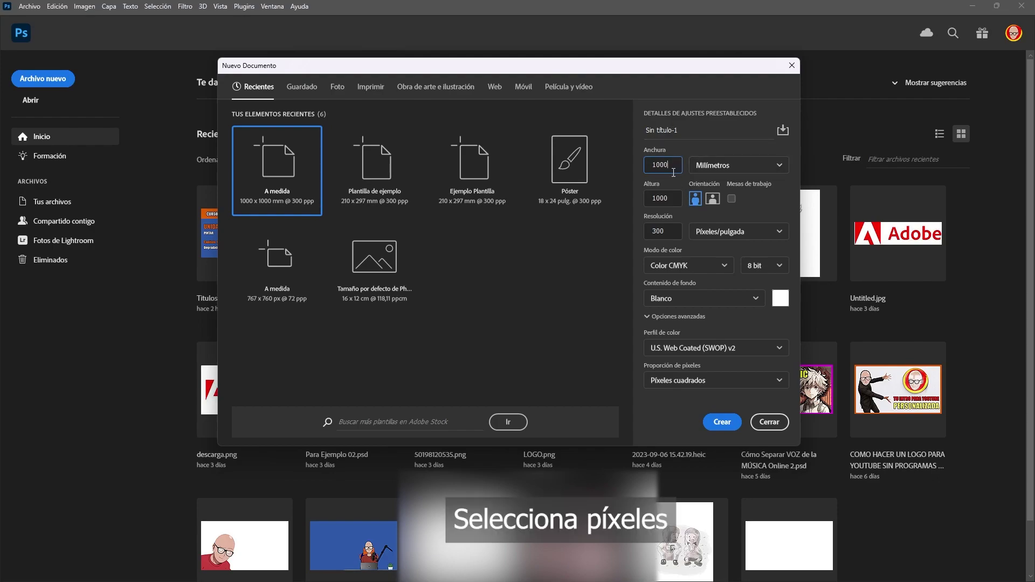
pyautogui.click(660, 233)
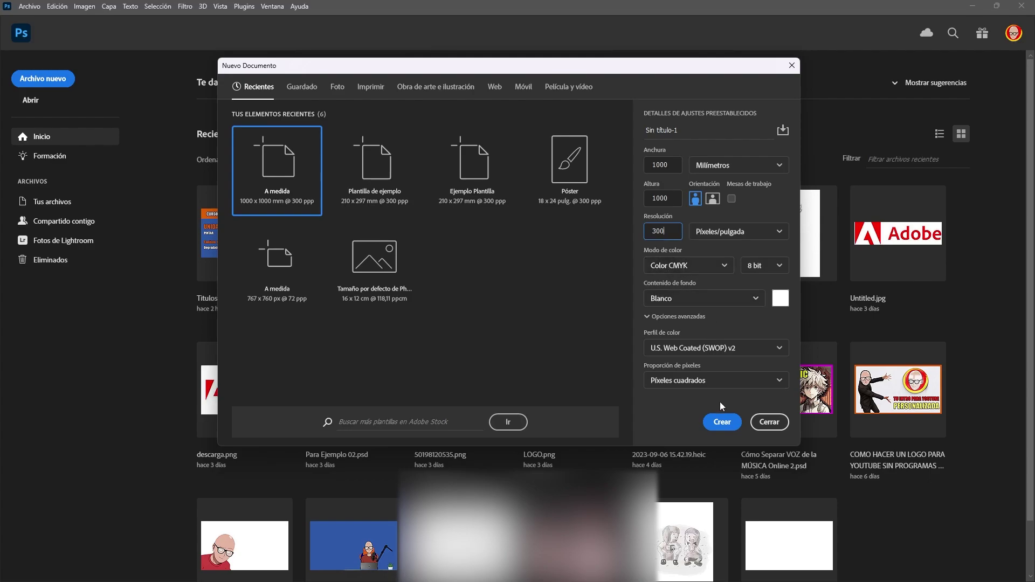
pyautogui.click(722, 422)
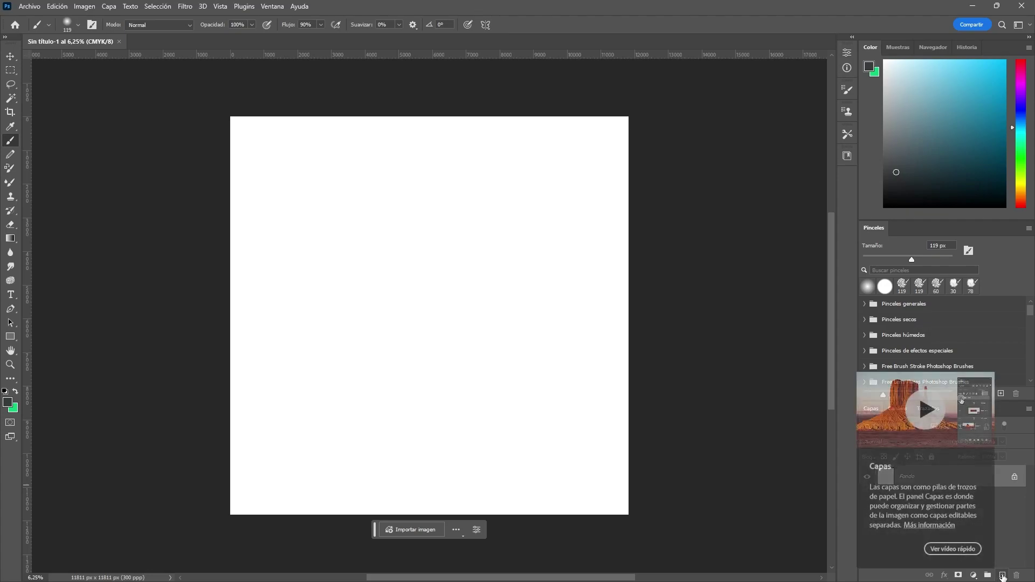
# Step: Add the empty layer Capa 1 above the white background
pyautogui.click(1002, 576)
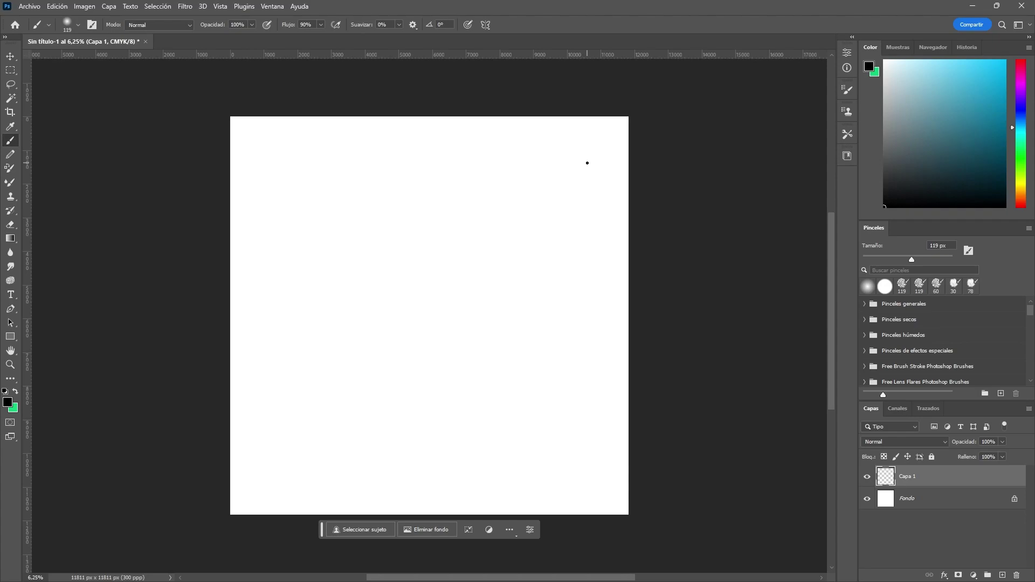
pyautogui.click(10, 72)
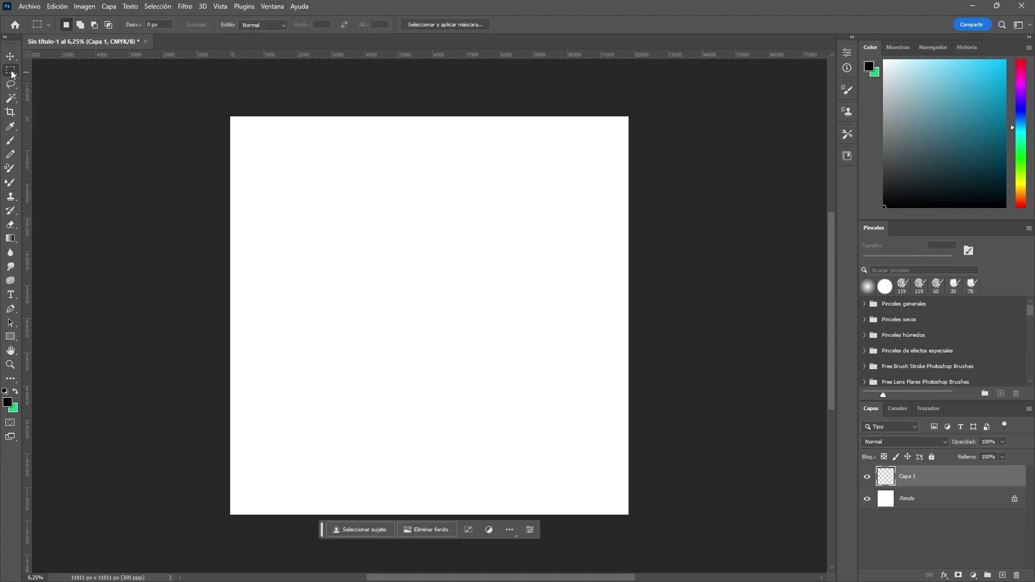
# Step: Lasso a rounded shape on Capa 1, fill it red, and lock its transparency
pyautogui.rightClick(10, 84)
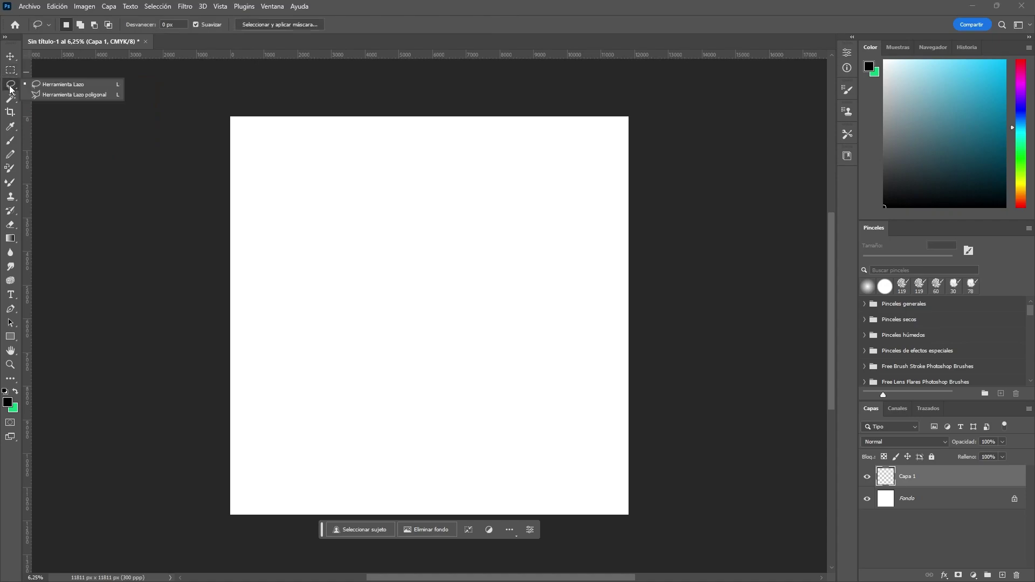
pyautogui.click(45, 86)
pyautogui.moveTo(448, 328); pyautogui.dragTo(453, 338)
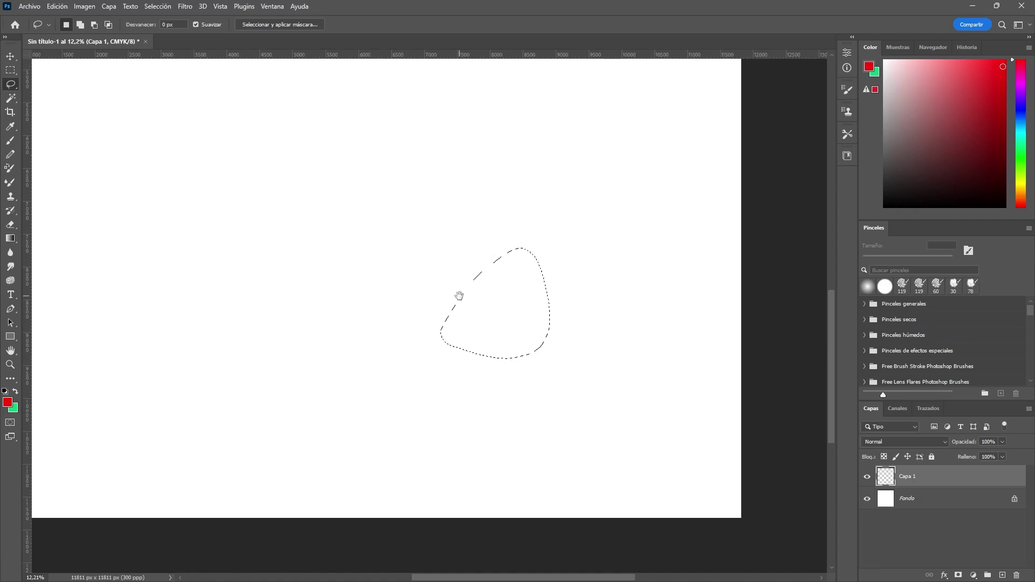
pyautogui.hotkey('alt', 'BackSpace')
pyautogui.click(431, 308)
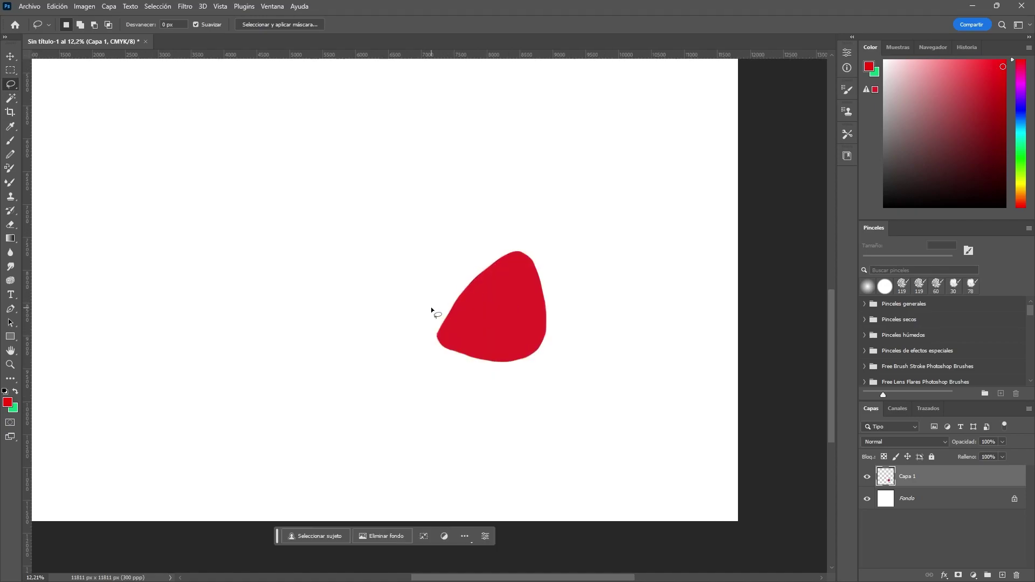
pyautogui.scroll(3, 472, 302)
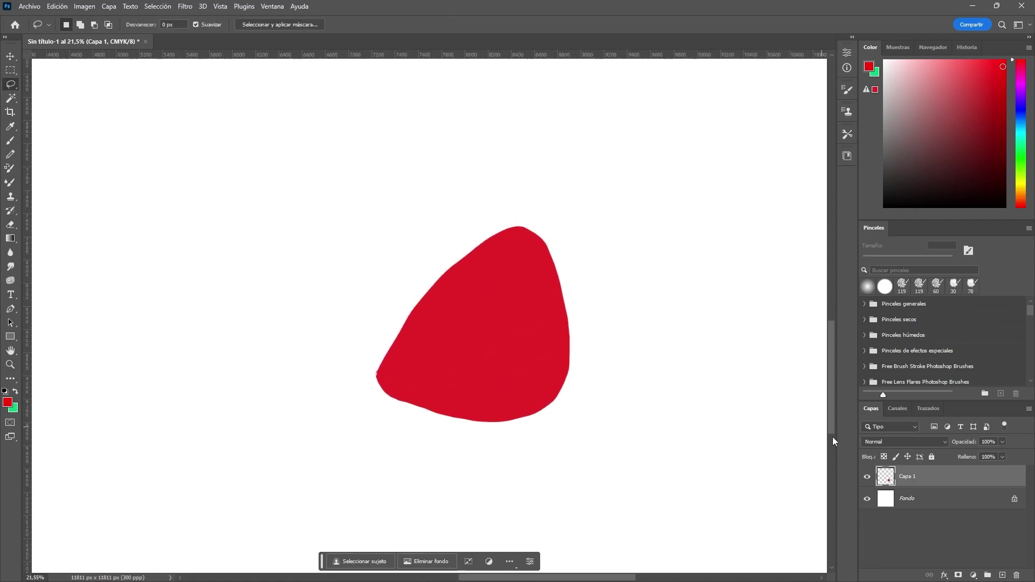
pyautogui.press('/')
# Step: Set up a hard round brush in orange-yellow and enlarge its size
pyautogui.press('b')
pyautogui.rightClick(85, 66)
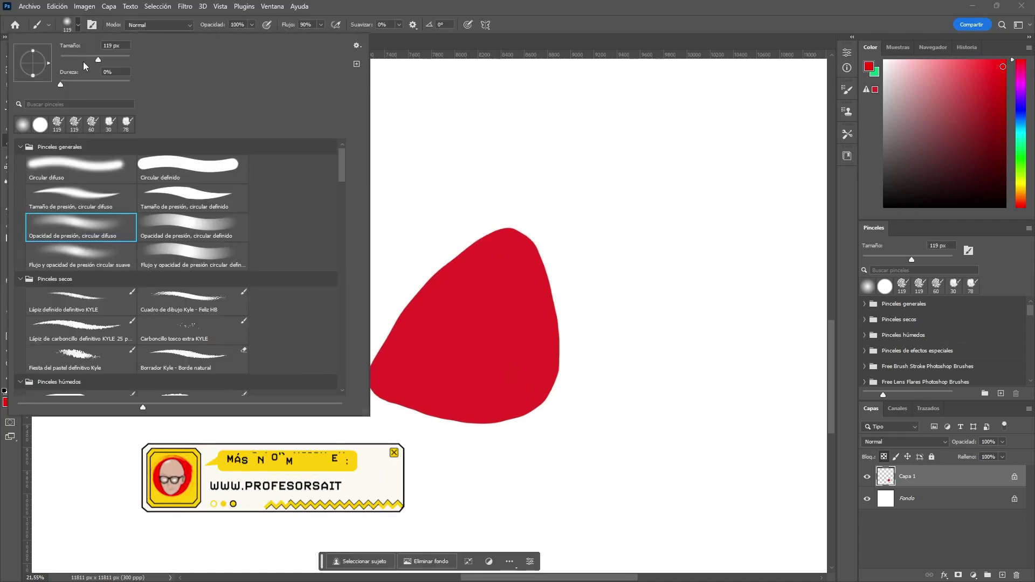
pyautogui.click(188, 165)
pyautogui.click(1021, 186)
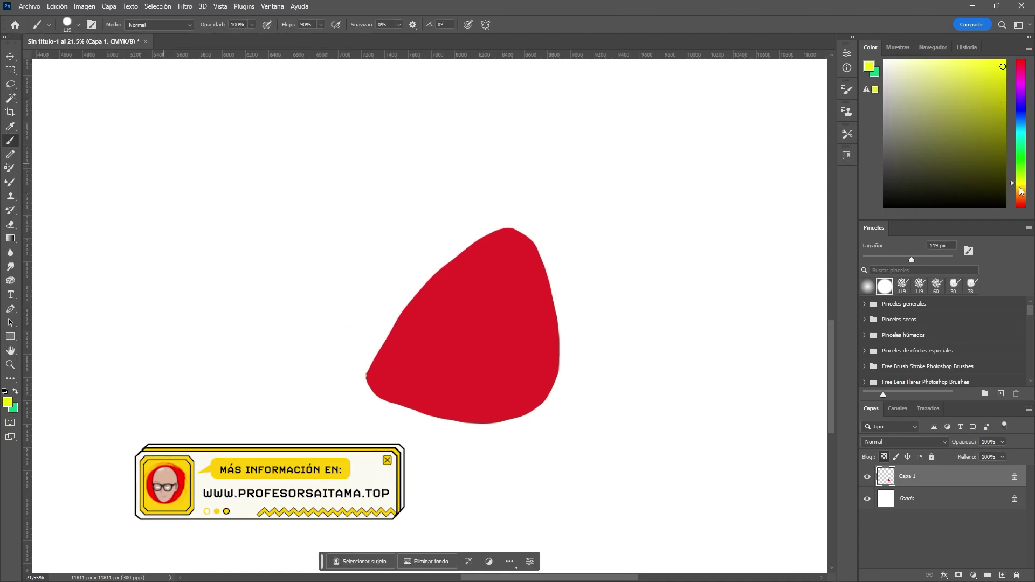
pyautogui.click(1021, 191)
pyautogui.moveTo(402, 320); pyautogui.dragTo(417, 305)
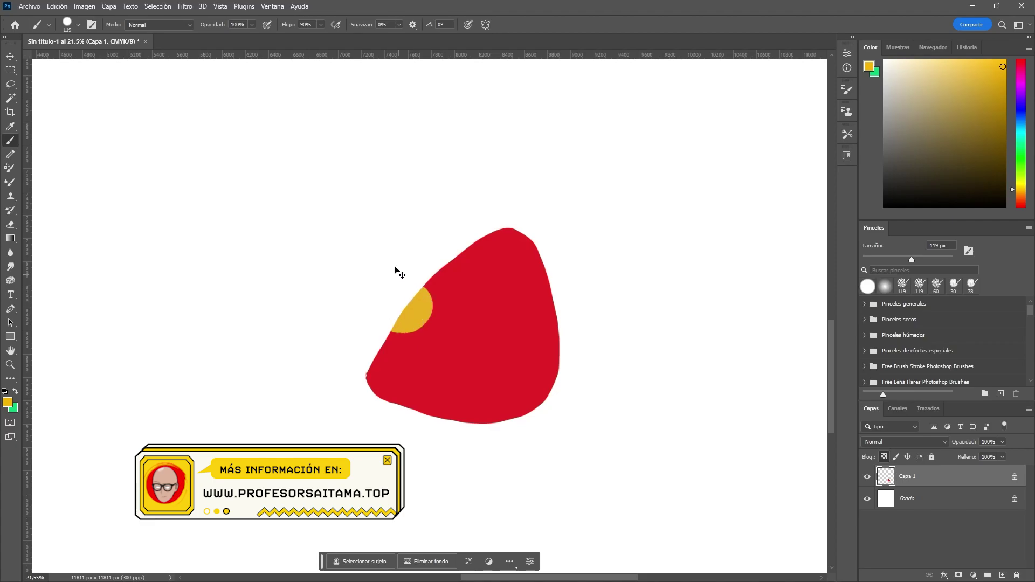
pyautogui.hotkey('ctrl', 'z')
pyautogui.click(78, 24)
pyautogui.press('Return')
pyautogui.moveTo(100, 59); pyautogui.dragTo(120, 59)
# Step: Paint five large orange dots across the red shape
pyautogui.click(78, 24)
pyautogui.click(421, 297)
pyautogui.click(546, 291)
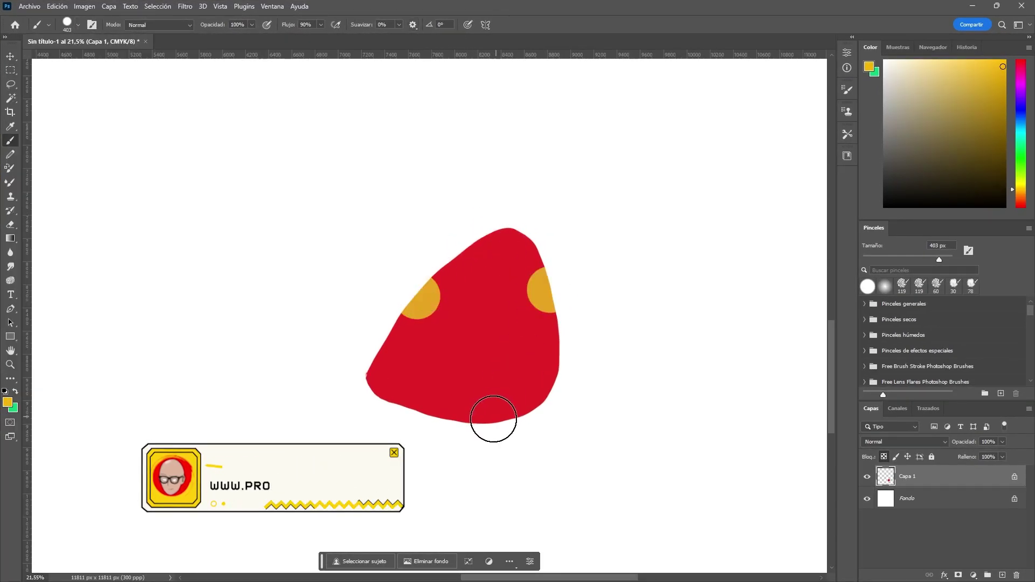
pyautogui.click(494, 417)
pyautogui.click(422, 370)
pyautogui.click(509, 341)
pyautogui.click(499, 241)
pyautogui.scroll(-1, 464, 272)
# Step: Shrink the brush and add three small orange dots to the shape
pyautogui.click(78, 24)
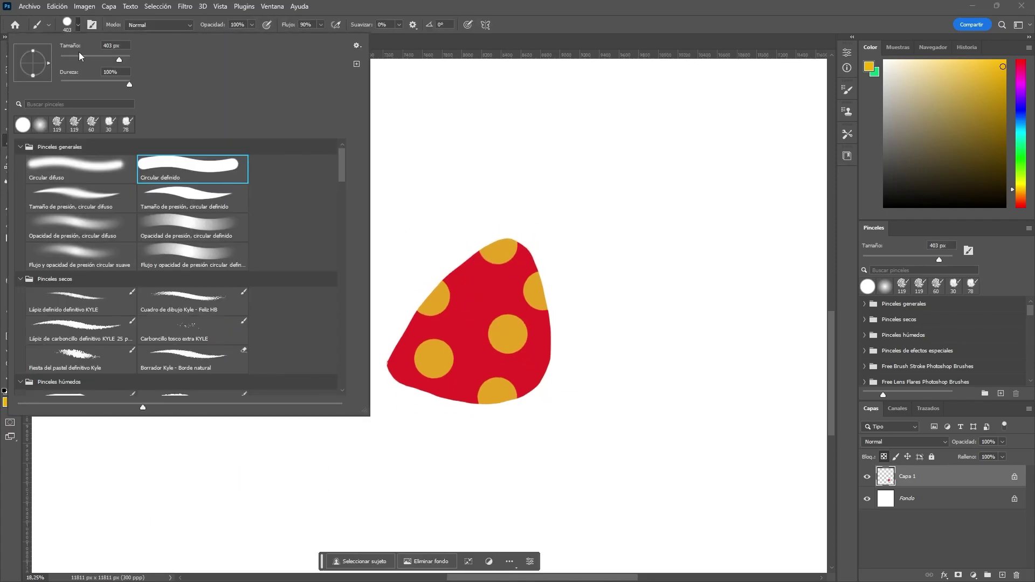
pyautogui.click(79, 55)
pyautogui.click(496, 286)
pyautogui.click(461, 328)
pyautogui.click(523, 375)
pyautogui.scroll(-2, 484, 361)
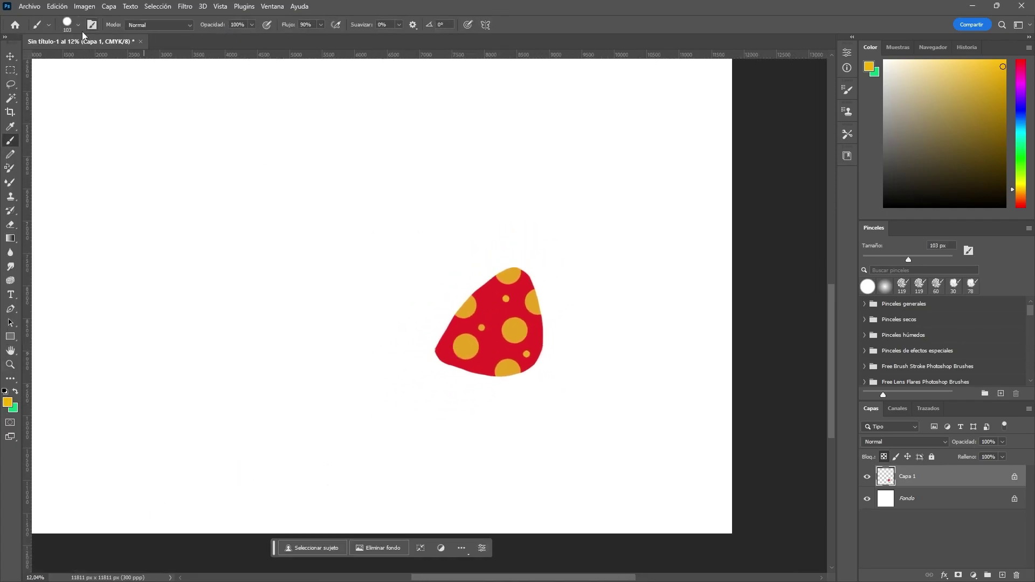
# Step: Copy the dotted red shape and paste it onto a new layer
pyautogui.press('l')
pyautogui.moveTo(405, 345); pyautogui.dragTo(453, 240)
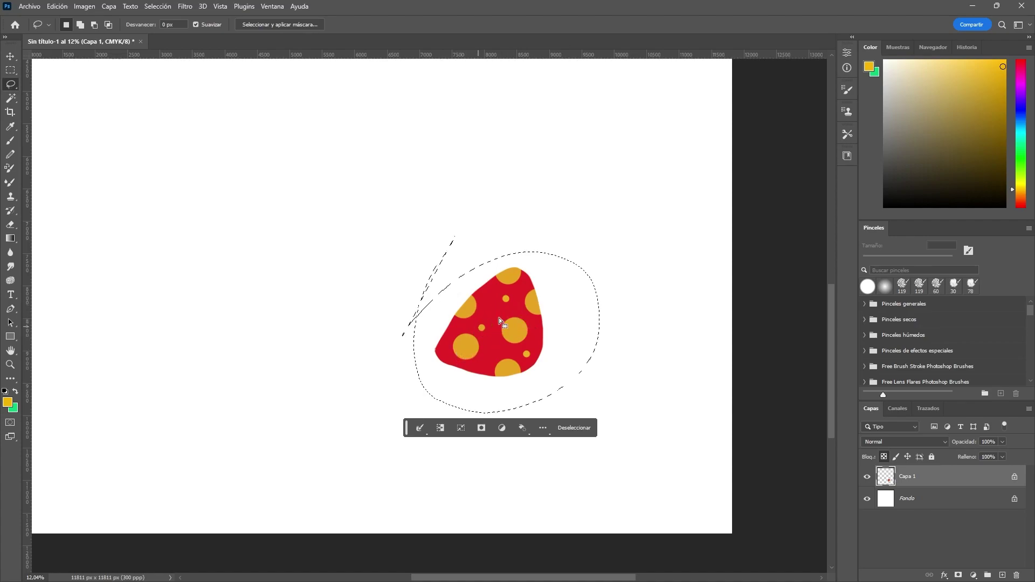
pyautogui.hotkey('ctrl', 'c')
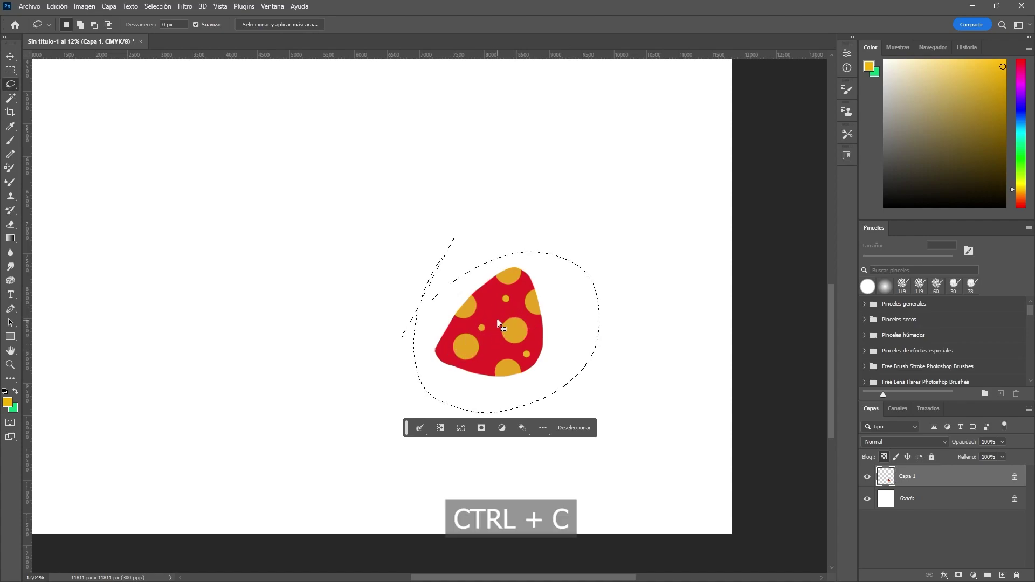
pyautogui.hotkey('ctrl', 'v')
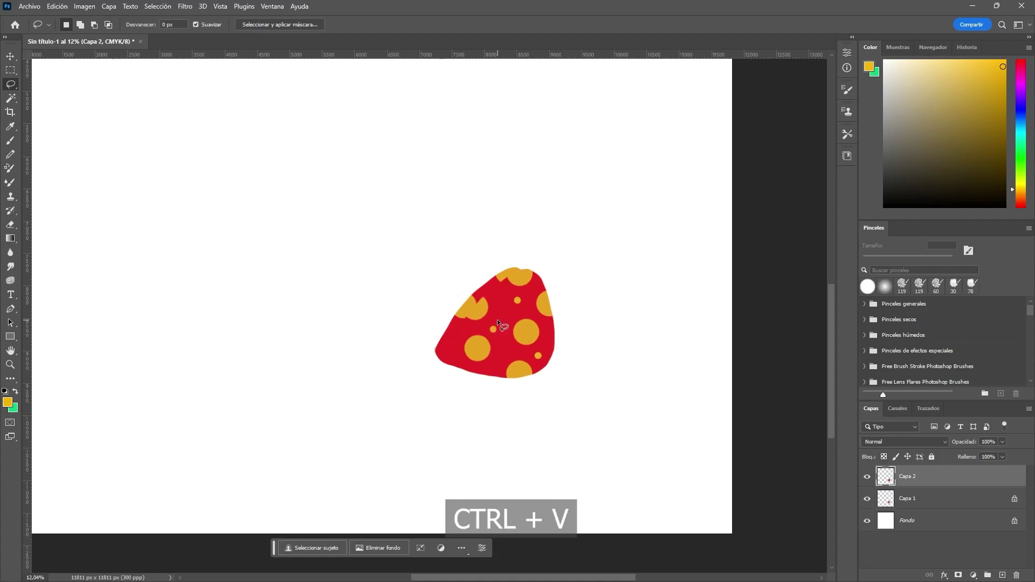
# Step: Flip the copy horizontally, tilt it and place it as the bow's left wing
pyautogui.hotkey('ctrl', 't')
pyautogui.moveTo(511, 340)
pyautogui.mouseDown()
pyautogui.moveTo(364, 307)
pyautogui.moveTo(398, 320)
pyautogui.mouseUp()
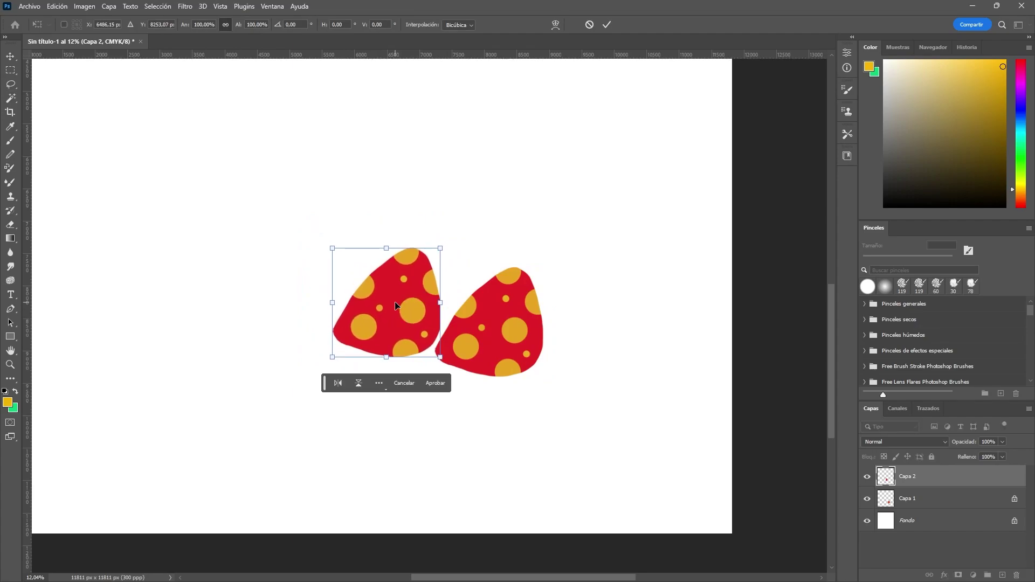
pyautogui.rightClick(396, 306)
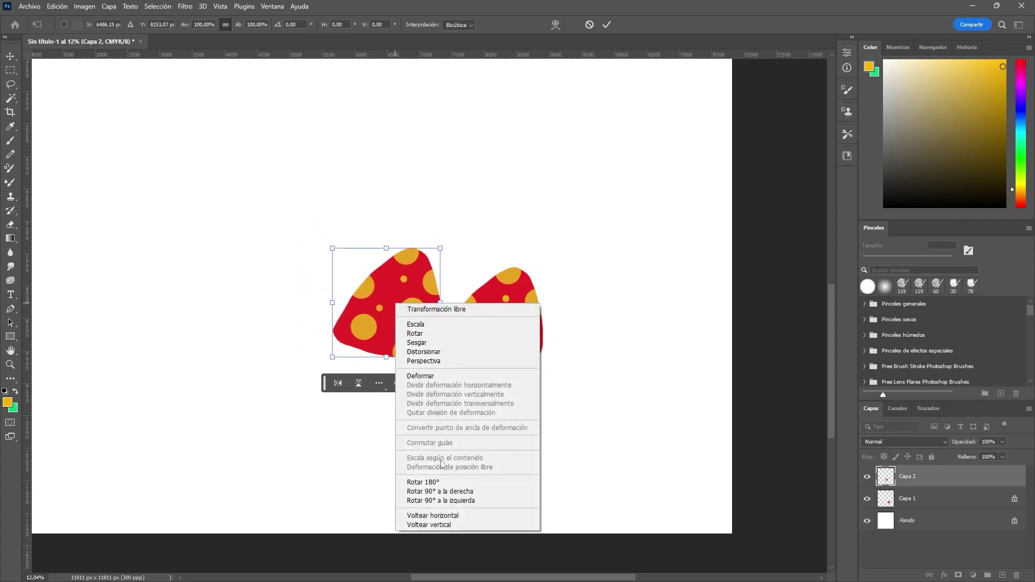
pyautogui.click(441, 518)
pyautogui.moveTo(371, 330); pyautogui.dragTo(370, 357)
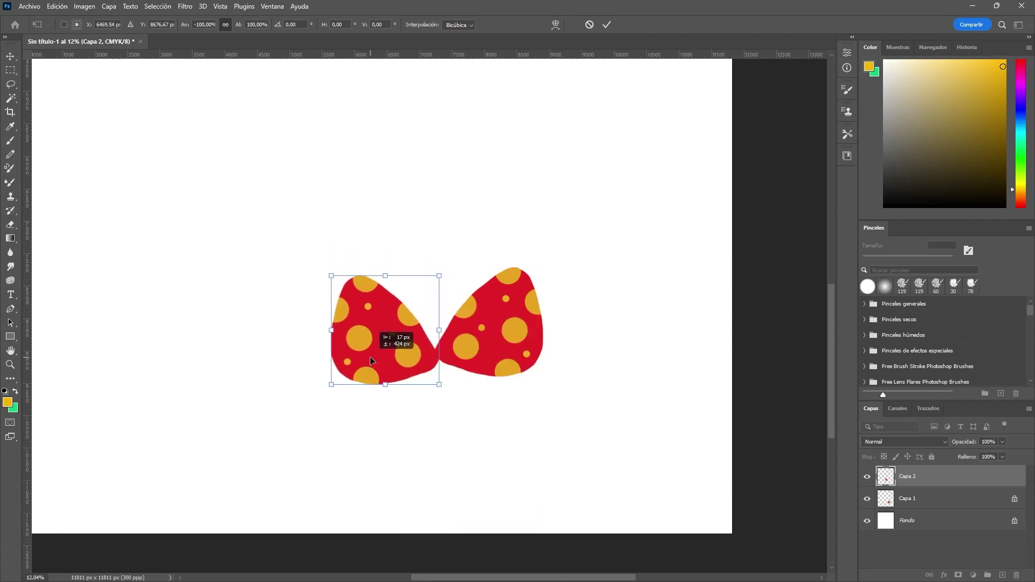
pyautogui.moveTo(321, 393); pyautogui.dragTo(340, 419)
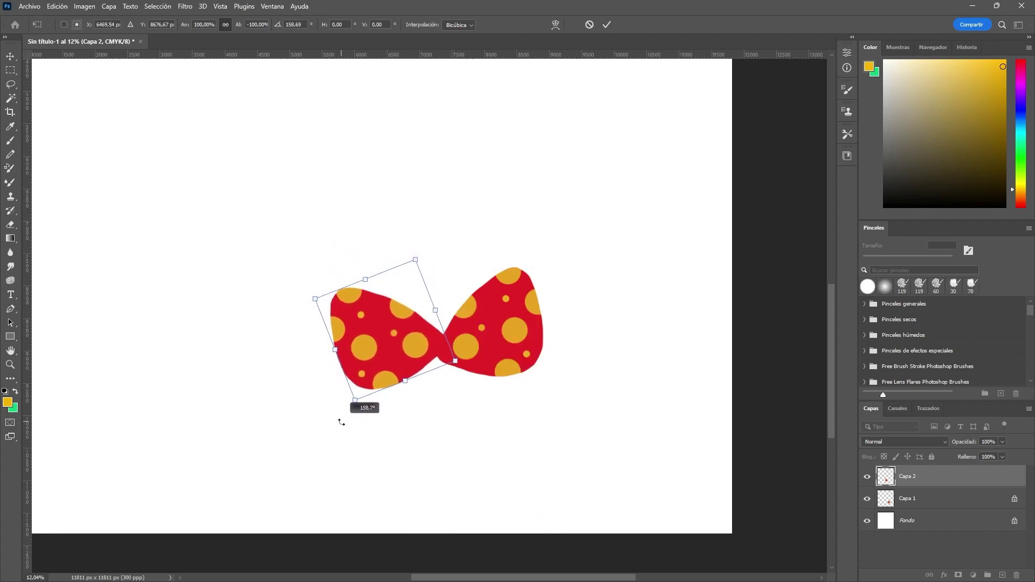
pyautogui.moveTo(351, 371); pyautogui.dragTo(384, 365)
pyautogui.press('Return')
# Step: Select both bow-half layers and merge them into one
pyautogui.press('l')
pyautogui.keyDown('ctrl'); pyautogui.click(966, 498); pyautogui.keyUp('ctrl')
pyautogui.hotkey('ctrl', 'e')
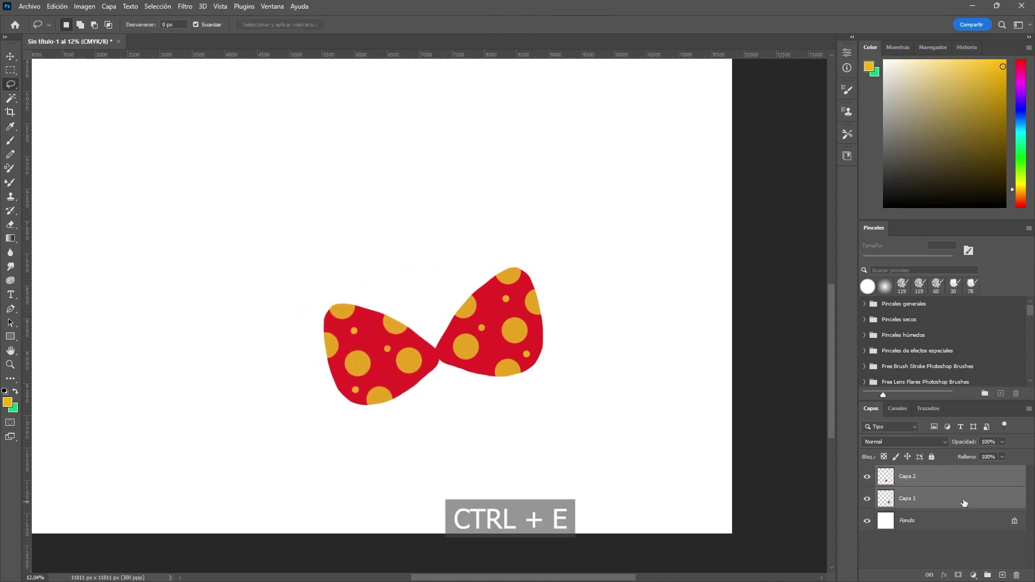
# Step: Lasso a knot with two short tails at the bow centre and fill it with sampled red
pyautogui.scroll(2, 426, 358)
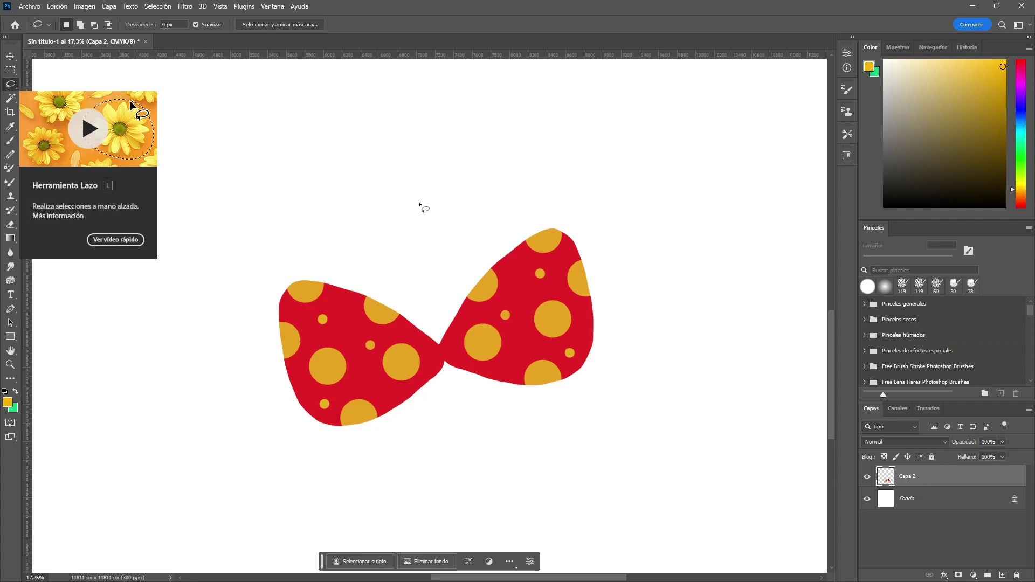
pyautogui.moveTo(443, 336)
pyautogui.mouseDown()
pyautogui.moveTo(471, 398)
pyautogui.moveTo(449, 346)
pyautogui.mouseUp()
pyautogui.click(507, 302)
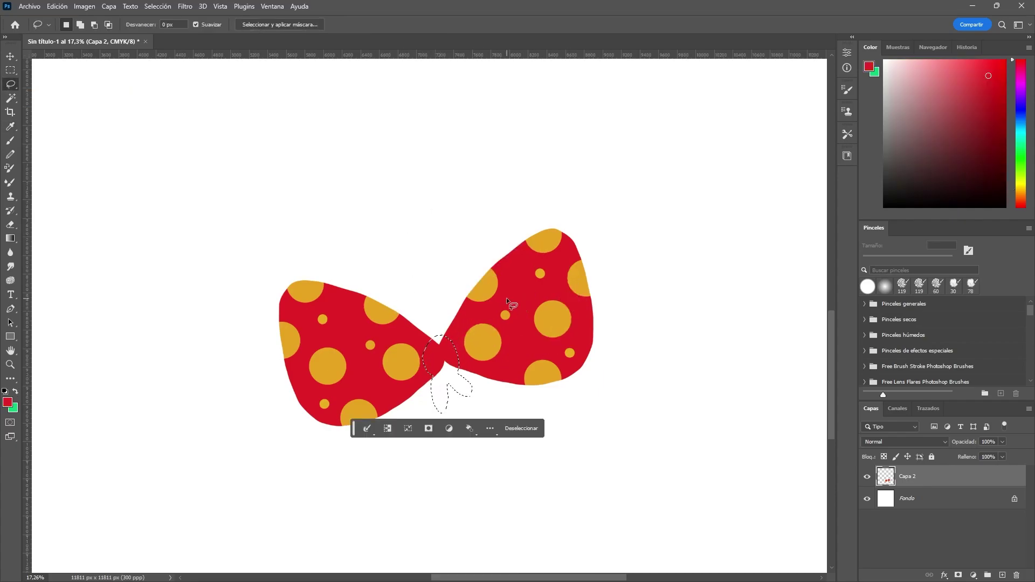
pyautogui.hotkey('alt', 'BackSpace')
pyautogui.hotkey('ctrl', 'd')
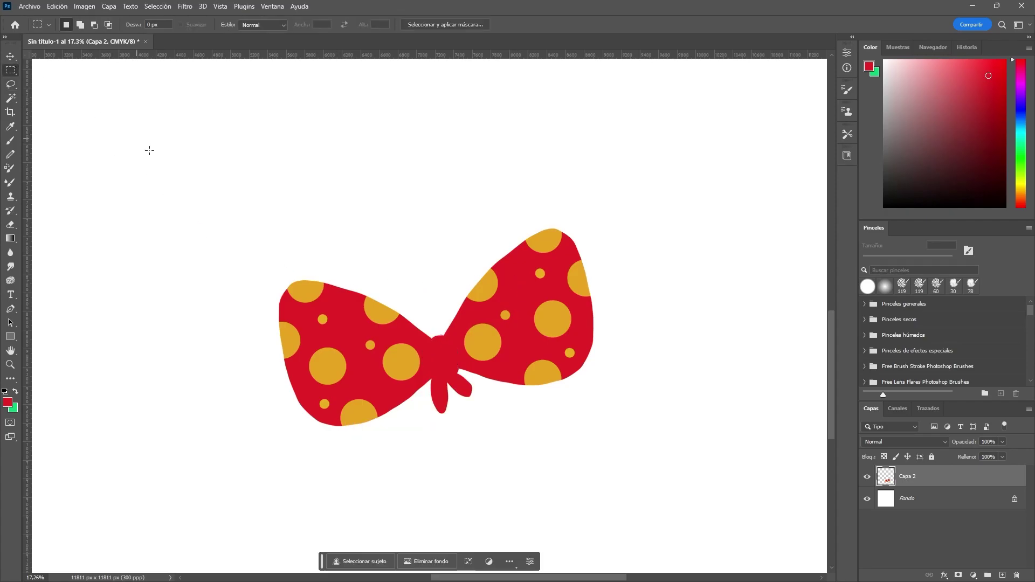
pyautogui.scroll(-3, 240, 231)
pyautogui.scroll(1, 278, 303)
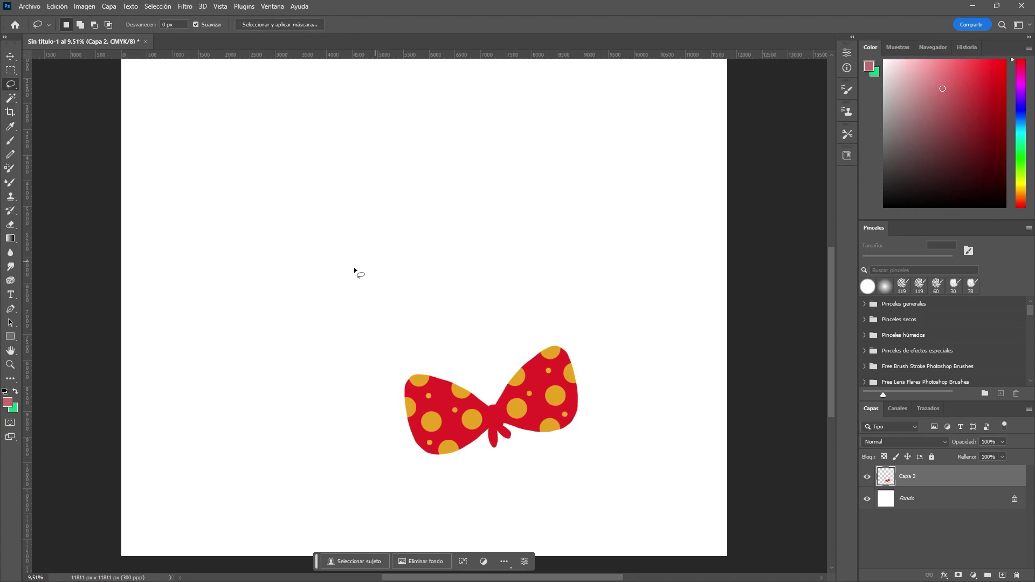
# Step: Lasso a starfish shape left of the bow and fill it pink
pyautogui.moveTo(257, 264)
pyautogui.mouseDown()
pyautogui.moveTo(313, 249)
pyautogui.moveTo(237, 267)
pyautogui.moveTo(249, 266)
pyautogui.mouseUp()
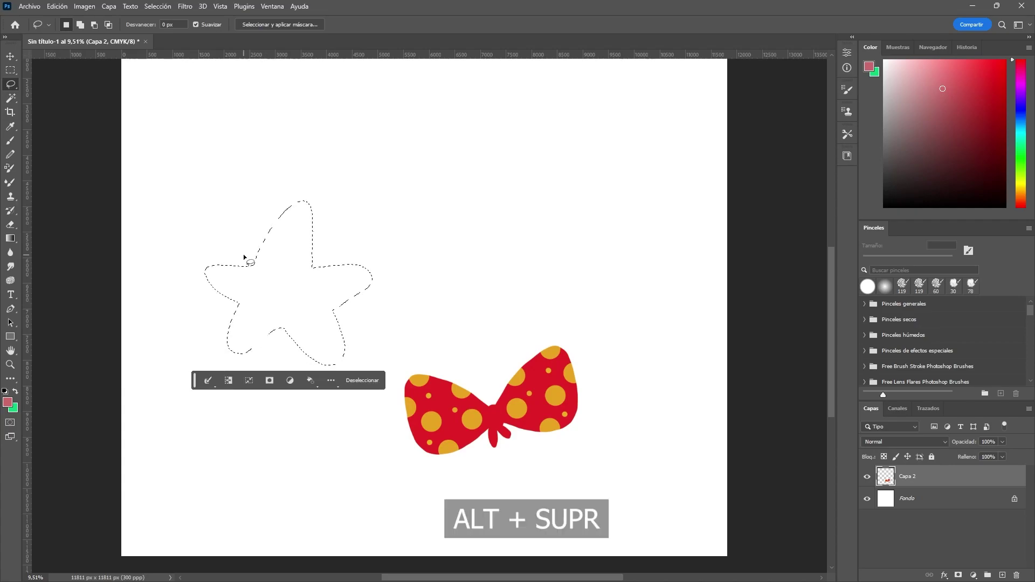
pyautogui.hotkey('alt', 'Delete')
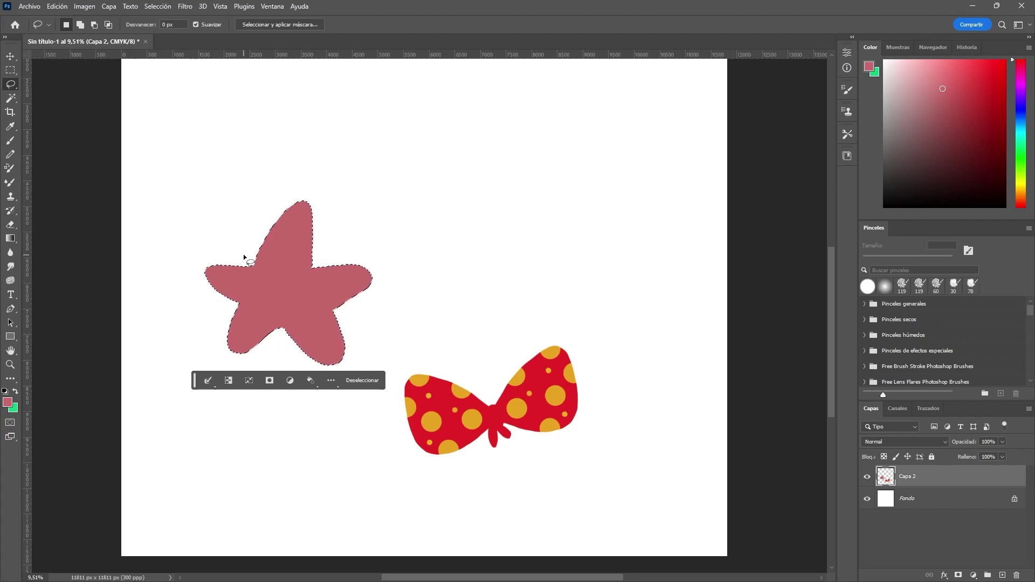
pyautogui.press('b')
pyautogui.scroll(3, 300, 268)
pyautogui.scroll(2, 312, 216)
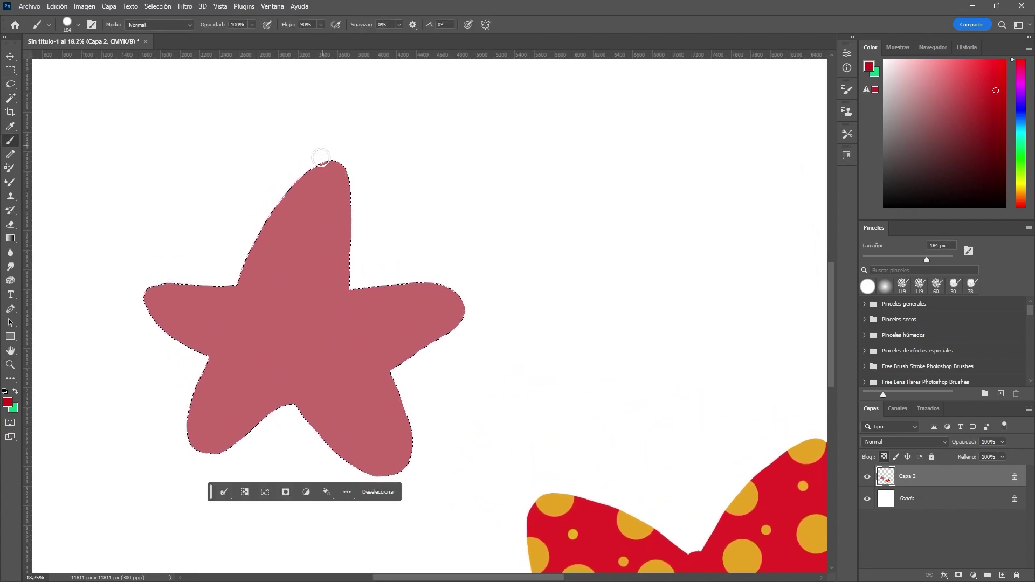
# Step: Paint red dots along the starfish arms and a large red spot at its centre
pyautogui.click(316, 198)
pyautogui.click(302, 233)
pyautogui.click(294, 273)
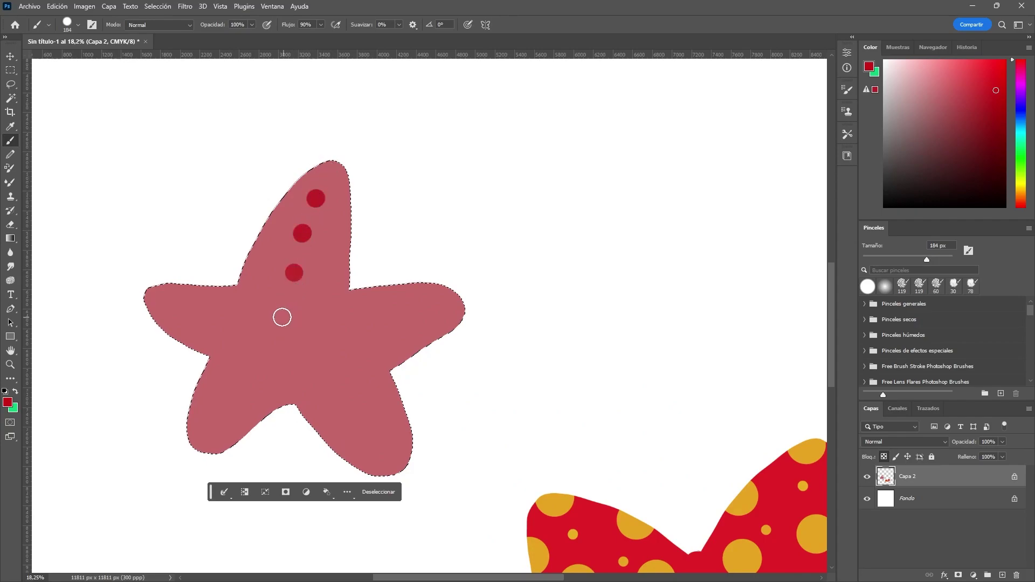
pyautogui.moveTo(282, 318)
pyautogui.mouseDown()
pyautogui.moveTo(276, 338)
pyautogui.moveTo(293, 330)
pyautogui.mouseUp()
pyautogui.click(238, 325)
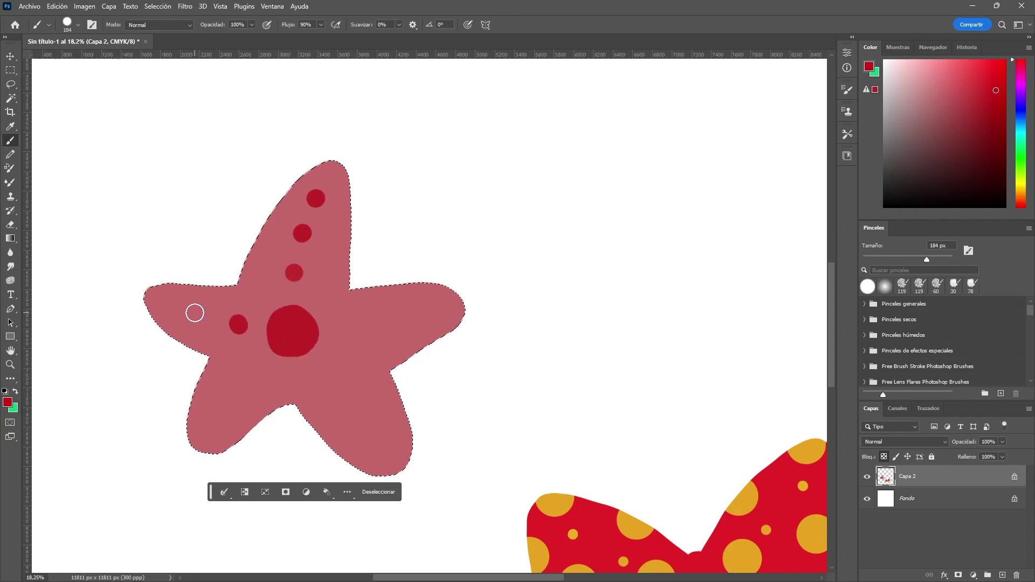
pyautogui.click(198, 315)
pyautogui.click(219, 411)
pyautogui.click(246, 379)
pyautogui.click(337, 385)
pyautogui.click(363, 423)
pyautogui.click(355, 333)
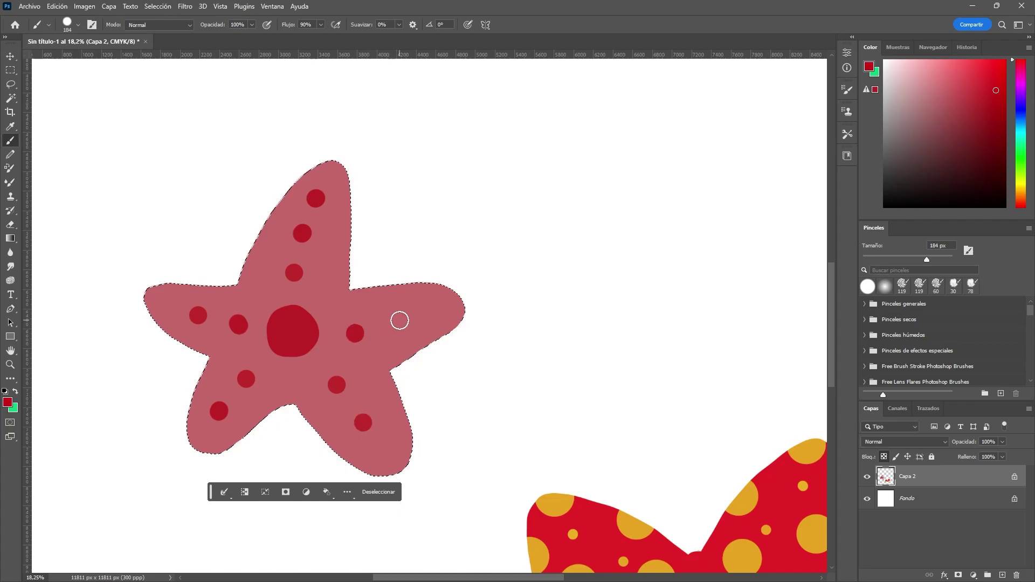
pyautogui.click(396, 318)
# Step: Shrink the brush to 79 px and add small dots on the arms and around the centre spot
pyautogui.click(79, 24)
pyautogui.moveTo(118, 45); pyautogui.dragTo(106, 45)
pyautogui.click(429, 310)
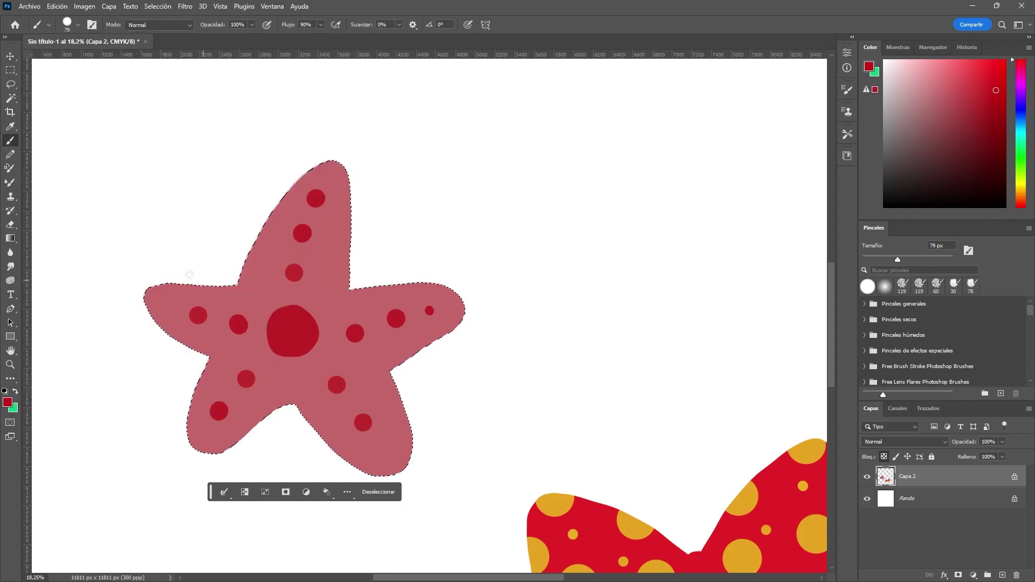
pyautogui.click(325, 171)
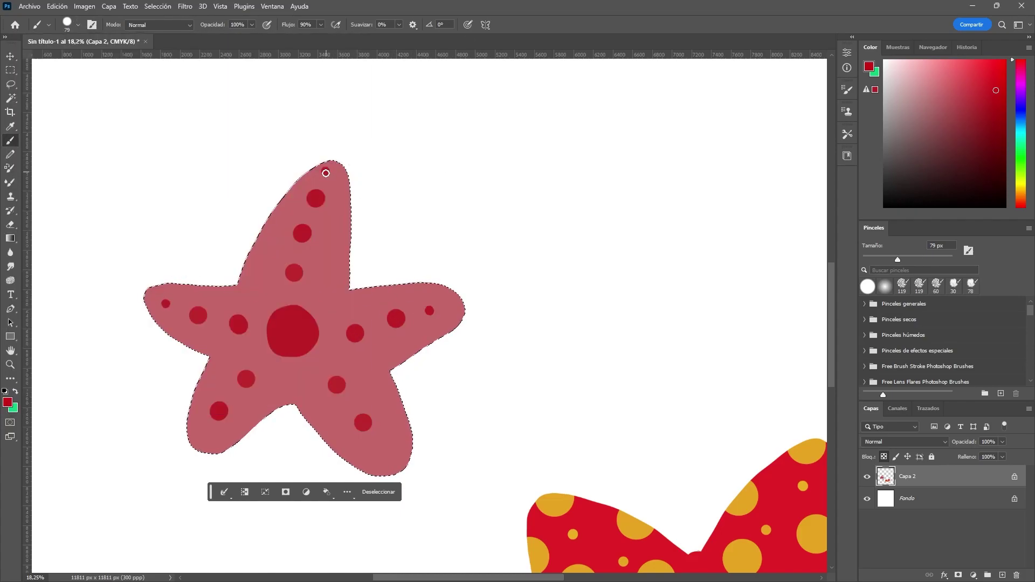
pyautogui.click(208, 435)
pyautogui.click(263, 348)
pyautogui.click(292, 299)
pyautogui.click(321, 313)
pyautogui.click(328, 338)
pyautogui.click(322, 353)
pyautogui.click(308, 364)
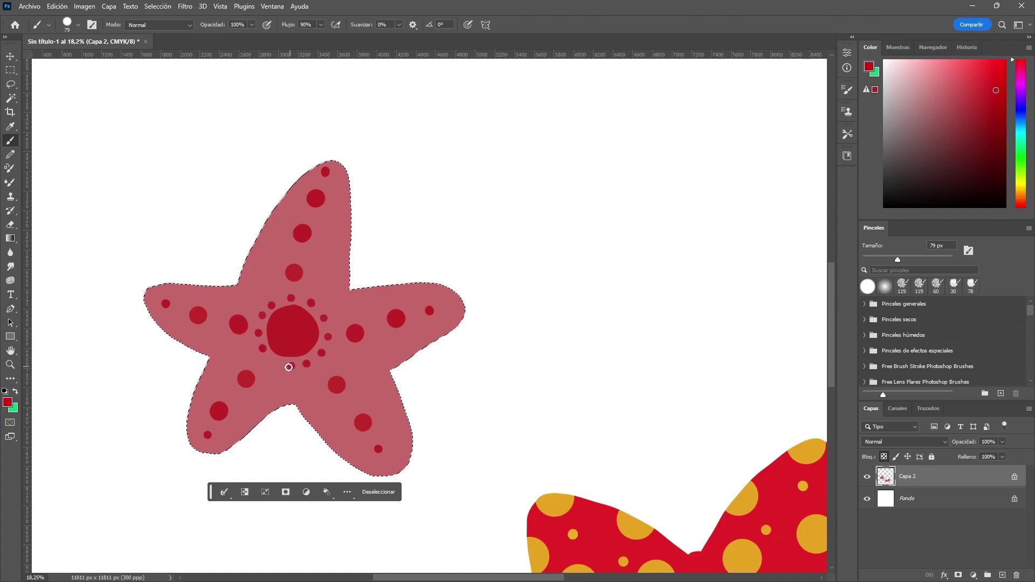
pyautogui.scroll(-3, 360, 288)
# Step: Lasso a slanted cone rim and fill it warm yellow
pyautogui.press('l')
pyautogui.scroll(3, 477, 264)
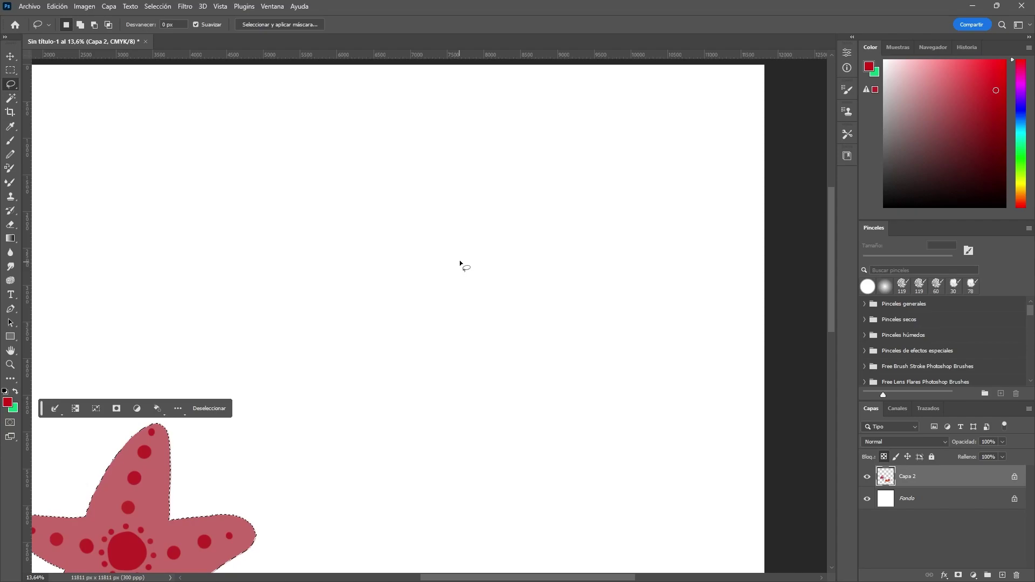
pyautogui.moveTo(358, 218)
pyautogui.mouseDown()
pyautogui.moveTo(472, 182)
pyautogui.moveTo(361, 221)
pyautogui.mouseUp()
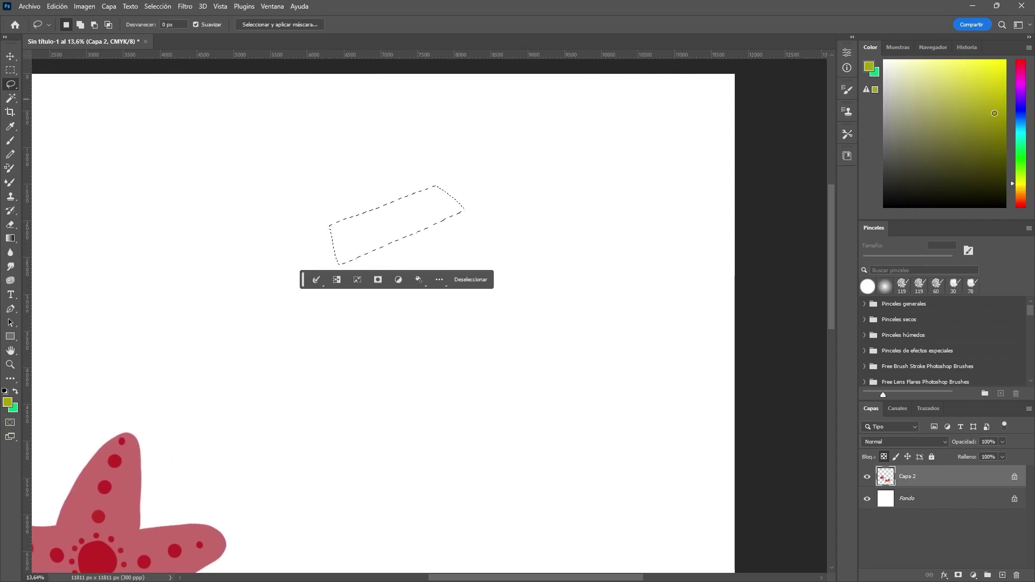
pyautogui.moveTo(995, 113); pyautogui.dragTo(974, 141)
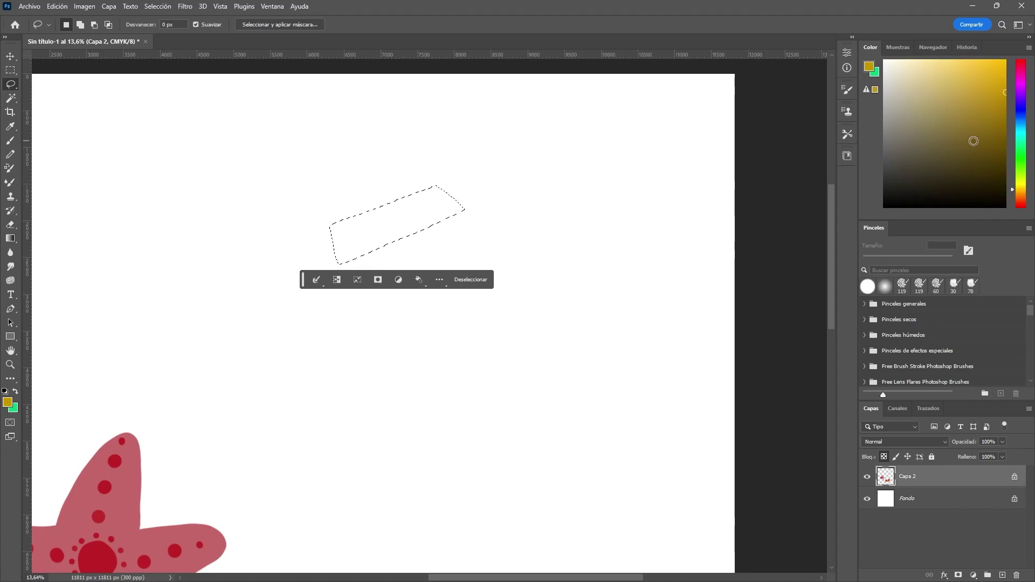
pyautogui.click(983, 75)
pyautogui.hotkey('alt', 'BackSpace')
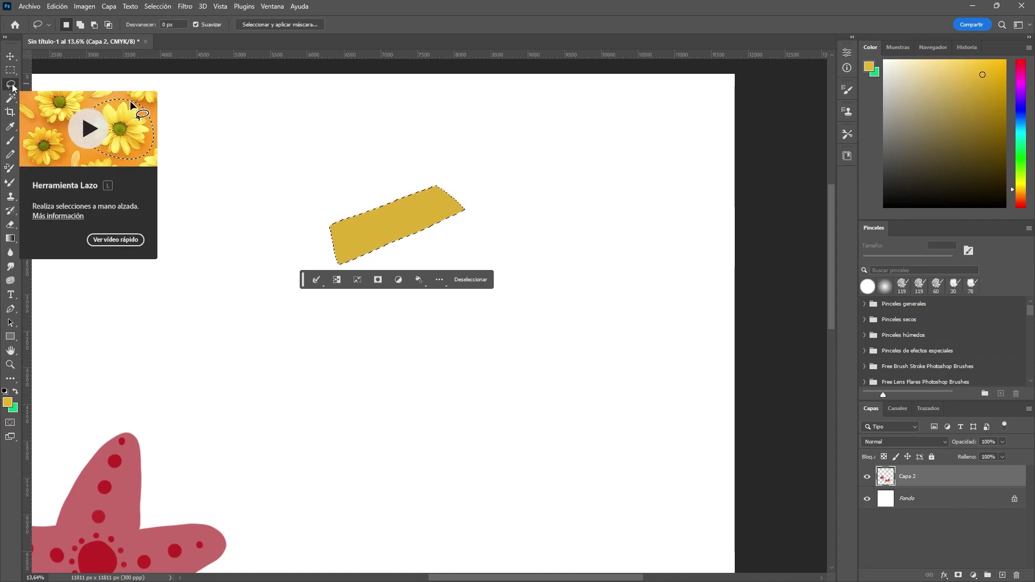
pyautogui.hotkey('ctrl', 'd')
# Step: On a new layer below the starfish, lasso the cone body and fill it pink
pyautogui.hotkey('ctrl', 'shift', 'alt', 'n')
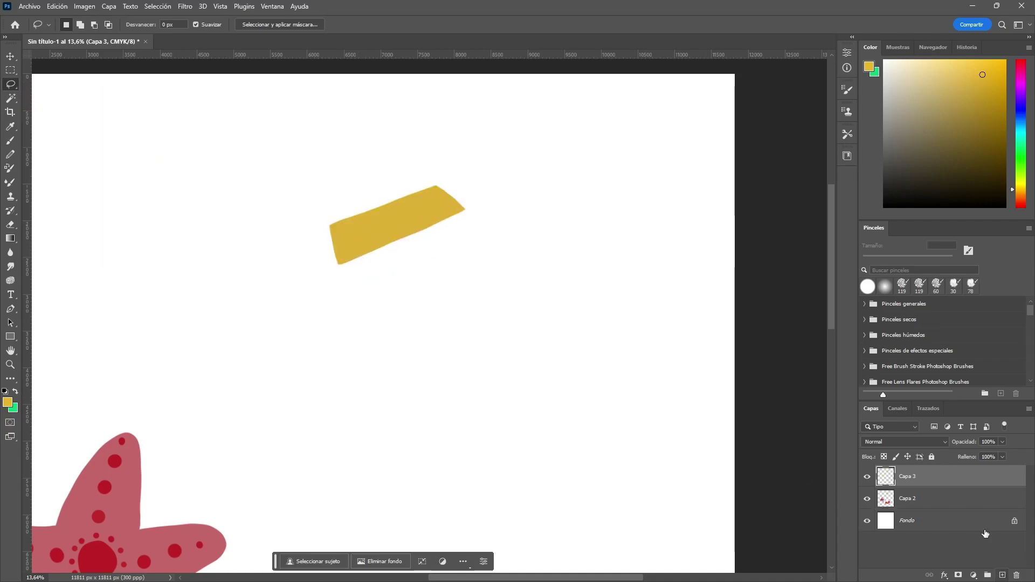
pyautogui.hotkey('ctrl', '[')
pyautogui.moveTo(351, 252)
pyautogui.mouseDown()
pyautogui.moveTo(383, 233)
pyautogui.moveTo(352, 252)
pyautogui.mouseUp()
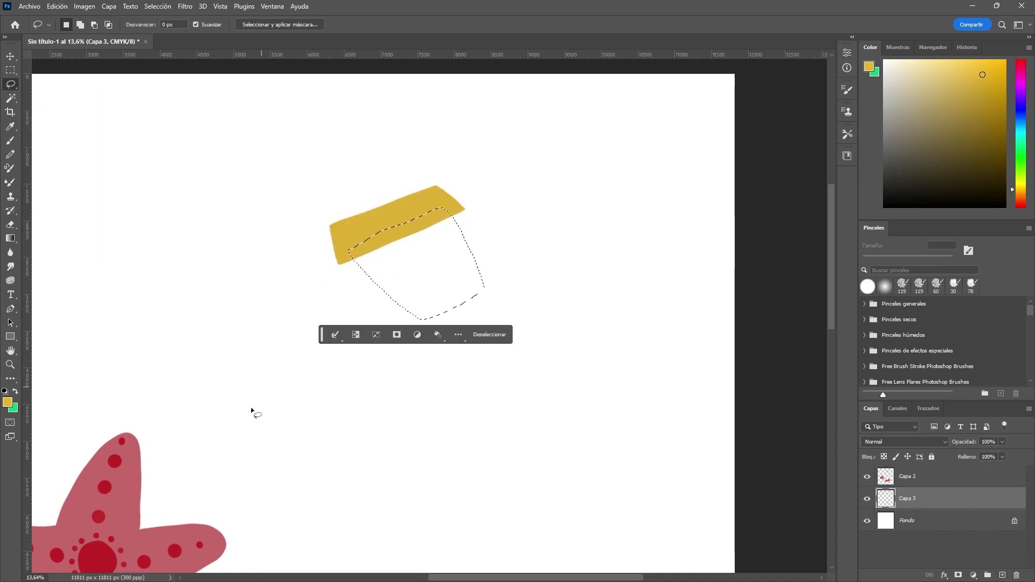
pyautogui.hotkey('alt', 'BackSpace')
# Step: Paint five diagonal dark red lines across the pink cone
pyautogui.click(986, 96)
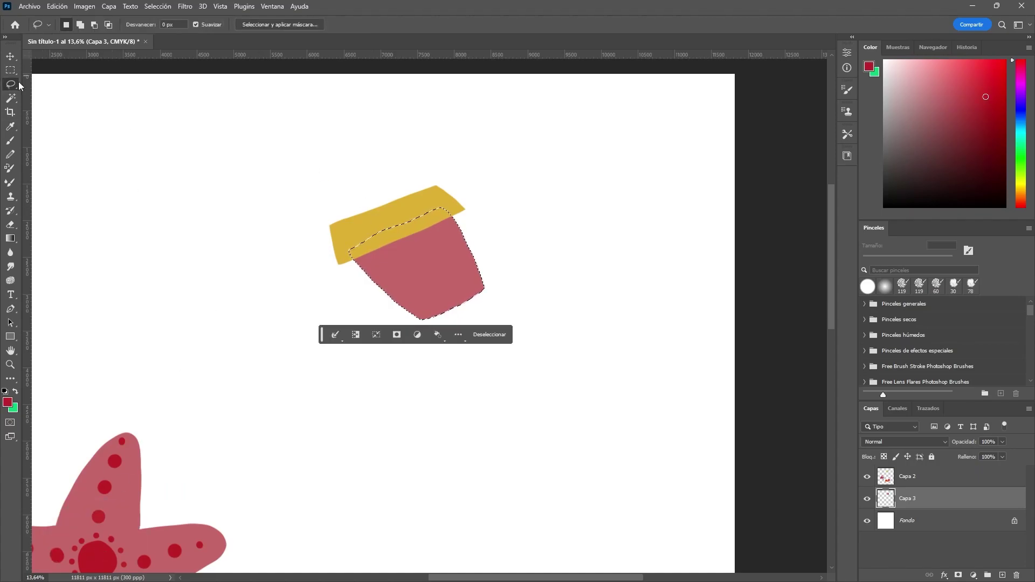
pyautogui.press('b')
pyautogui.click(78, 24)
pyautogui.scroll(3, 404, 306)
pyautogui.moveTo(296, 340); pyautogui.dragTo(312, 285)
pyautogui.moveTo(322, 360); pyautogui.dragTo(348, 270)
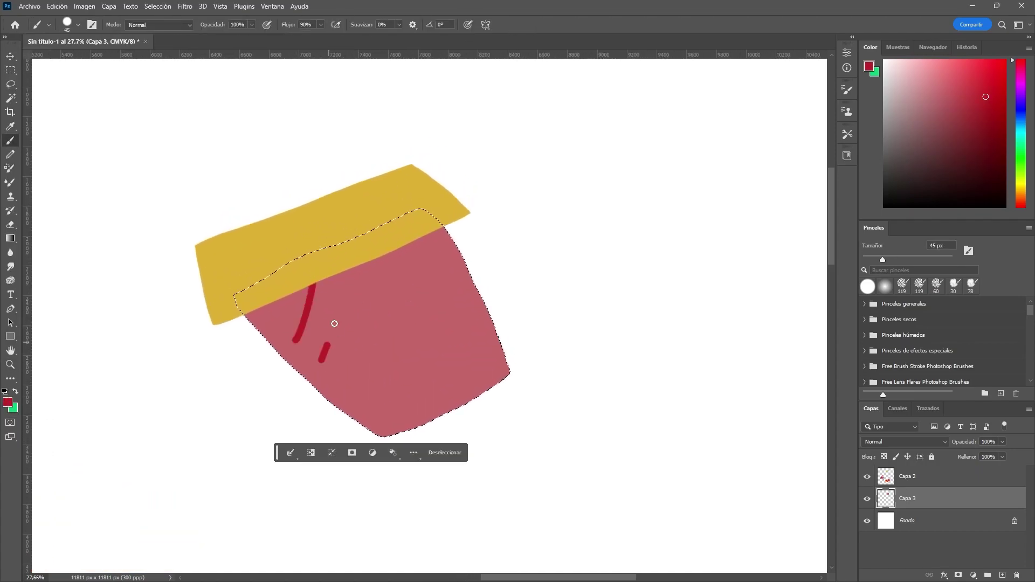
pyautogui.moveTo(353, 389); pyautogui.dragTo(402, 249)
pyautogui.moveTo(386, 413); pyautogui.dragTo(429, 269)
pyautogui.moveTo(423, 398); pyautogui.dragTo(457, 290)
# Step: Cross the diagonals with five more red lines to form a waffle grid
pyautogui.moveTo(302, 318); pyautogui.dragTo(480, 372)
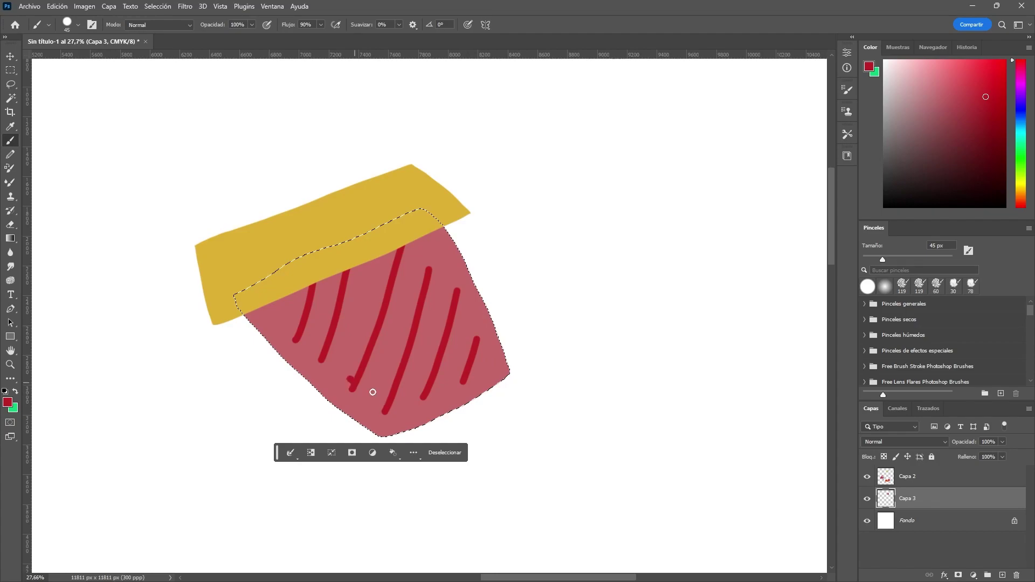
pyautogui.moveTo(329, 378); pyautogui.dragTo(474, 363)
pyautogui.moveTo(345, 302); pyautogui.dragTo(480, 345)
pyautogui.moveTo(350, 270); pyautogui.dragTo(463, 302)
pyautogui.moveTo(378, 248); pyautogui.dragTo(453, 269)
pyautogui.scroll(-3, 400, 283)
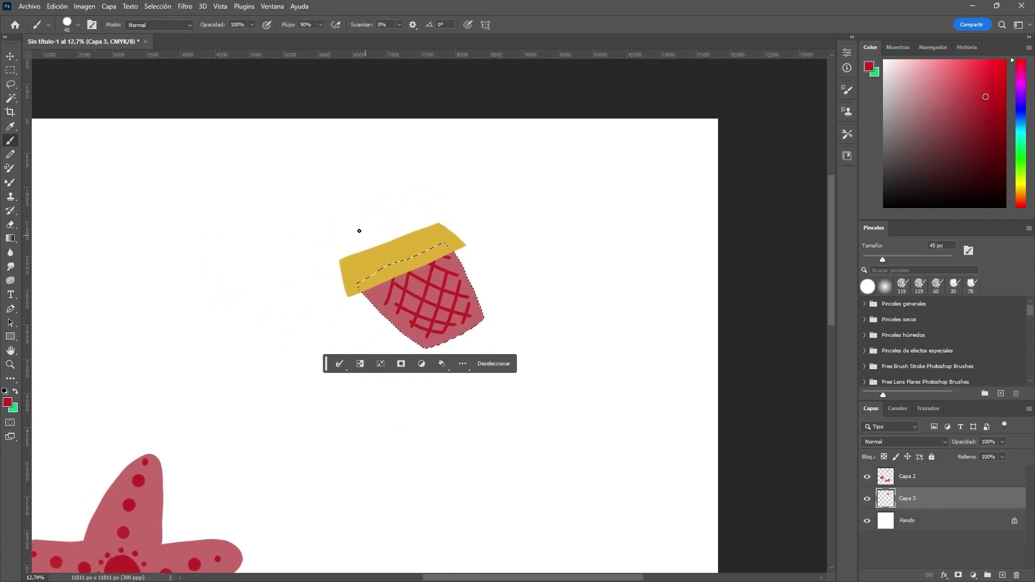
pyautogui.press('l')
pyautogui.hotkey('ctrl', 'd')
# Step: Lasso the ice-cream scoop above the cone and fill it teal
pyautogui.moveTo(351, 285)
pyautogui.mouseDown()
pyautogui.moveTo(356, 174)
pyautogui.moveTo(353, 284)
pyautogui.mouseUp()
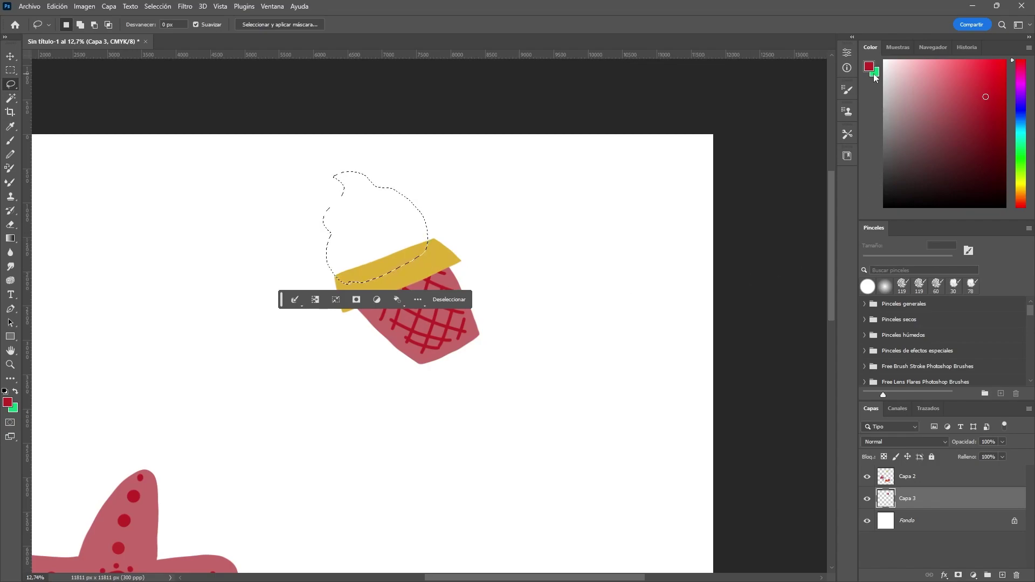
pyautogui.hotkey('ctrl', 'c')
pyautogui.press('Return')
pyautogui.click(876, 78)
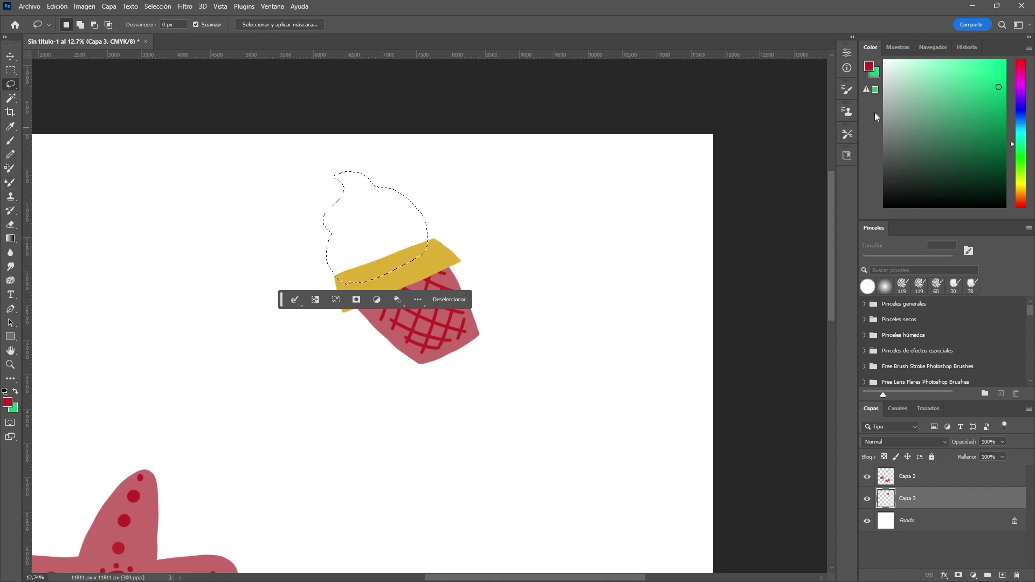
pyautogui.click(869, 65)
pyautogui.click(1021, 131)
pyautogui.click(1002, 93)
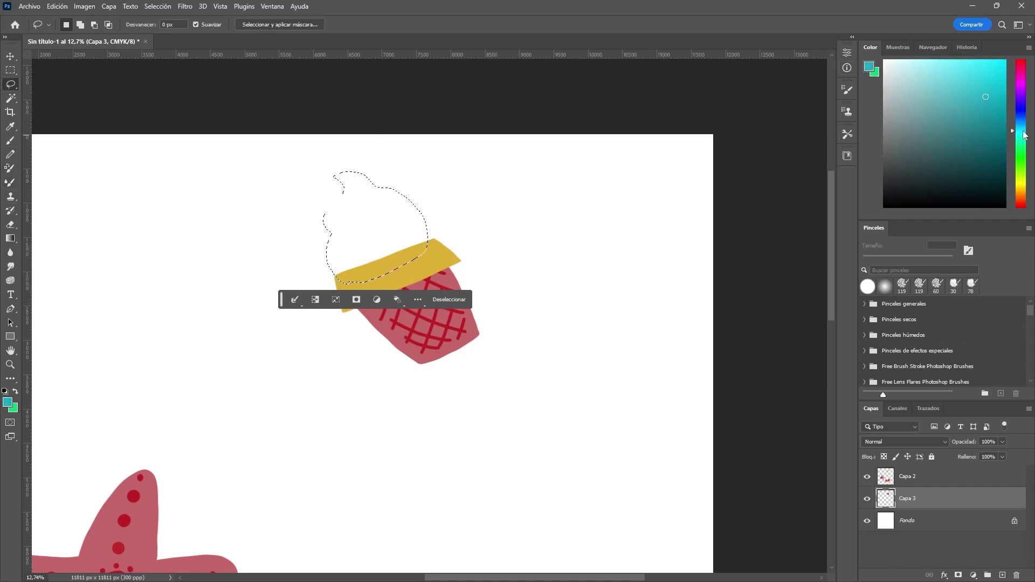
pyautogui.hotkey('alt', 'BackSpace')
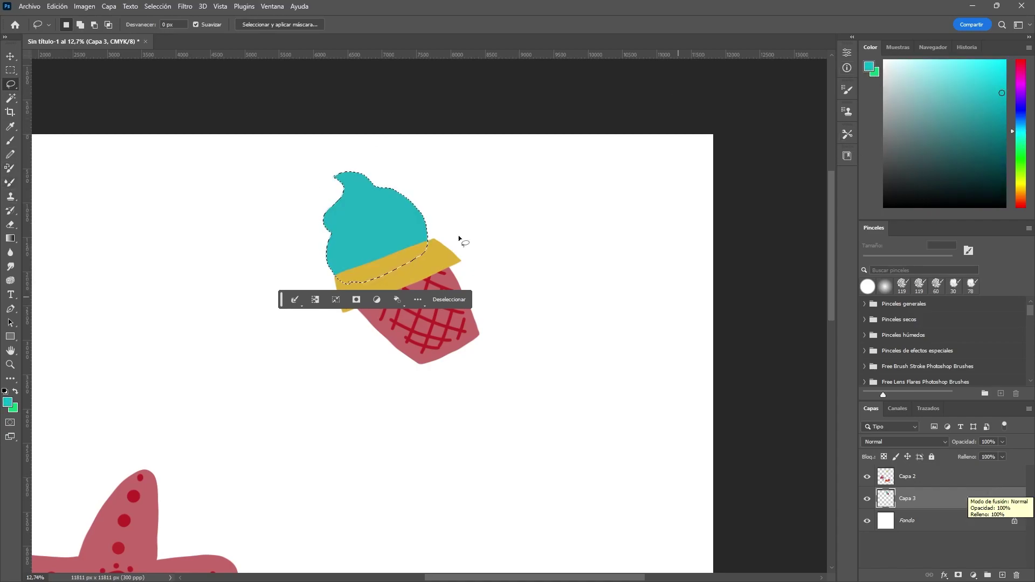
# Step: Shrink the brush to 34 px and choose a darker teal for detail lines
pyautogui.click(10, 140)
pyautogui.click(79, 25)
pyautogui.moveTo(76, 60); pyautogui.dragTo(71, 60)
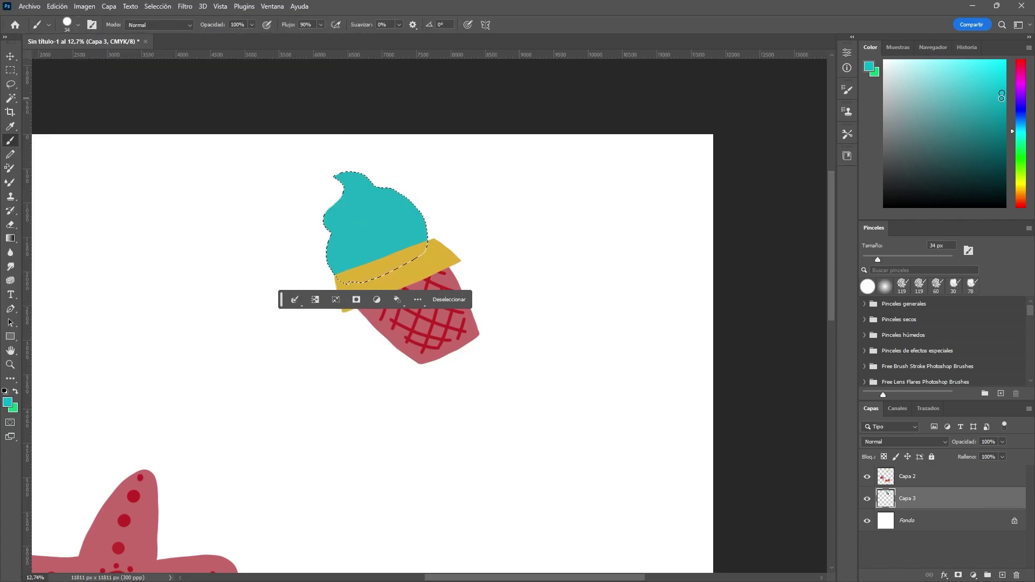
pyautogui.press('Return')
pyautogui.click(993, 146)
pyautogui.scroll(3, 369, 196)
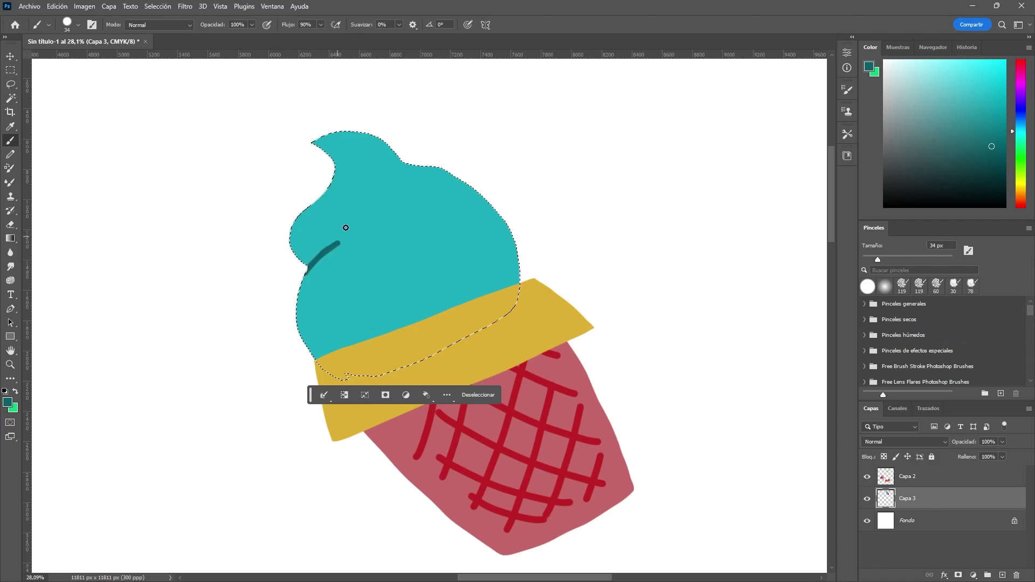
pyautogui.scroll(-1, 465, 243)
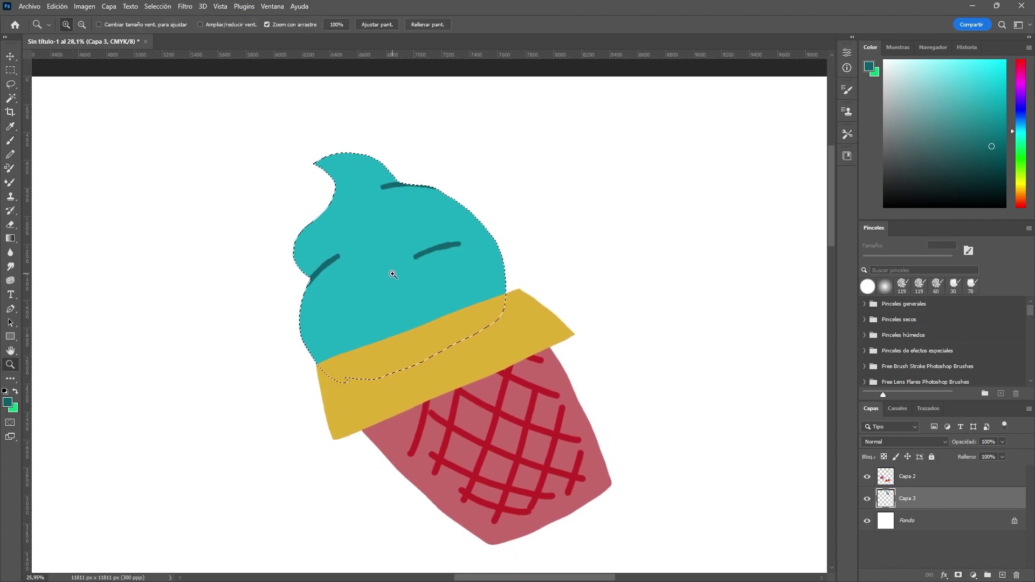
# Step: Paint three pale cyan highlight strokes on the scoop
pyautogui.click(893, 68)
pyautogui.moveTo(300, 304); pyautogui.dragTo(295, 331)
pyautogui.moveTo(298, 242); pyautogui.dragTo(292, 265)
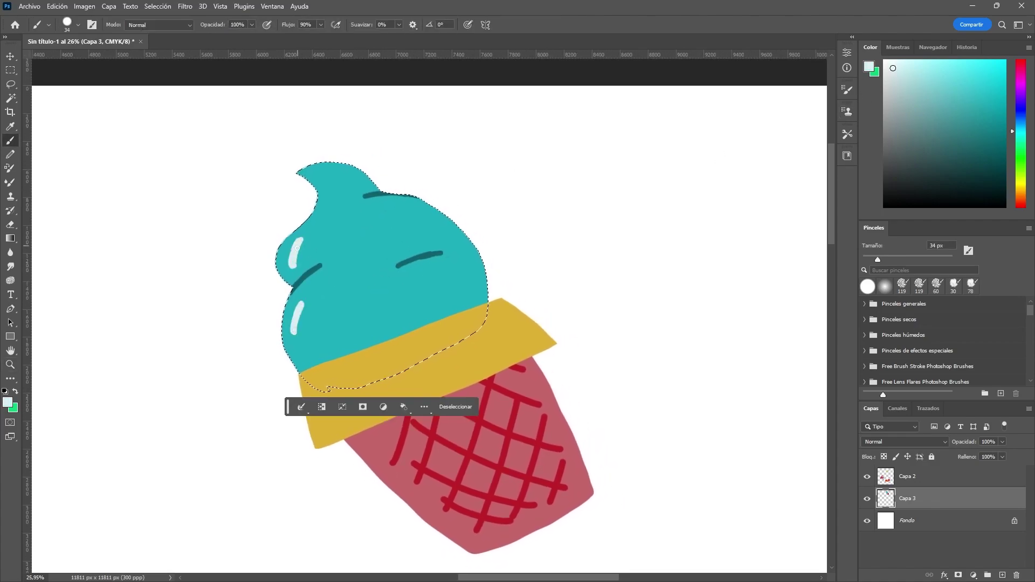
pyautogui.moveTo(310, 174); pyautogui.dragTo(342, 170)
pyautogui.scroll(-1, 411, 272)
pyautogui.scroll(-3, 363, 261)
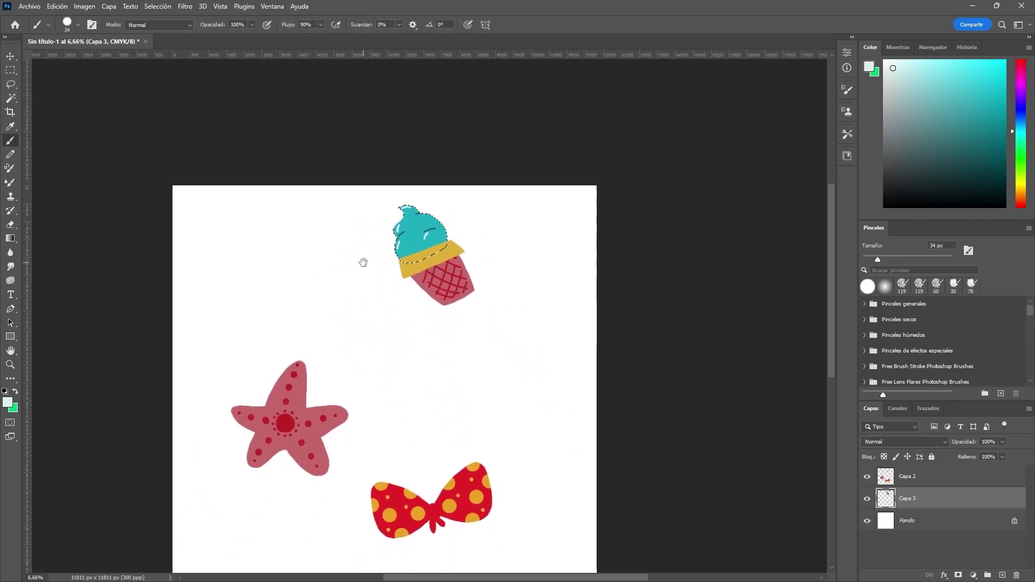
# Step: Merge the ice-cream layer into the starfish layer
pyautogui.press('m')
pyautogui.hotkey('ctrl', 'd')
pyautogui.keyDown('shift'); pyautogui.click(920, 486); pyautogui.keyUp('shift')
pyautogui.hotkey('ctrl', 'e')
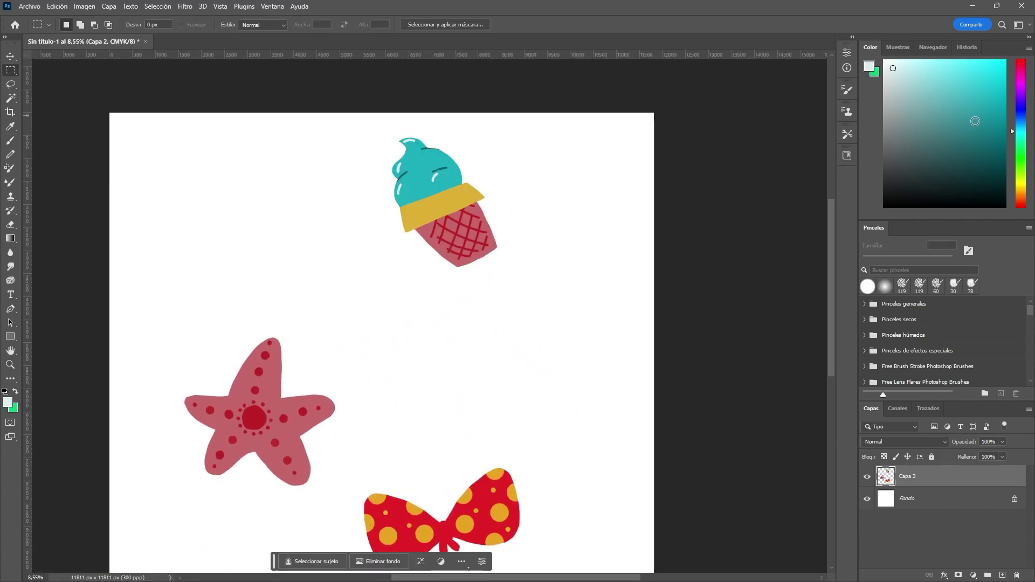
# Step: Paint a curved teal stem between the shapes and fill leaves at its base with cyan
pyautogui.press('b')
pyautogui.scroll(2, 434, 415)
pyautogui.moveTo(435, 421); pyautogui.dragTo(555, 166)
pyautogui.click(10, 84)
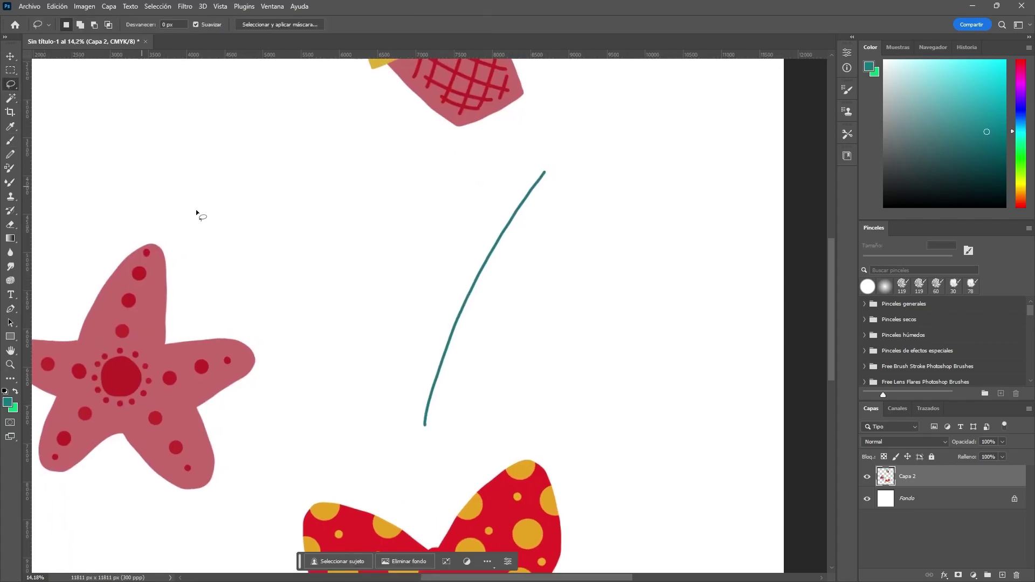
pyautogui.moveTo(426, 405)
pyautogui.mouseDown()
pyautogui.moveTo(423, 341)
pyautogui.moveTo(453, 387)
pyautogui.moveTo(428, 405)
pyautogui.mouseUp()
pyautogui.moveTo(424, 142); pyautogui.dragTo(444, 160)
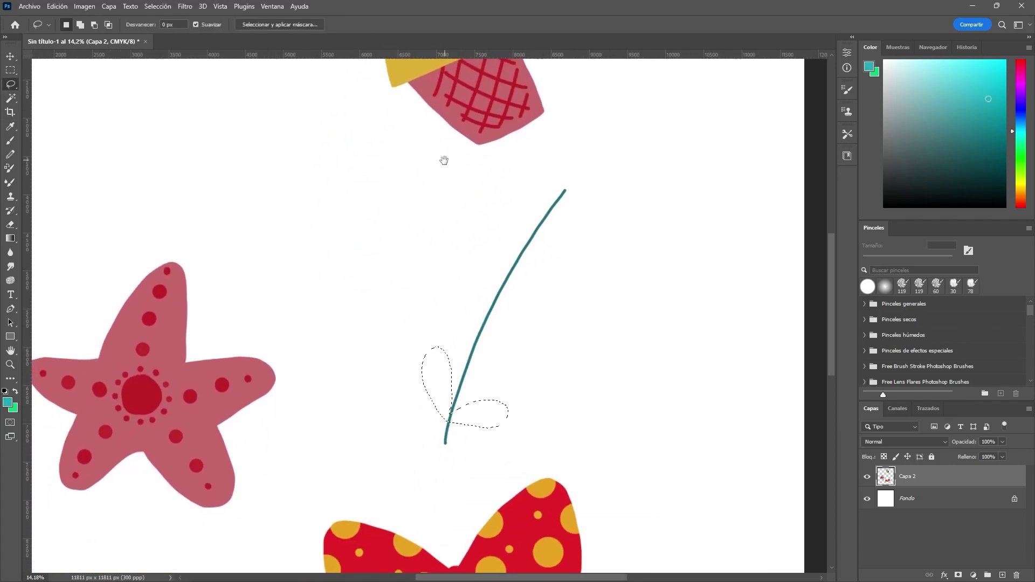
pyautogui.hotkey('alt', 'BackSpace')
# Step: Add more cyan-filled leaves higher up the stem, then deselect
pyautogui.moveTo(450, 275); pyautogui.dragTo(400, 249)
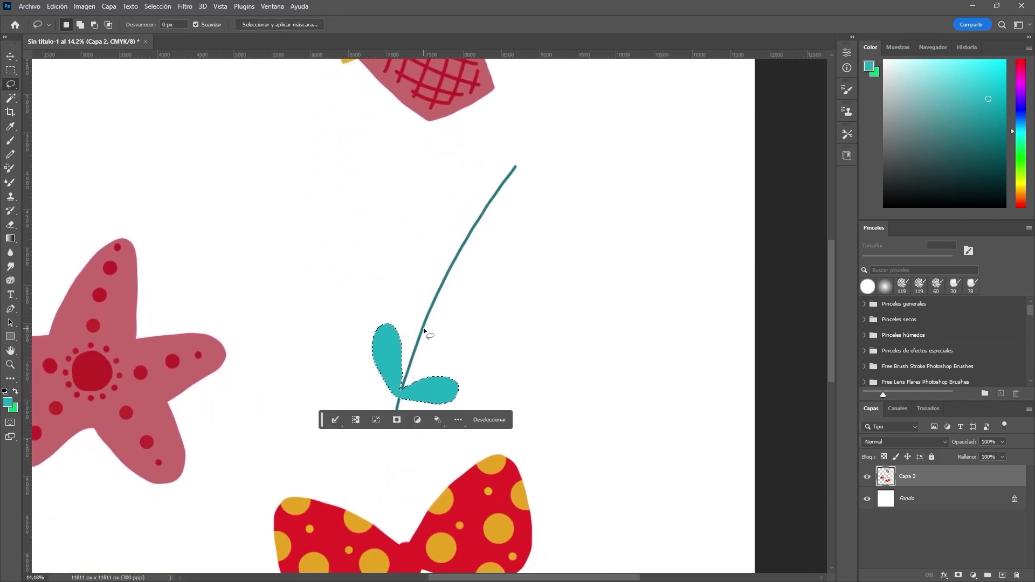
pyautogui.moveTo(422, 316)
pyautogui.mouseDown()
pyautogui.moveTo(423, 294)
pyautogui.moveTo(488, 322)
pyautogui.moveTo(426, 326)
pyautogui.moveTo(421, 313)
pyautogui.mouseUp()
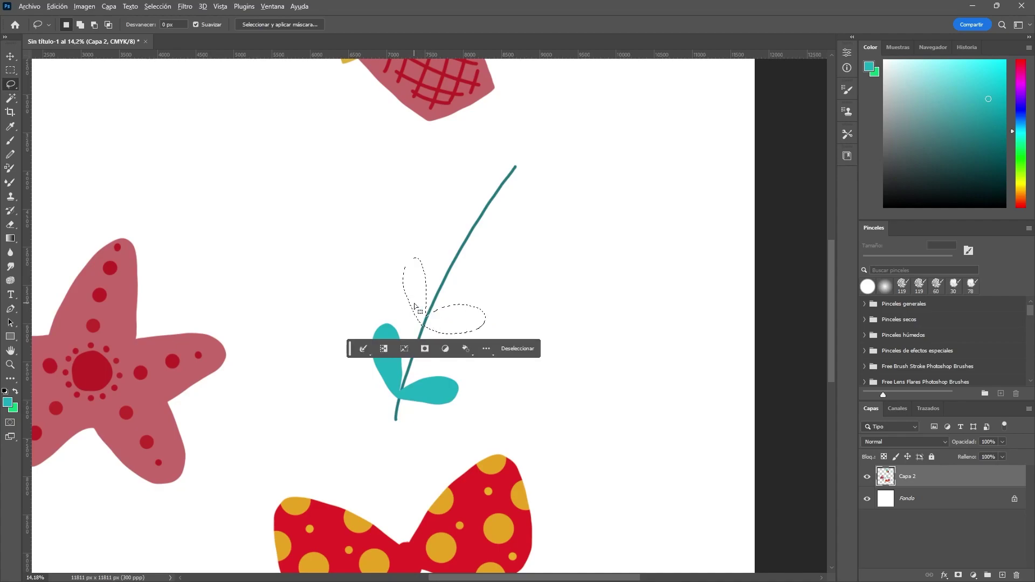
pyautogui.hotkey('alt', 'BackSpace')
pyautogui.moveTo(464, 224); pyautogui.dragTo(446, 237)
pyautogui.moveTo(434, 275)
pyautogui.mouseDown()
pyautogui.moveTo(473, 250)
pyautogui.moveTo(436, 274)
pyautogui.moveTo(531, 157)
pyautogui.moveTo(465, 238)
pyautogui.mouseUp()
pyautogui.hotkey('alt', 'BackSpace')
pyautogui.hotkey('alt', 'BackSpace')
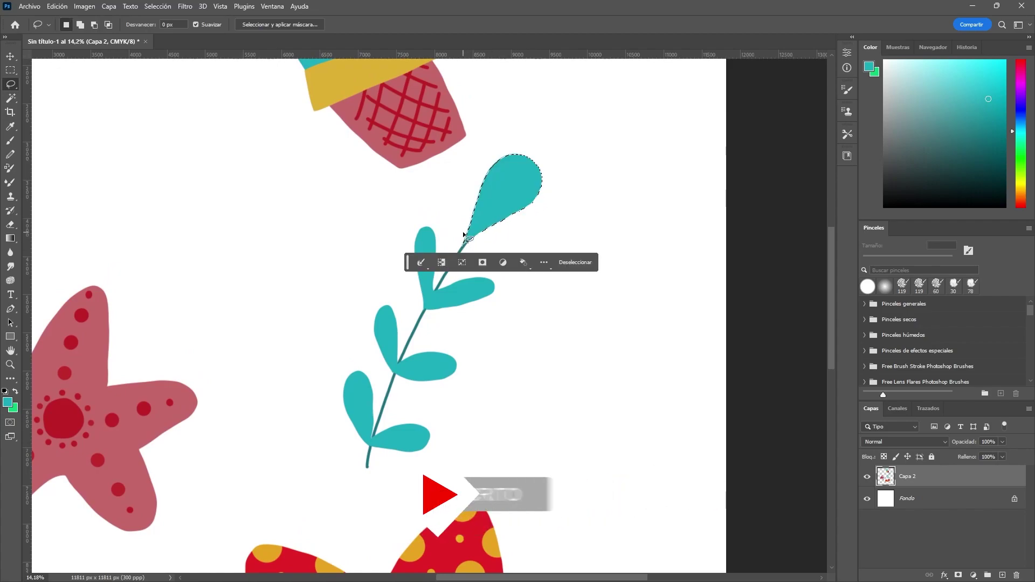
pyautogui.hotkey('ctrl', 'd')
# Step: Cut small wedge notches into the top and right leaf edges with the Lasso
pyautogui.press('m')
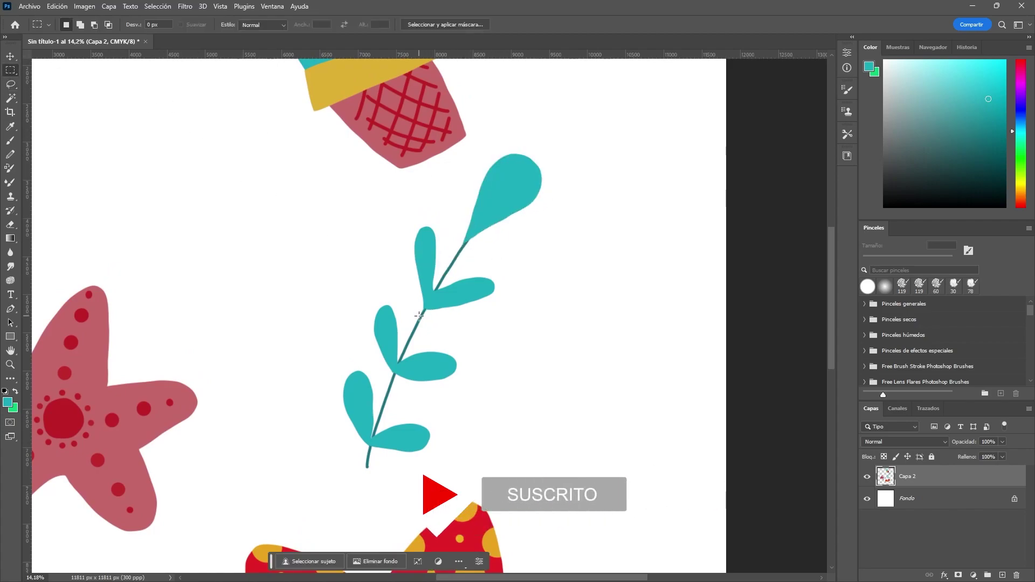
pyautogui.press('b')
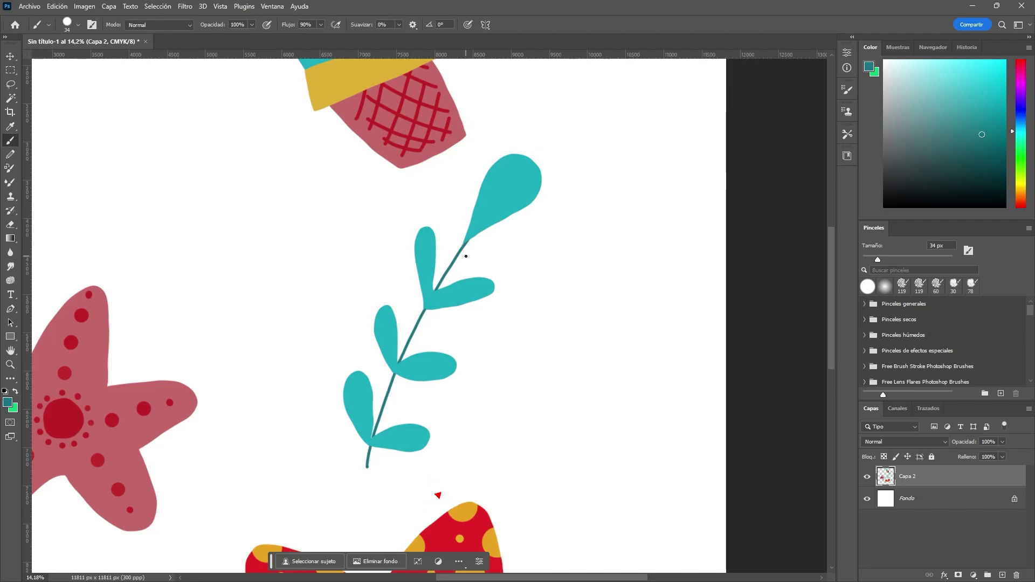
pyautogui.scroll(2, 466, 253)
pyautogui.scroll(-2, 456, 226)
pyautogui.press('l')
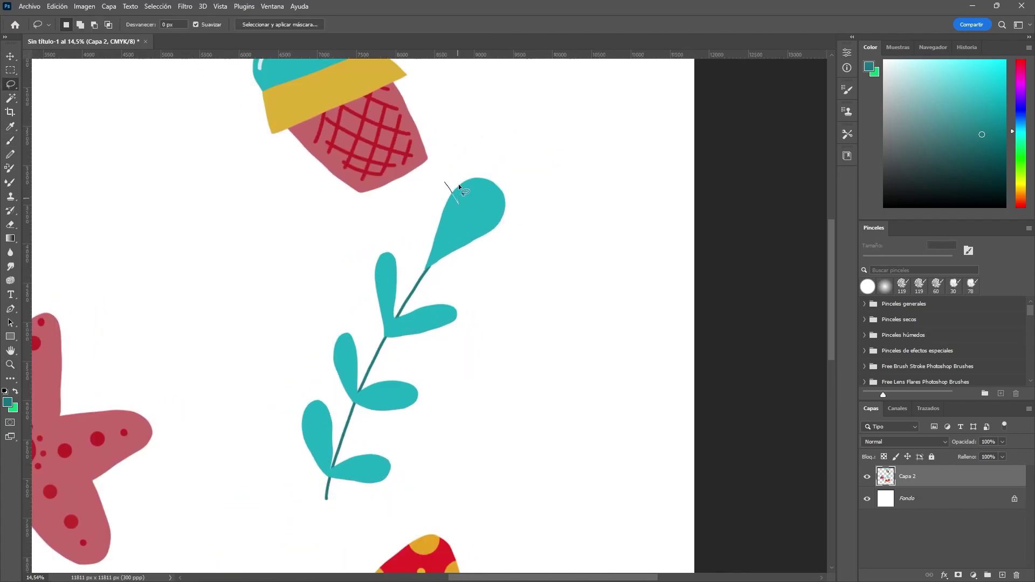
pyautogui.moveTo(458, 186); pyautogui.dragTo(467, 169)
pyautogui.press('Delete')
pyautogui.moveTo(493, 202); pyautogui.dragTo(521, 198)
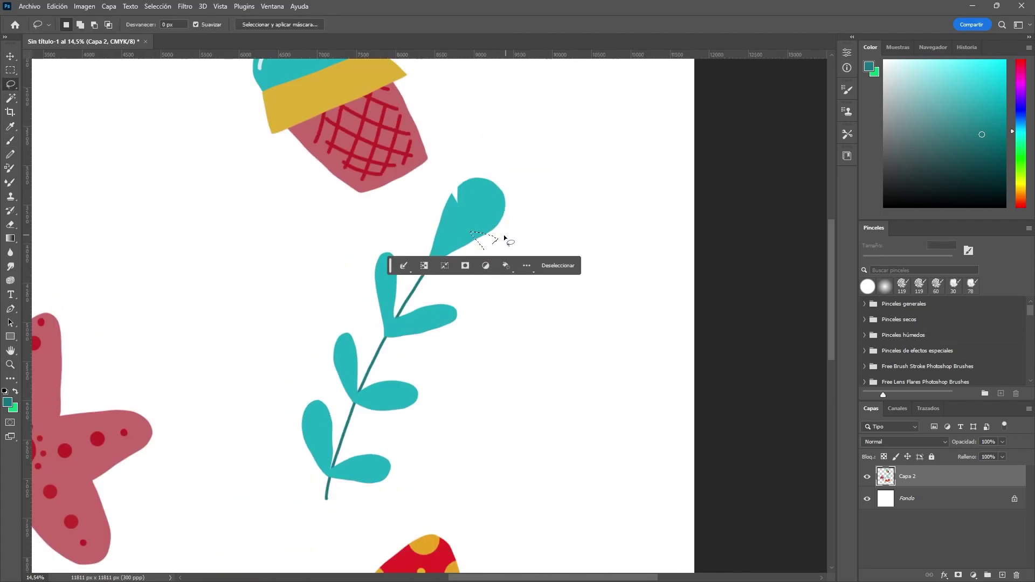
pyautogui.press('Delete')
pyautogui.moveTo(434, 298); pyautogui.dragTo(426, 308)
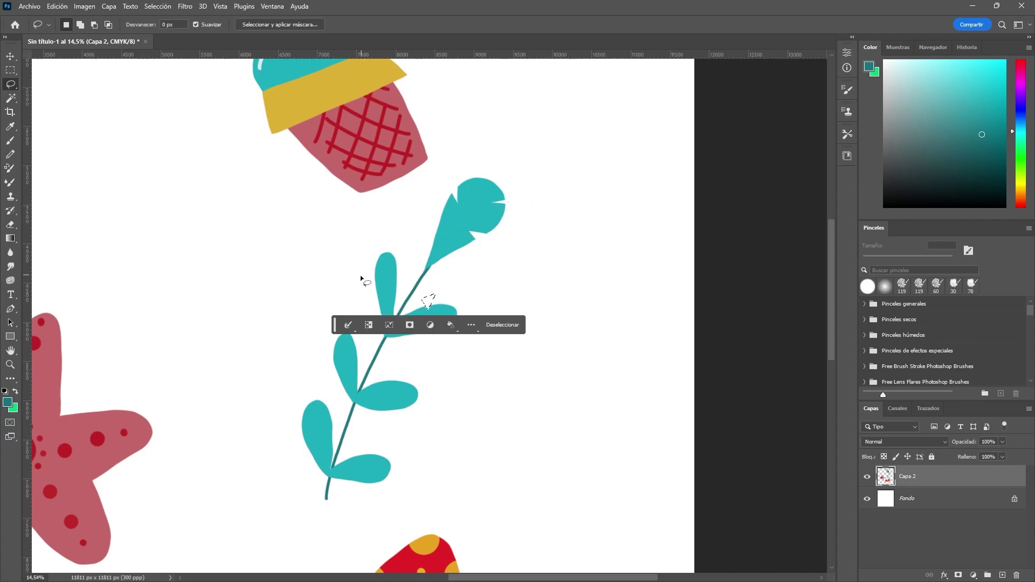
pyautogui.press('Delete')
# Step: Cut further notches into the lower and bottom leaves, then deselect
pyautogui.moveTo(372, 262); pyautogui.dragTo(374, 273)
pyautogui.press('Delete')
pyautogui.moveTo(402, 341); pyautogui.dragTo(411, 345)
pyautogui.press('Delete')
pyautogui.moveTo(378, 380); pyautogui.dragTo(382, 386)
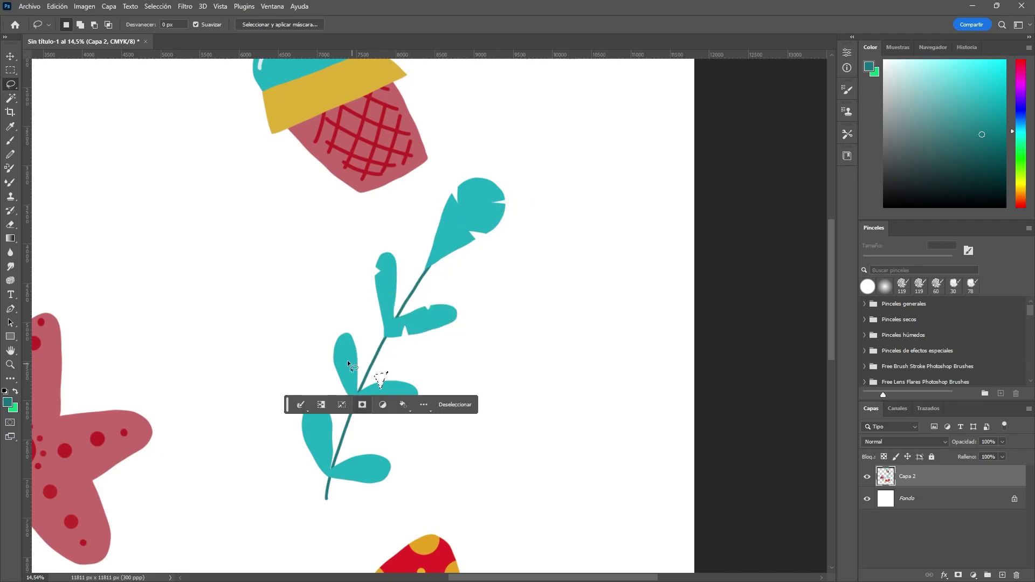
pyautogui.press('Delete')
pyautogui.moveTo(335, 358); pyautogui.dragTo(348, 360)
pyautogui.press('Delete')
pyautogui.moveTo(352, 448); pyautogui.dragTo(357, 446)
pyautogui.press('Delete')
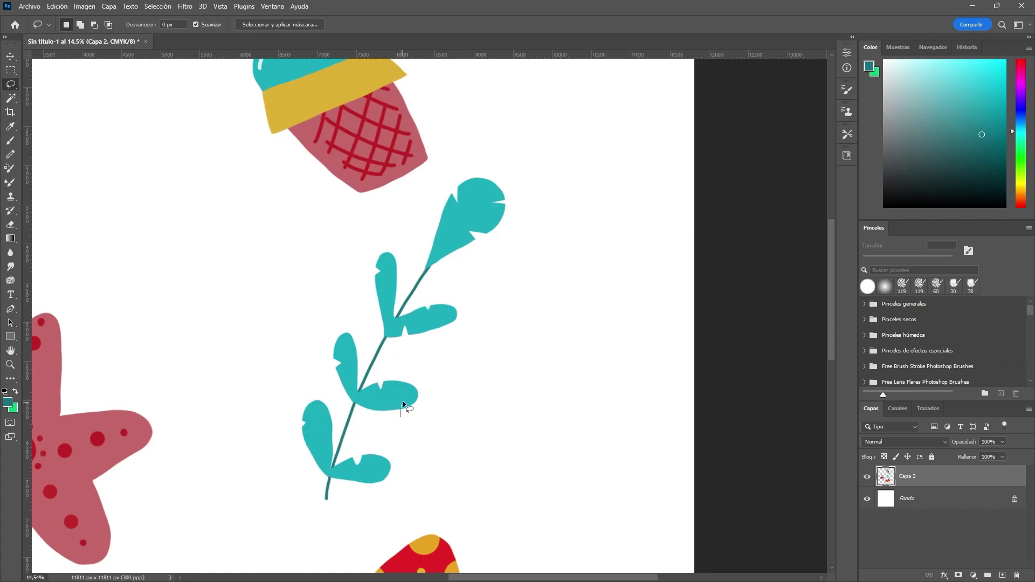
pyautogui.moveTo(403, 401); pyautogui.dragTo(405, 415)
pyautogui.press('m')
pyautogui.hotkey('ctrl', 'd')
# Step: Draw a small star in the upper left, fill it with orange and deselect
pyautogui.scroll(-3, 271, 268)
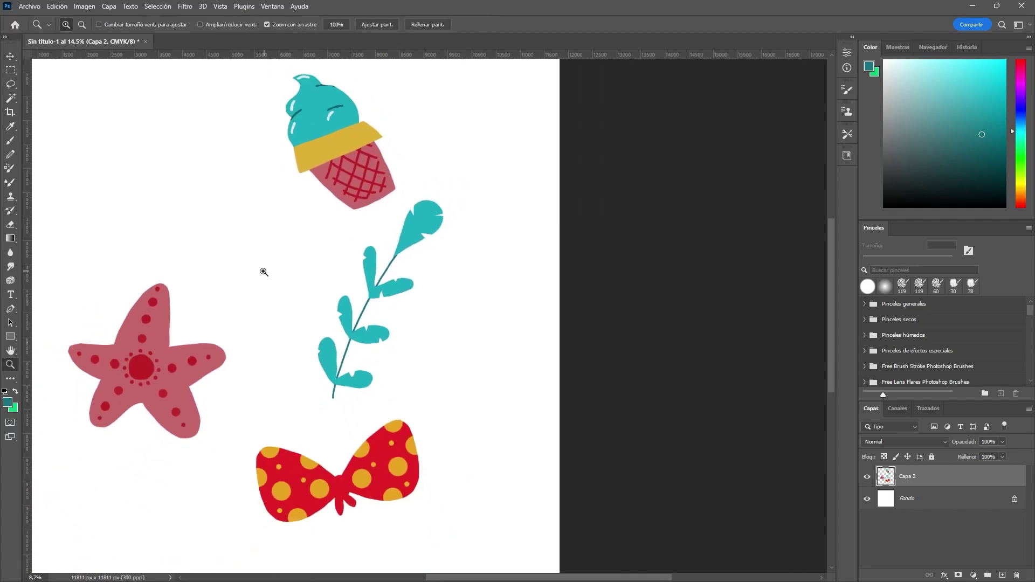
pyautogui.scroll(-2, 261, 272)
pyautogui.scroll(1, 310, 235)
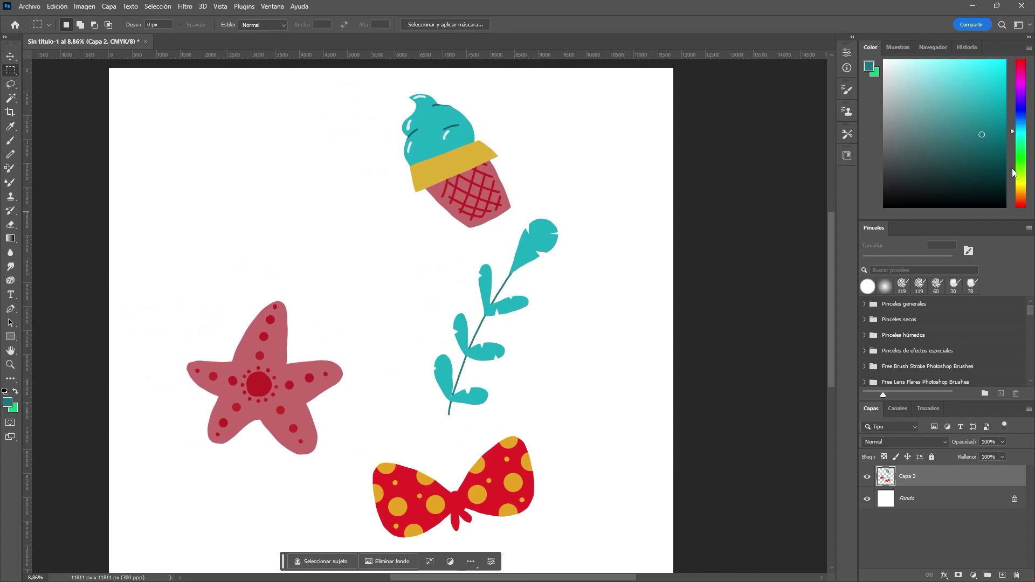
pyautogui.moveTo(218, 196)
pyautogui.mouseDown()
pyautogui.moveTo(212, 178)
pyautogui.moveTo(221, 197)
pyautogui.mouseUp()
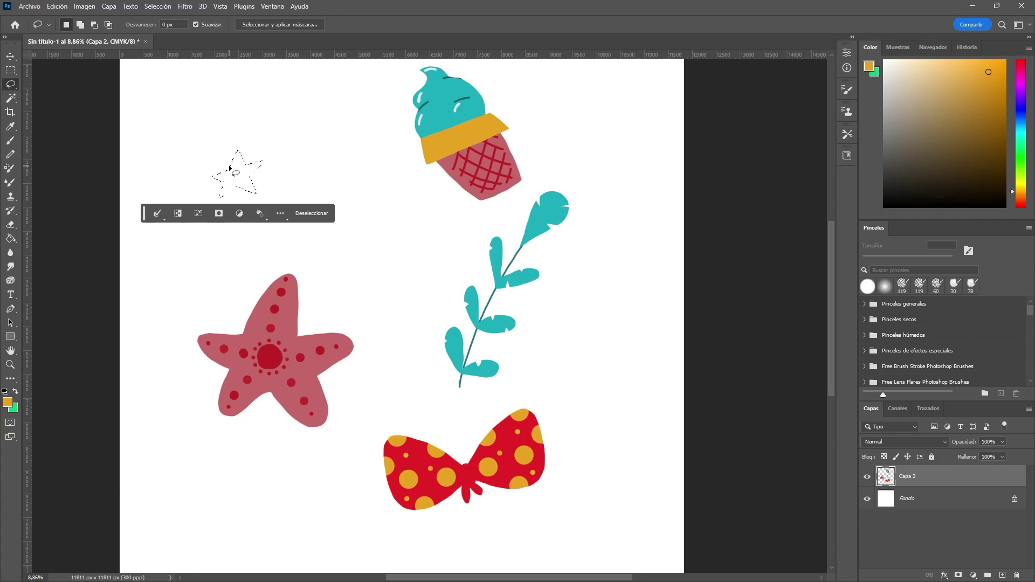
pyautogui.hotkey('alt', 'BackSpace')
pyautogui.hotkey('ctrl', 'd')
# Step: Zoom in closely on the ice cream and begin a Polygonal Lasso outline around the cone
pyautogui.press('z')
pyautogui.scroll(-3, 453, 315)
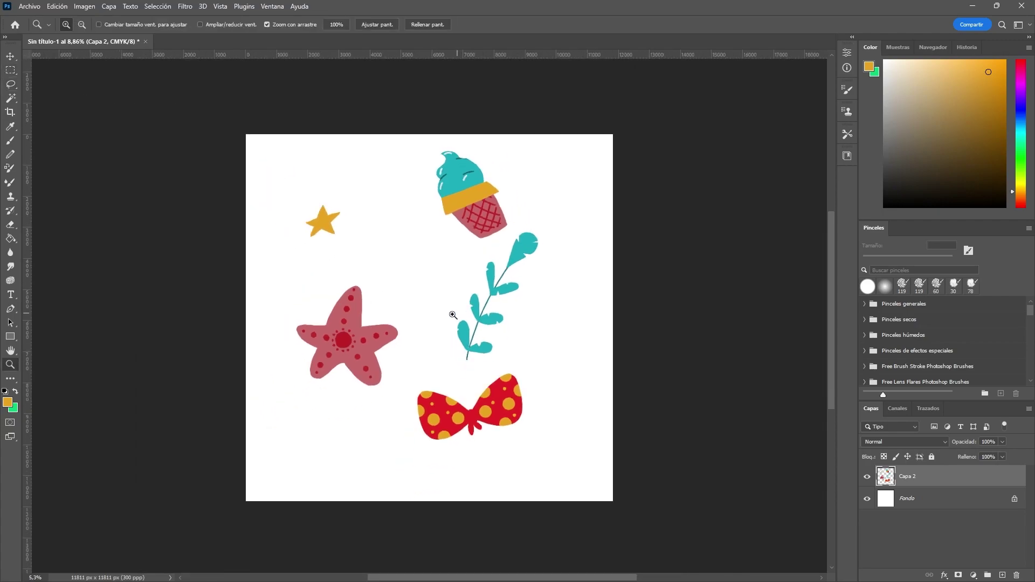
pyautogui.scroll(1, 453, 315)
pyautogui.press('m')
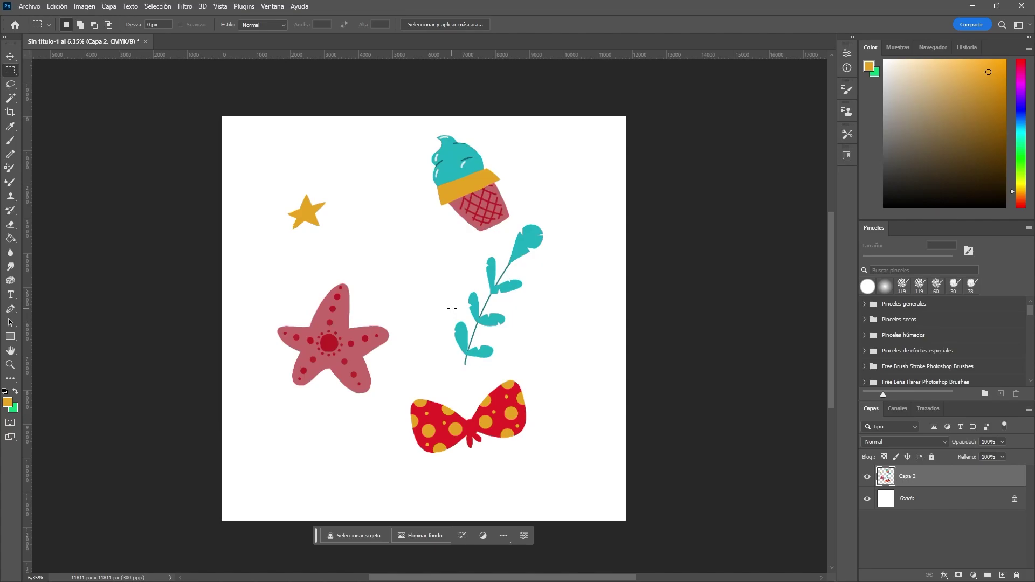
pyautogui.press('z')
pyautogui.moveTo(469, 170)
pyautogui.mouseDown()
pyautogui.moveTo(522, 178)
pyautogui.moveTo(430, 184)
pyautogui.mouseUp()
pyautogui.press('m')
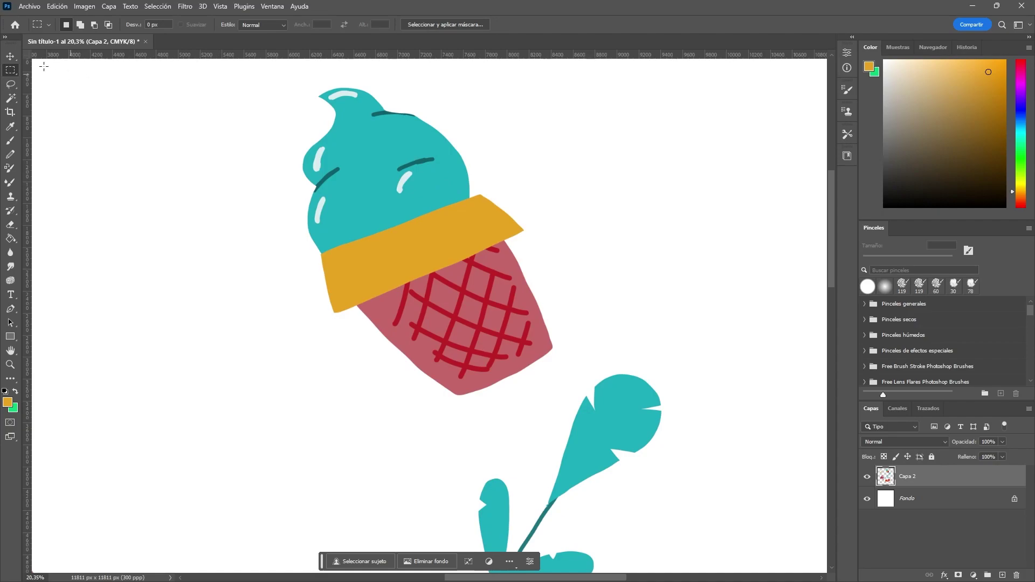
pyautogui.hotkey('shift', 'l')
pyautogui.click(472, 427)
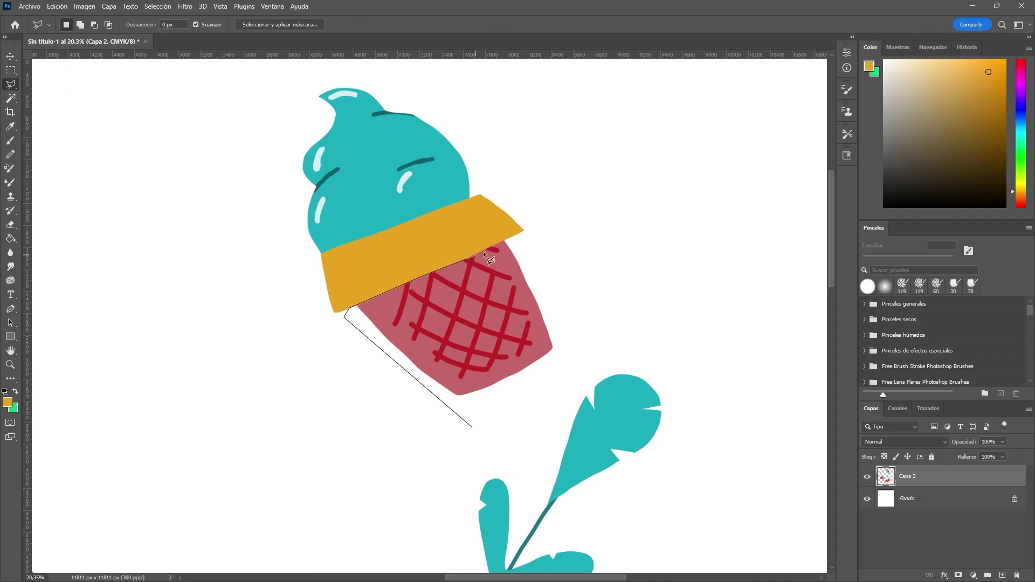
# Step: Rotate the selected cone about 10° and move it up under the yellow rim
pyautogui.click(518, 242)
pyautogui.click(571, 356)
pyautogui.click(472, 427)
pyautogui.hotkey('ctrl', 't')
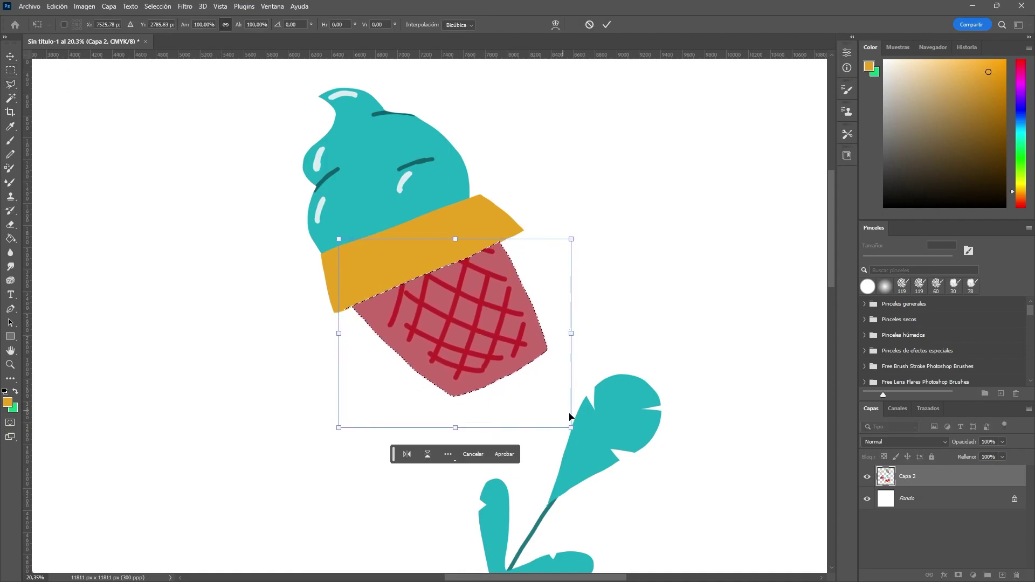
pyautogui.moveTo(571, 416); pyautogui.dragTo(553, 434)
pyautogui.moveTo(500, 356); pyautogui.dragTo(473, 346)
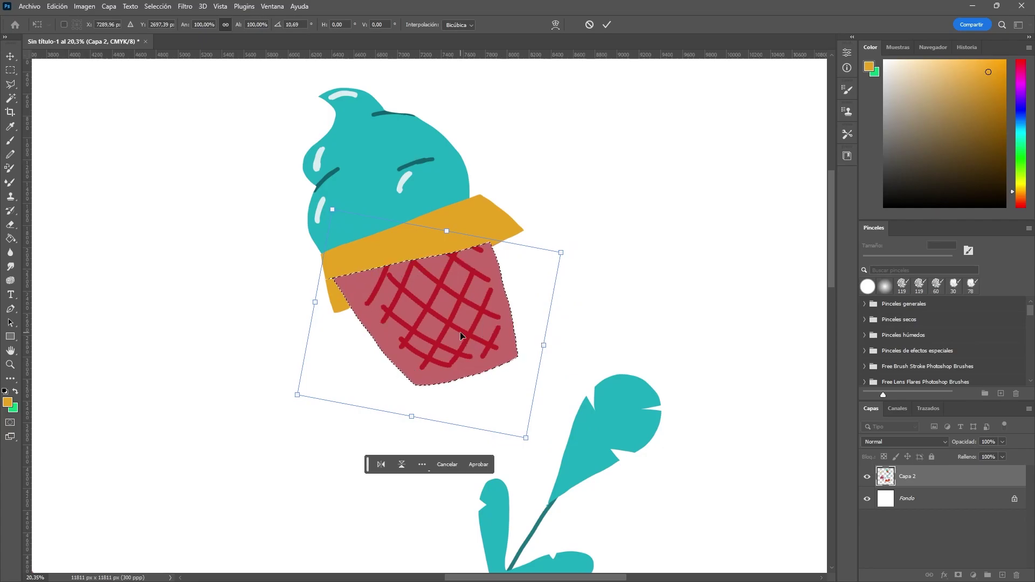
pyautogui.press('l')
# Step: Outline the cone's yellow rim, then drop the selection and zoom back out
pyautogui.click(465, 222)
pyautogui.click(329, 269)
pyautogui.click(340, 308)
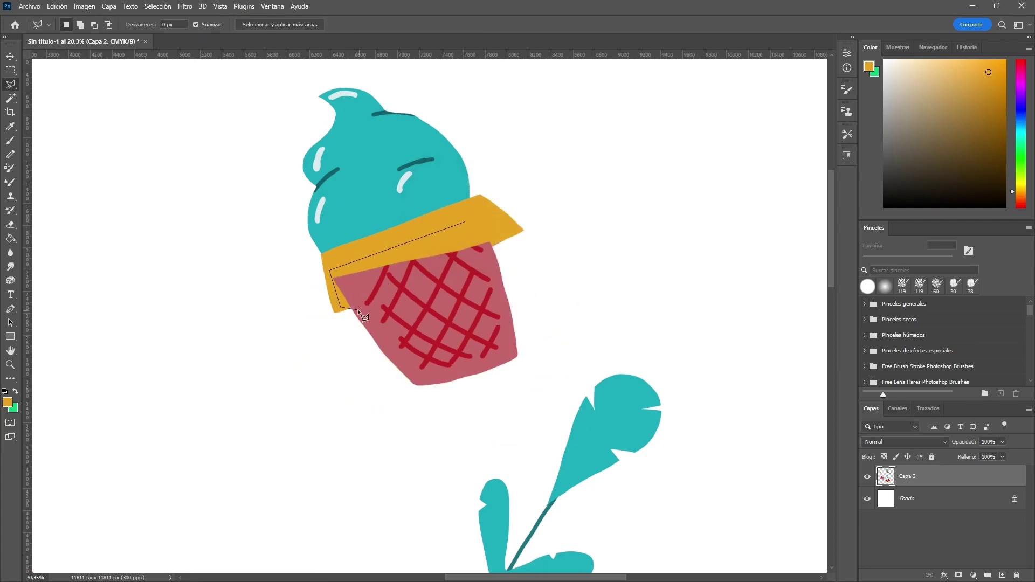
pyautogui.click(494, 245)
pyautogui.click(466, 222)
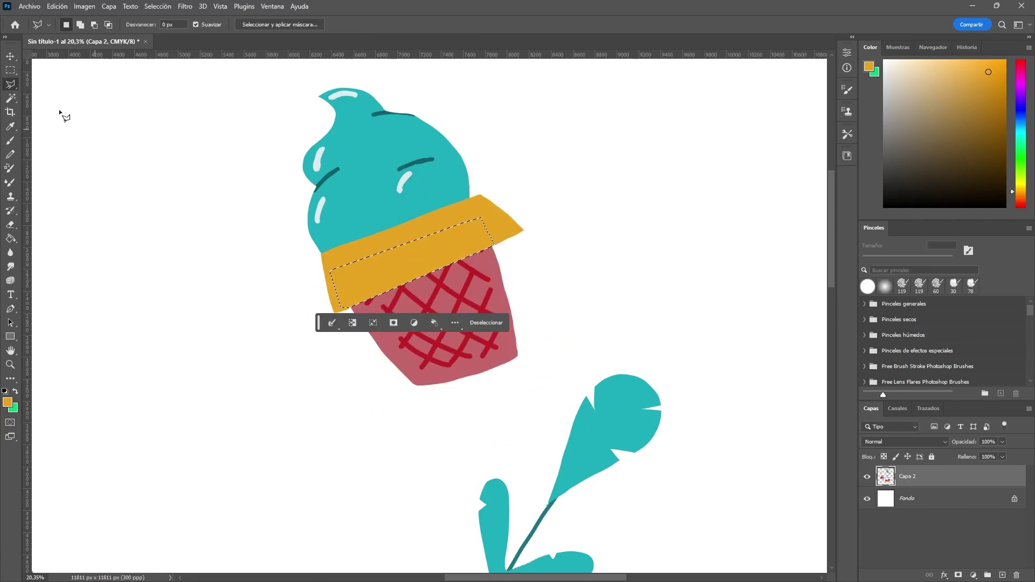
pyautogui.hotkey('ctrl', 'd')
pyautogui.scroll(-3, 65, 103)
pyautogui.scroll(4, 64, 94)
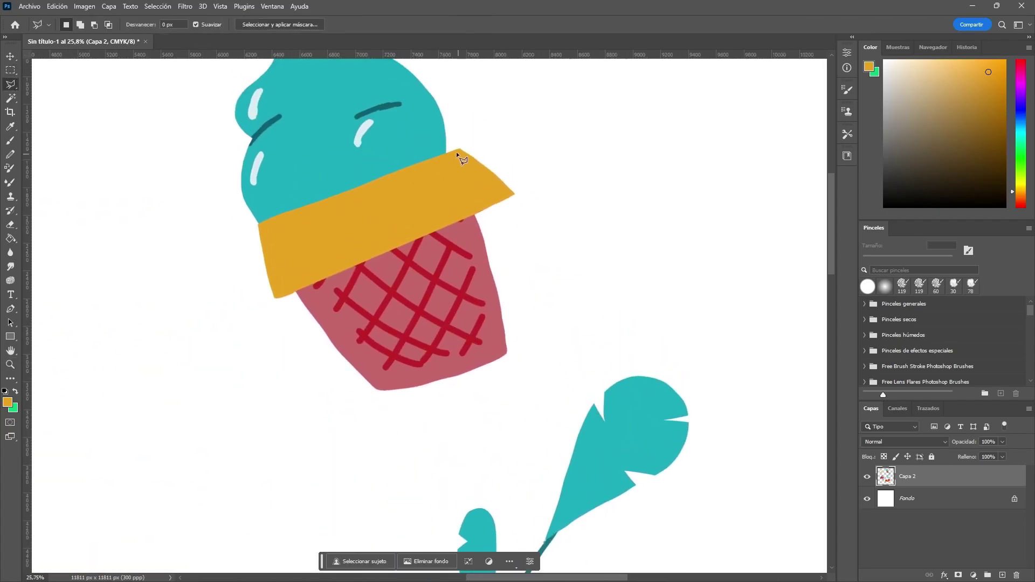
pyautogui.click(456, 151)
pyautogui.press('Escape')
pyautogui.press('m')
pyautogui.scroll(-5, 76, 99)
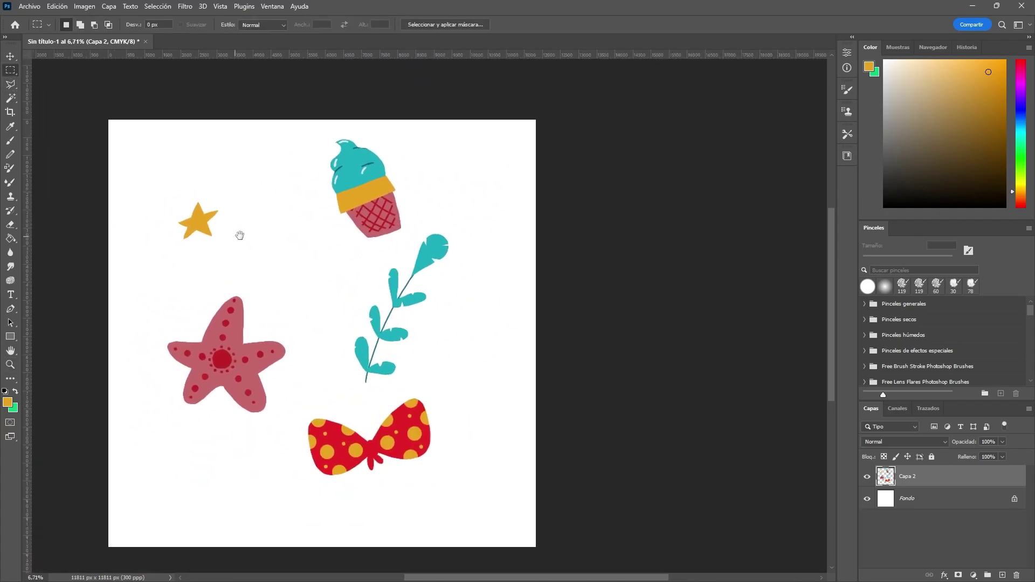
# Step: Save as Ejemplo de patron.psd and hide the white Fondo layer, checking the drawings layer
pyautogui.moveTo(240, 235); pyautogui.dragTo(277, 226)
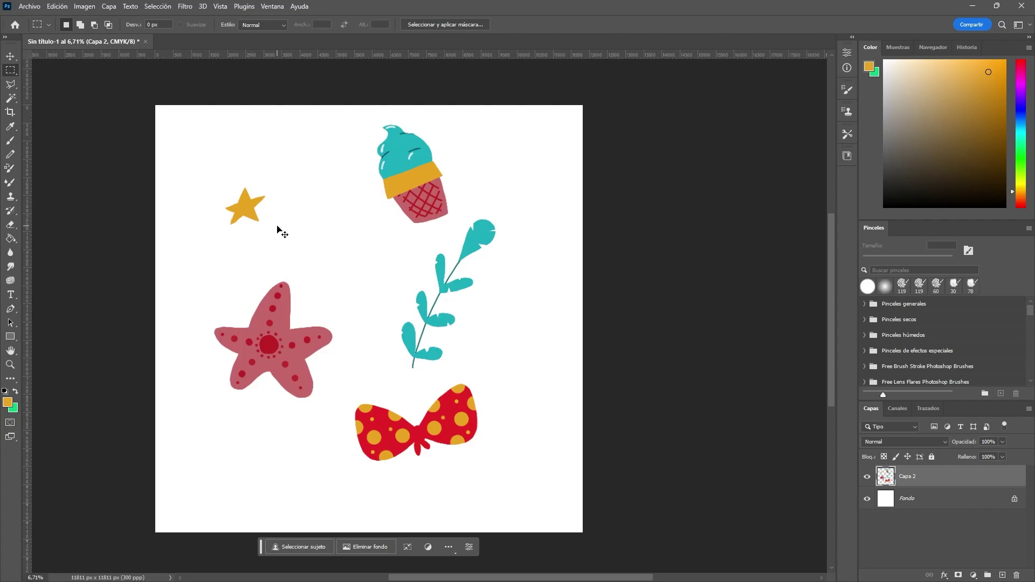
pyautogui.hotkey('ctrl', 's')
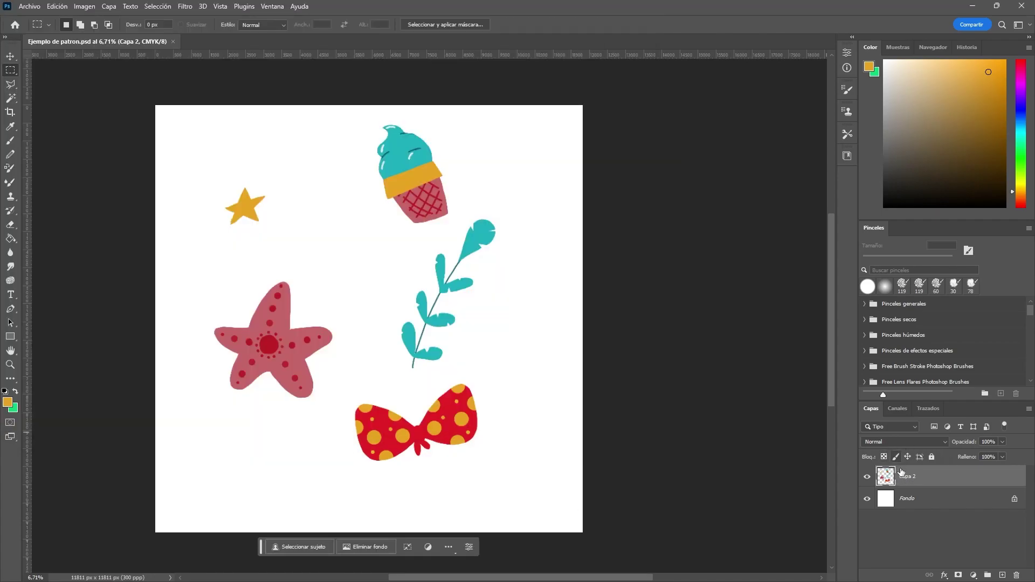
pyautogui.click(867, 499)
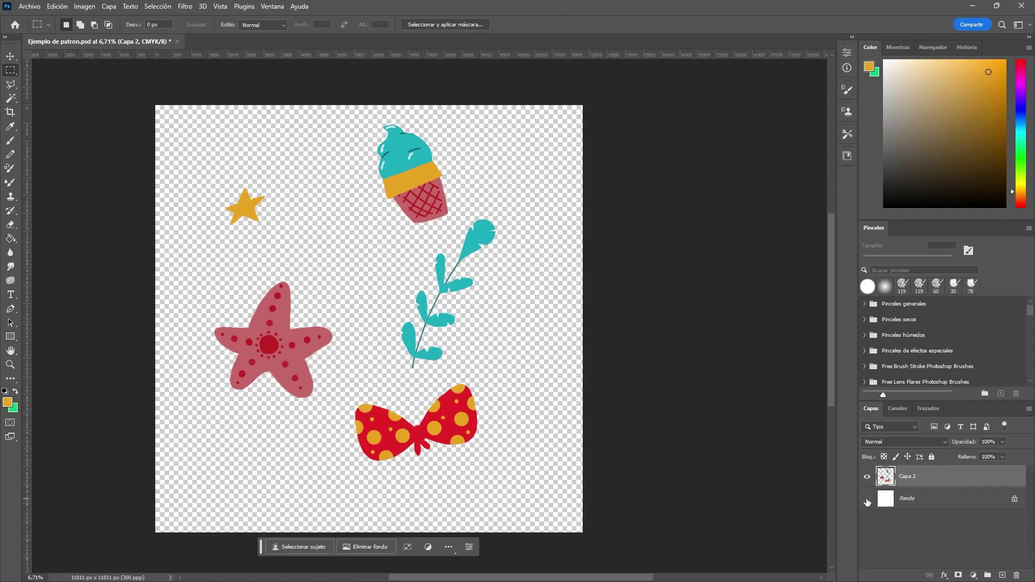
pyautogui.click(867, 500)
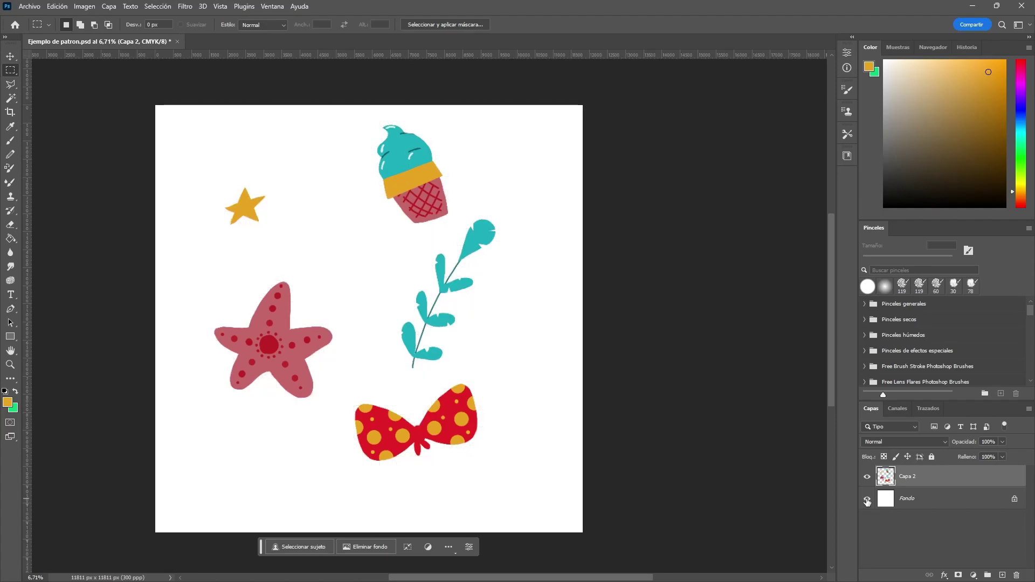
pyautogui.click(867, 500)
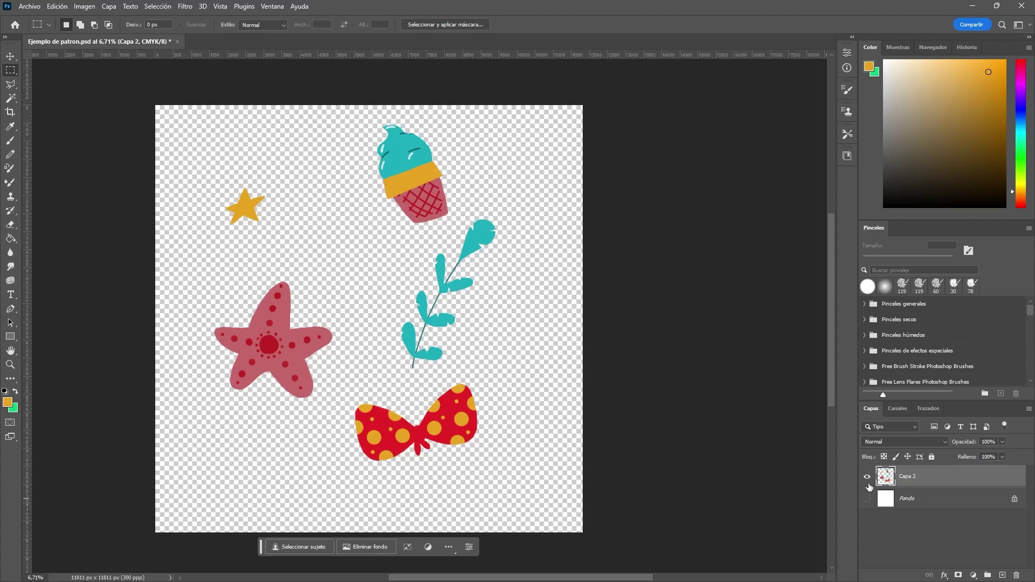
pyautogui.click(867, 477)
pyautogui.click(867, 477)
# Step: Paste two copies of the yellow star, one beside the bow and one lower left
pyautogui.moveTo(221, 176); pyautogui.dragTo(289, 236)
pyautogui.hotkey('ctrl', 't')
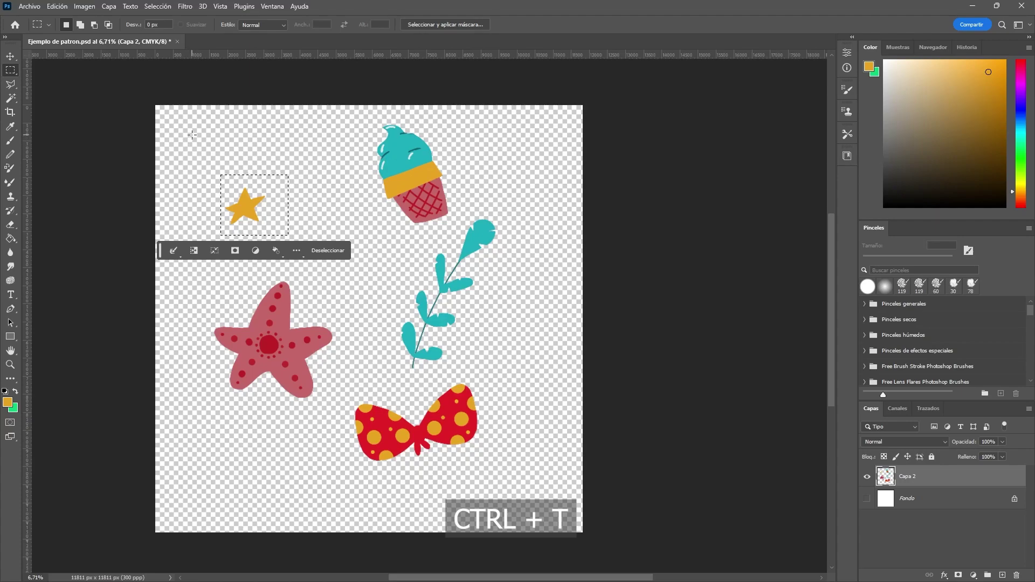
pyautogui.hotkey('ctrl', 'c')
pyautogui.hotkey('ctrl', 'v')
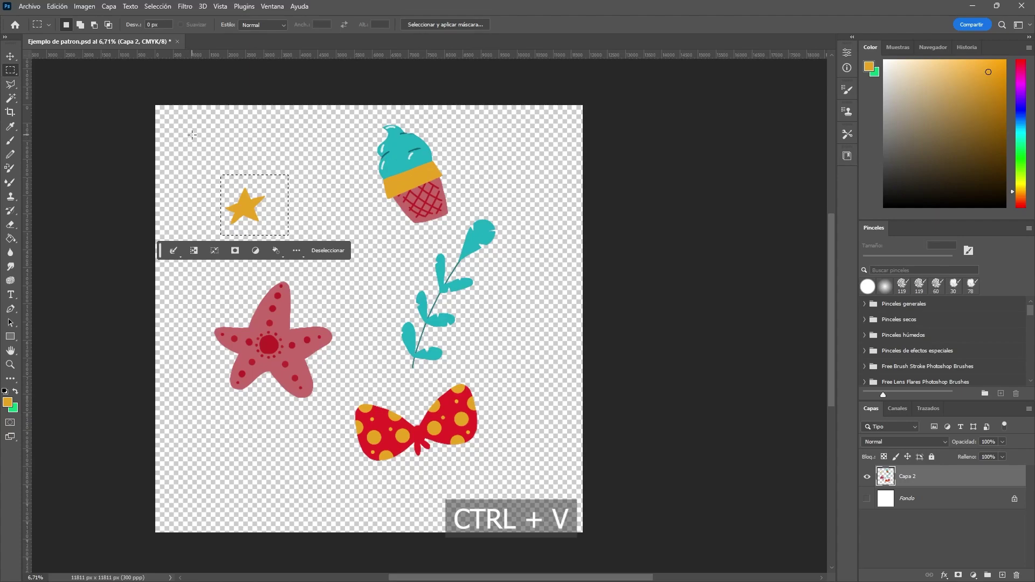
pyautogui.hotkey('ctrl', 't')
pyautogui.moveTo(252, 215)
pyautogui.mouseDown()
pyautogui.moveTo(378, 317)
pyautogui.moveTo(532, 364)
pyautogui.mouseUp()
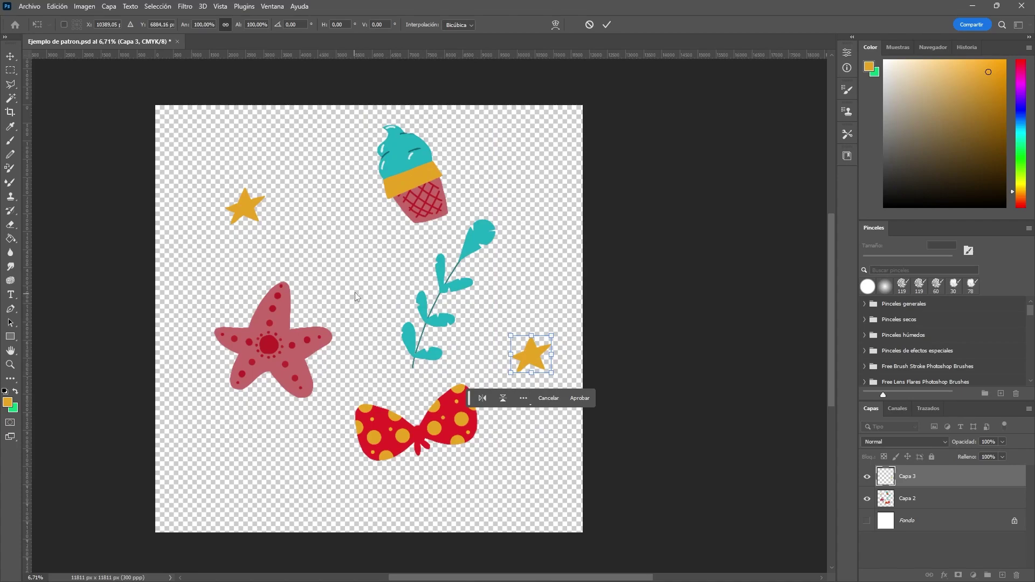
pyautogui.press('Return')
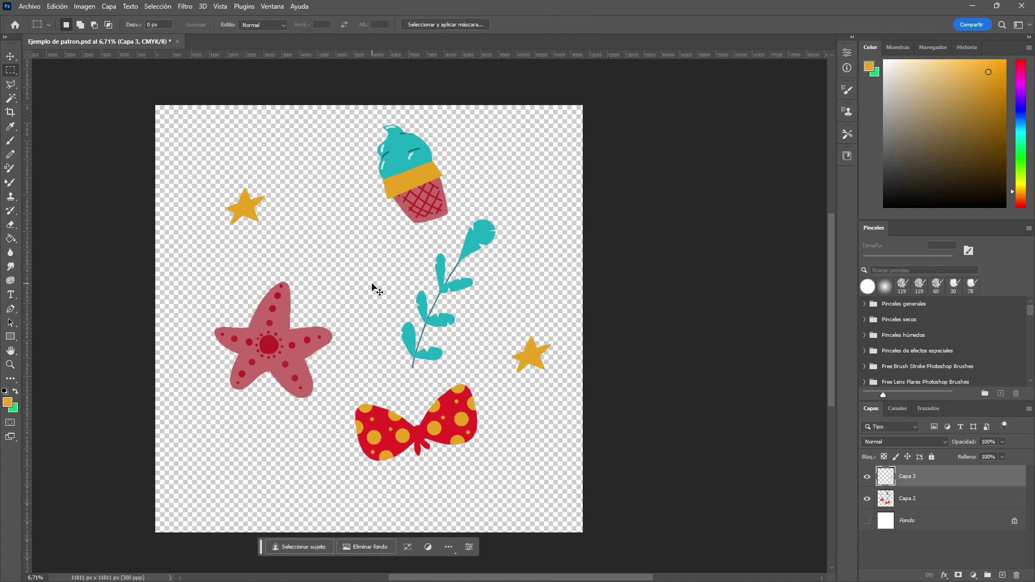
pyautogui.hotkey('ctrl', 'v')
pyautogui.hotkey('ctrl', 't')
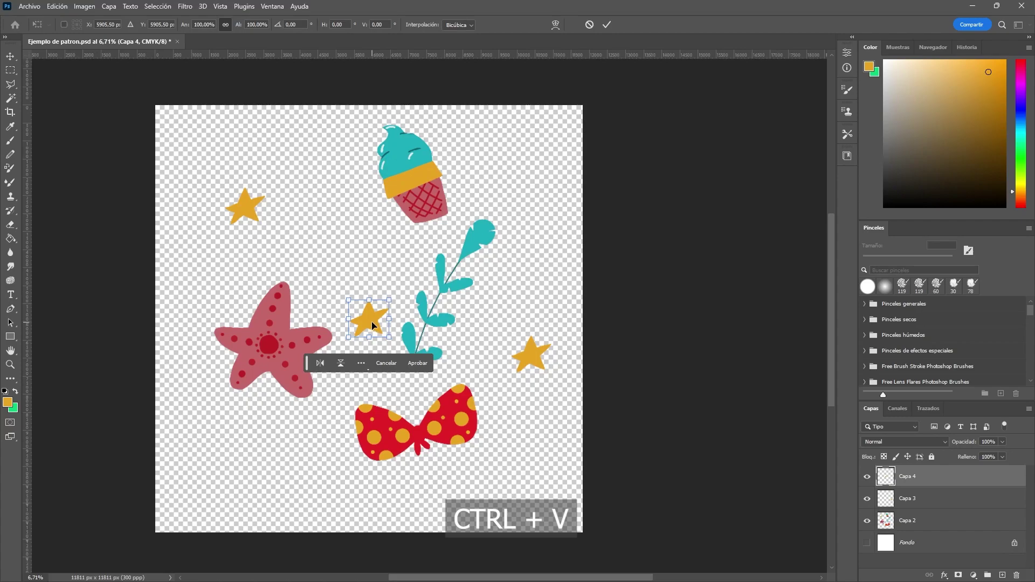
pyautogui.moveTo(370, 319); pyautogui.dragTo(201, 489)
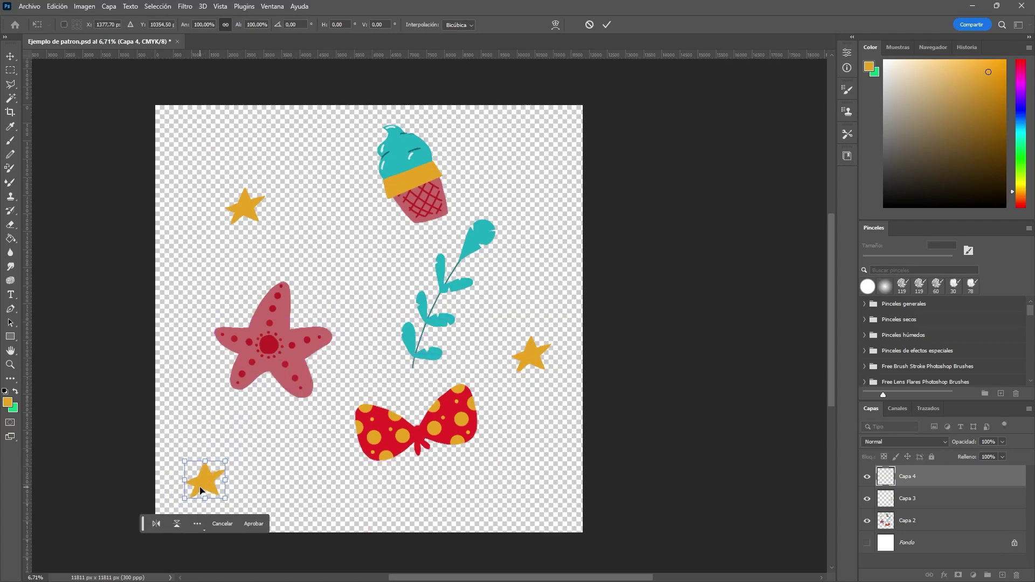
pyautogui.press('Return')
pyautogui.press('m')
# Step: Duplicate the pink starfish onto a new layer and move it to the lower right
pyautogui.click(11, 84)
pyautogui.click(190, 292)
pyautogui.click(286, 254)
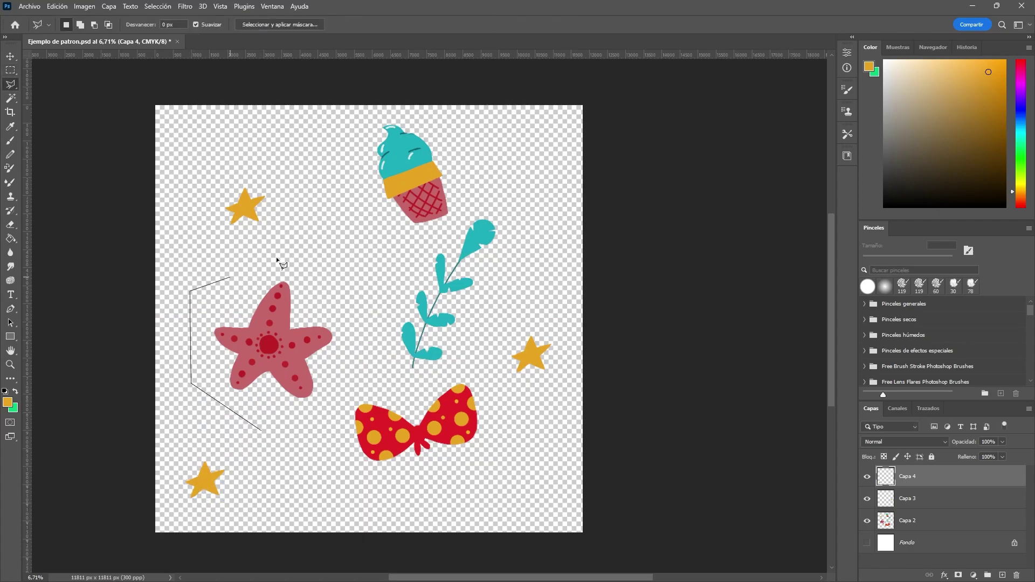
pyautogui.click(371, 327)
pyautogui.doubleClick(259, 428)
pyautogui.hotkey('ctrl', 'c')
pyautogui.press('Return')
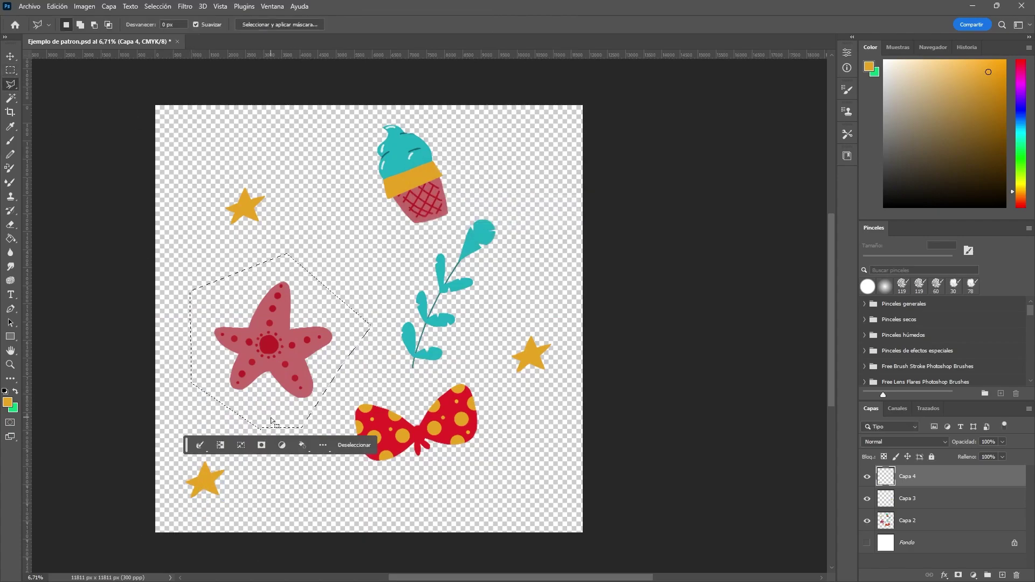
pyautogui.click(907, 520)
pyautogui.hotkey('ctrl', 'j')
pyautogui.hotkey('ctrl', 't')
pyautogui.moveTo(278, 363)
pyautogui.mouseDown()
pyautogui.moveTo(348, 248)
pyautogui.moveTo(516, 491)
pyautogui.mouseUp()
pyautogui.press('Return')
# Step: Duplicate the red bow onto a new layer and move the copy to the top right
pyautogui.click(337, 400)
pyautogui.click(363, 471)
pyautogui.click(501, 399)
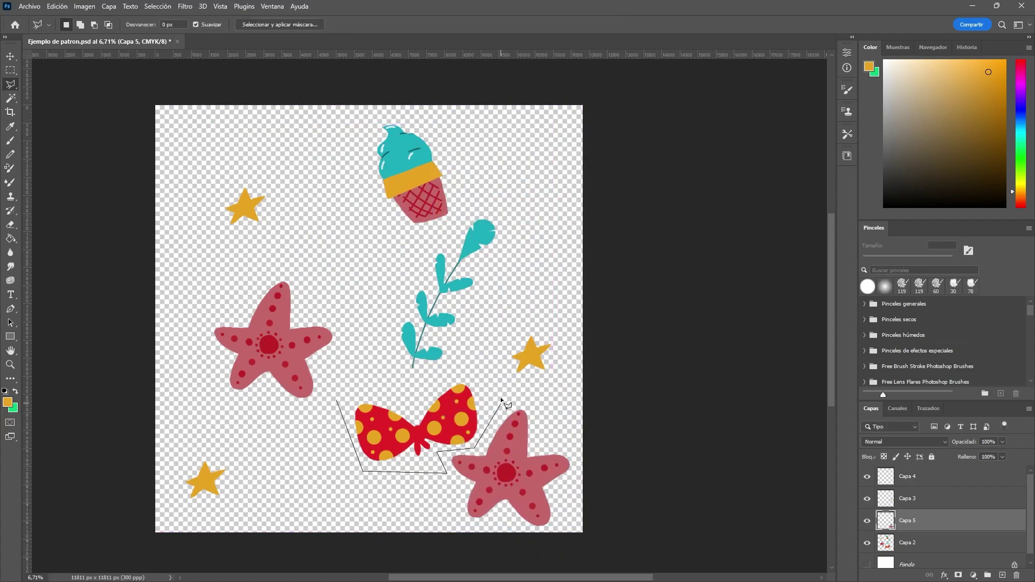
pyautogui.click(478, 355)
pyautogui.click(336, 401)
pyautogui.hotkey('ctrl', 'c')
pyautogui.press('Return')
pyautogui.click(933, 543)
pyautogui.hotkey('ctrl', 'j')
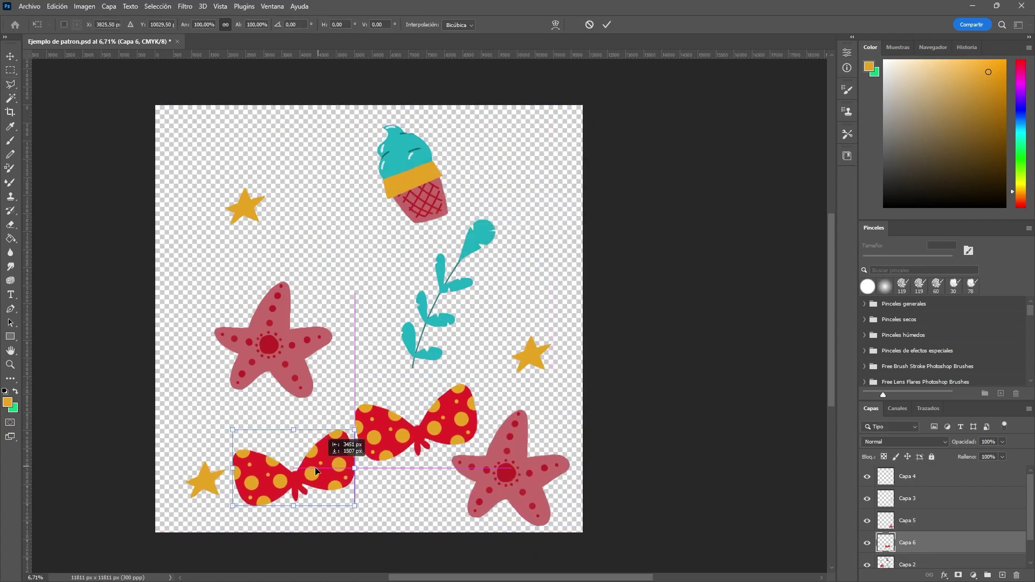
pyautogui.moveTo(415, 426); pyautogui.dragTo(515, 148)
# Step: Duplicate the teal sprig onto a new layer and move it to the upper left
pyautogui.click(410, 383)
pyautogui.click(383, 340)
pyautogui.click(411, 245)
pyautogui.click(472, 212)
pyautogui.doubleClick(534, 258)
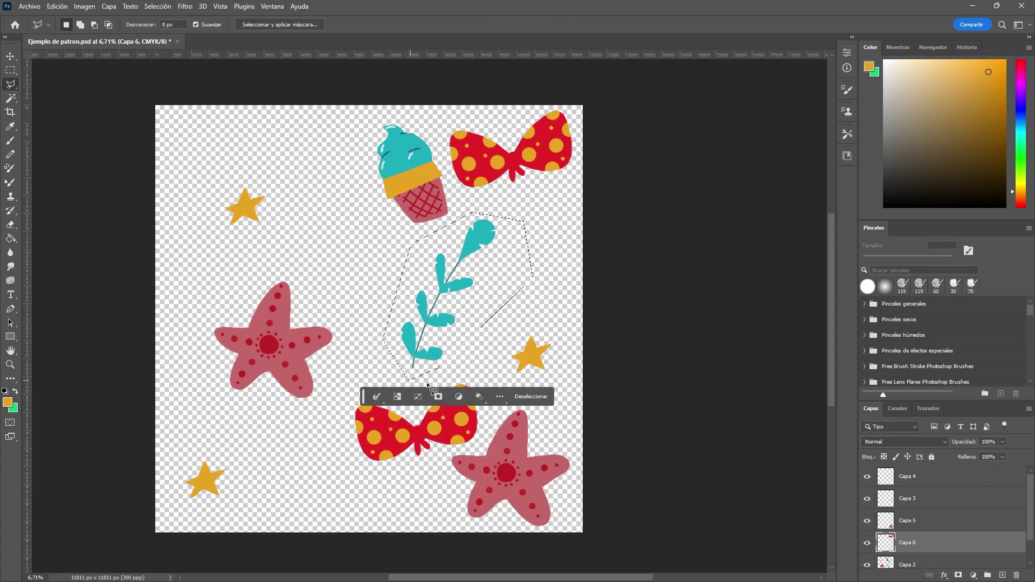
pyautogui.hotkey('ctrl', 'j')
pyautogui.hotkey('ctrl', 't')
pyautogui.moveTo(448, 297); pyautogui.dragTo(253, 211)
# Step: Rotate and horizontally flip the sprig copy, nudge it into place and commit
pyautogui.moveTo(216, 140)
pyautogui.mouseDown()
pyautogui.moveTo(131, 217)
pyautogui.moveTo(332, 423)
pyautogui.mouseUp()
pyautogui.scroll(5, 131, 217)
pyautogui.rightClick(332, 423)
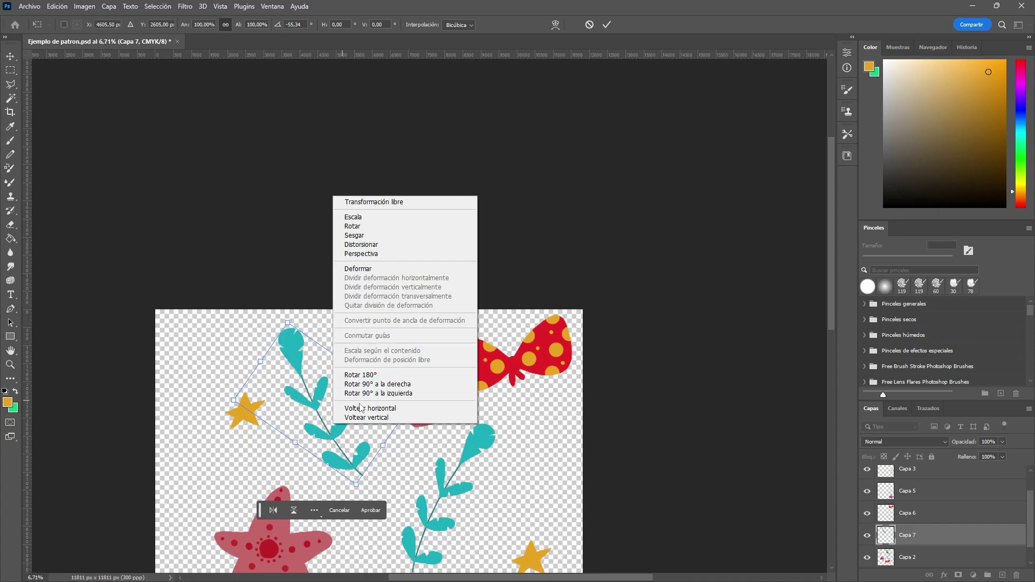
pyautogui.click(368, 408)
pyautogui.moveTo(334, 405); pyautogui.dragTo(309, 411)
pyautogui.press('Return')
pyautogui.scroll(-5, 369, 335)
pyautogui.press('l')
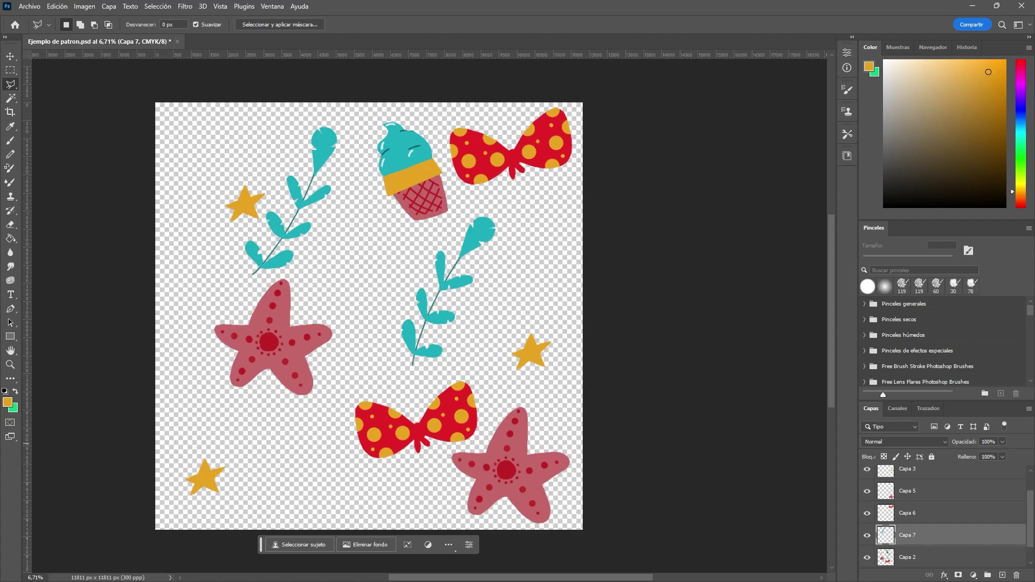
# Step: Select layers Capa 2 through Capa 4 and merge them into one layer with Ctrl+E
pyautogui.scroll(-1, 911, 493)
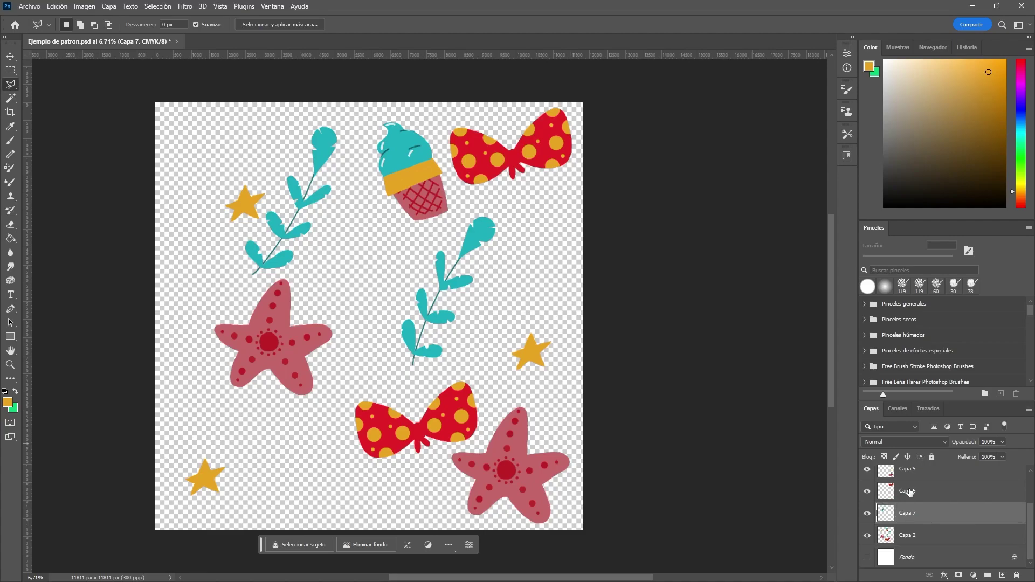
pyautogui.click(905, 558)
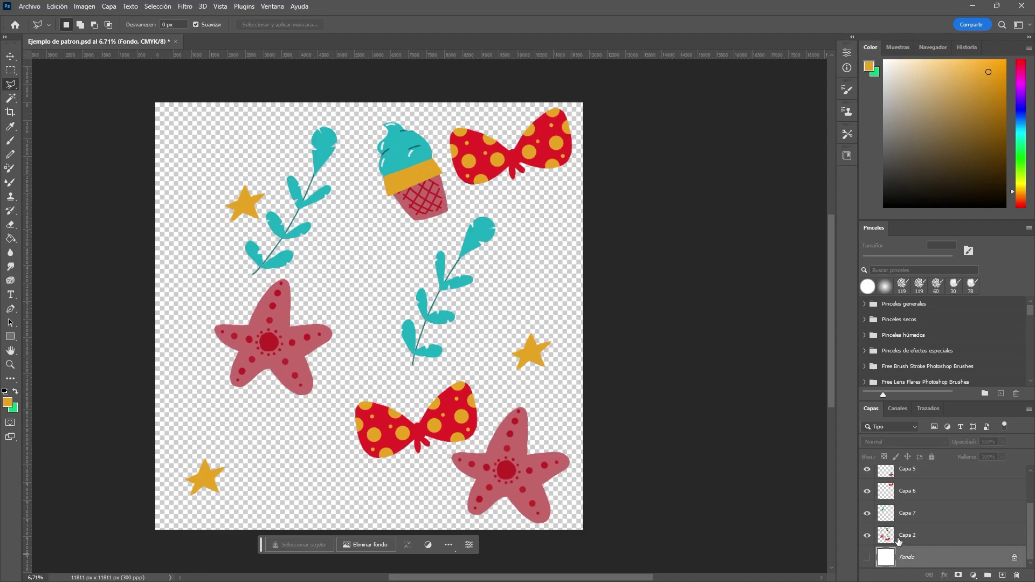
pyautogui.click(899, 540)
pyautogui.scroll(2, 914, 488)
pyautogui.press('shift')
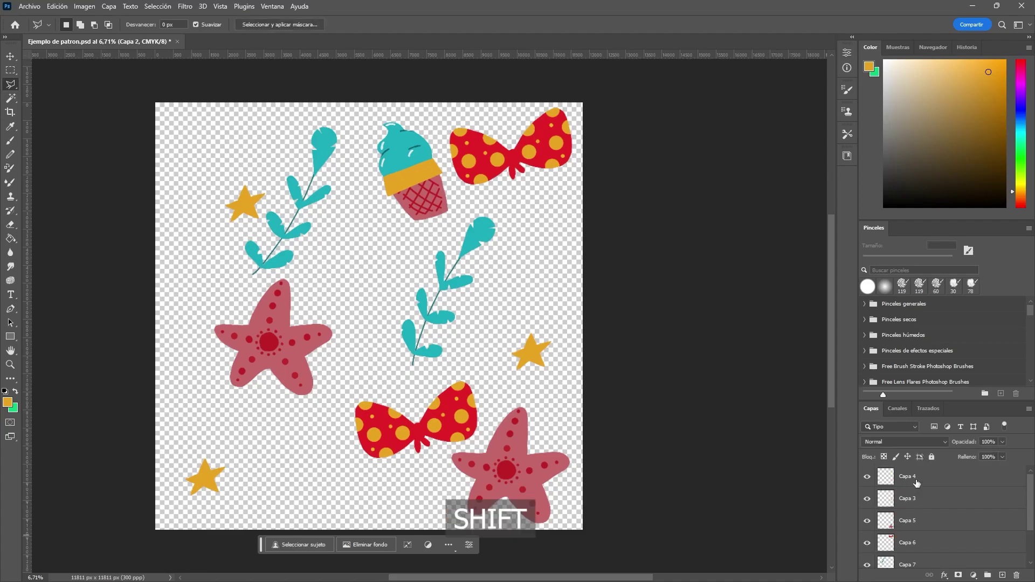
pyautogui.keyDown('shift'); pyautogui.click(917, 483); pyautogui.keyUp('shift')
pyautogui.hotkey('ctrl', 'e')
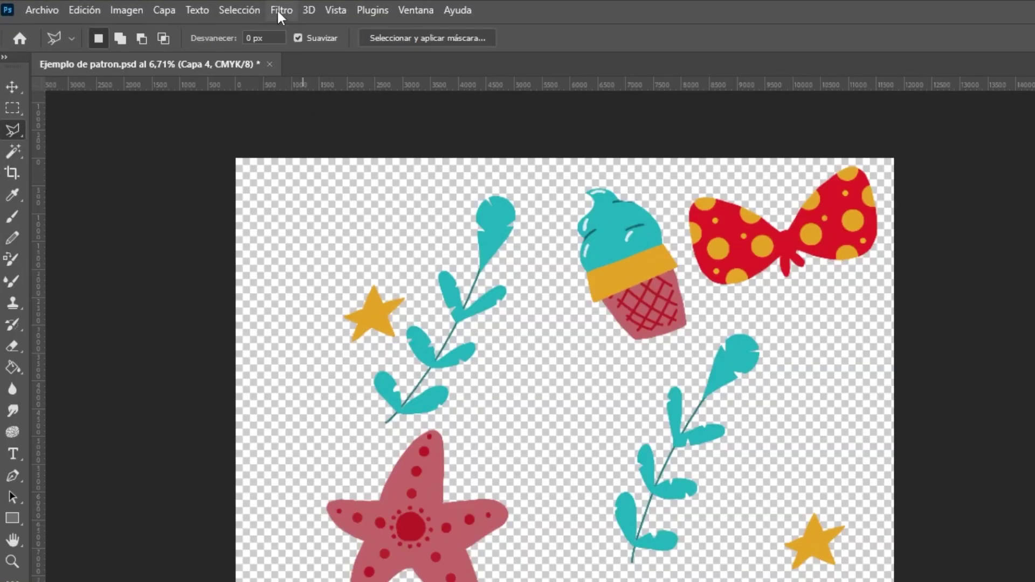
# Step: Offset Capa 4's artwork +500 px horizontally and +500 px vertically with Dar la vuelta wrap-around
pyautogui.click(185, 6)
pyautogui.moveTo(389, 368)
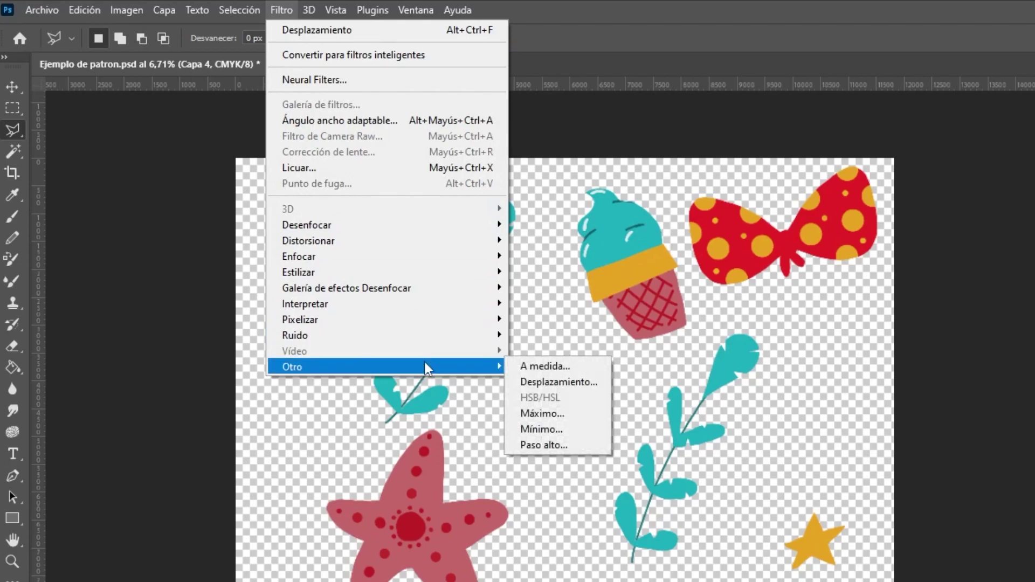
pyautogui.click(560, 383)
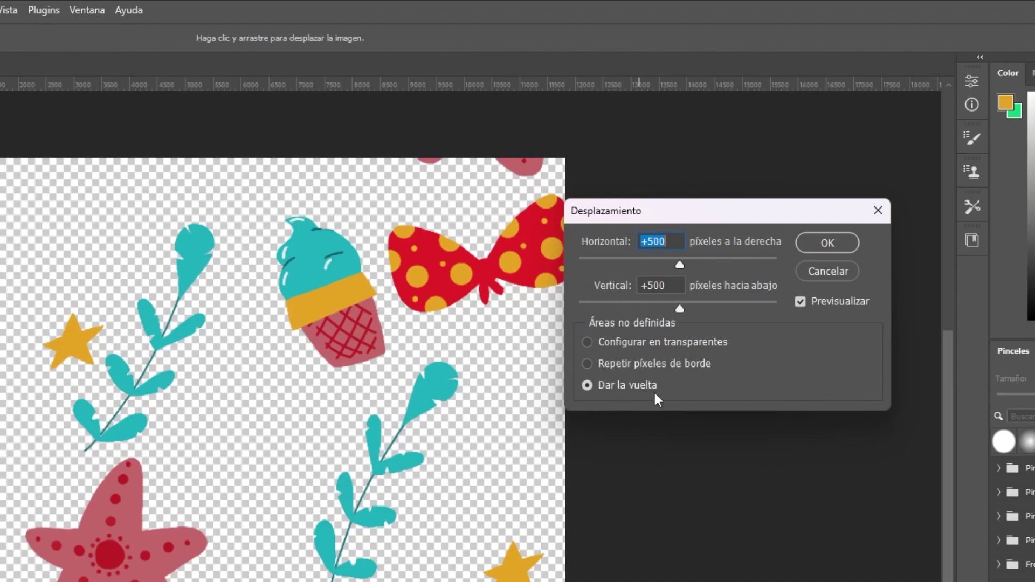
pyautogui.click(825, 242)
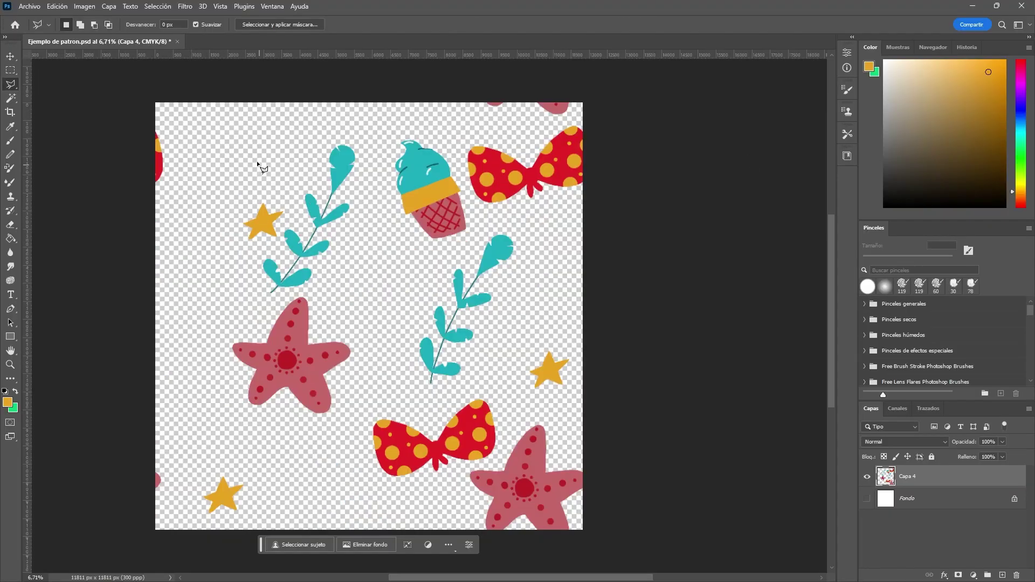
# Step: Copy the lassoed ice cream to a new layer, rotate it and place it upper left
pyautogui.click(426, 251)
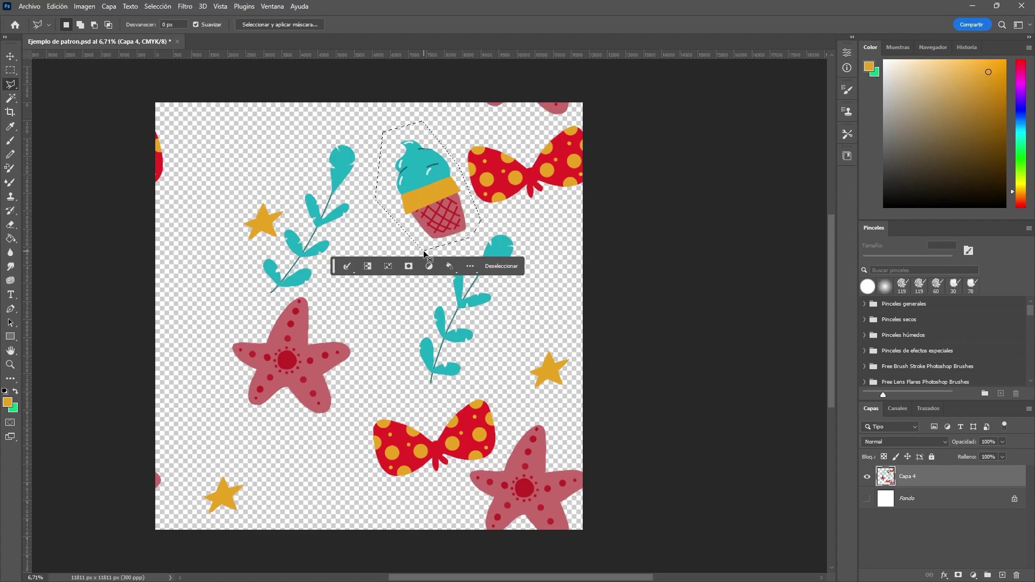
pyautogui.hotkey('ctrl', 'j')
pyautogui.hotkey('ctrl', 't')
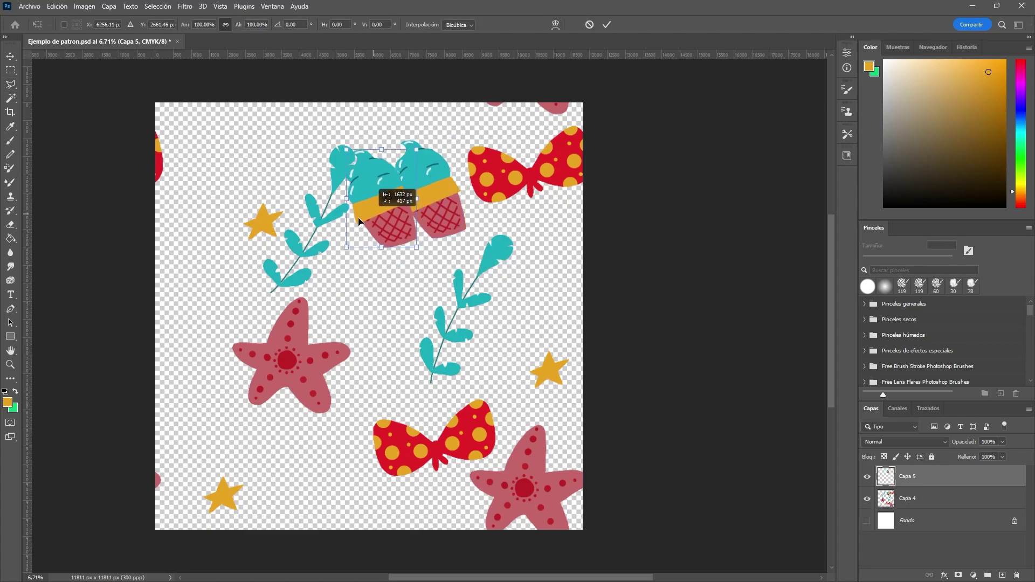
pyautogui.moveTo(410, 207); pyautogui.dragTo(312, 226)
pyautogui.moveTo(384, 252); pyautogui.dragTo(328, 275)
pyautogui.moveTo(335, 211); pyautogui.dragTo(223, 165)
pyautogui.press('Return')
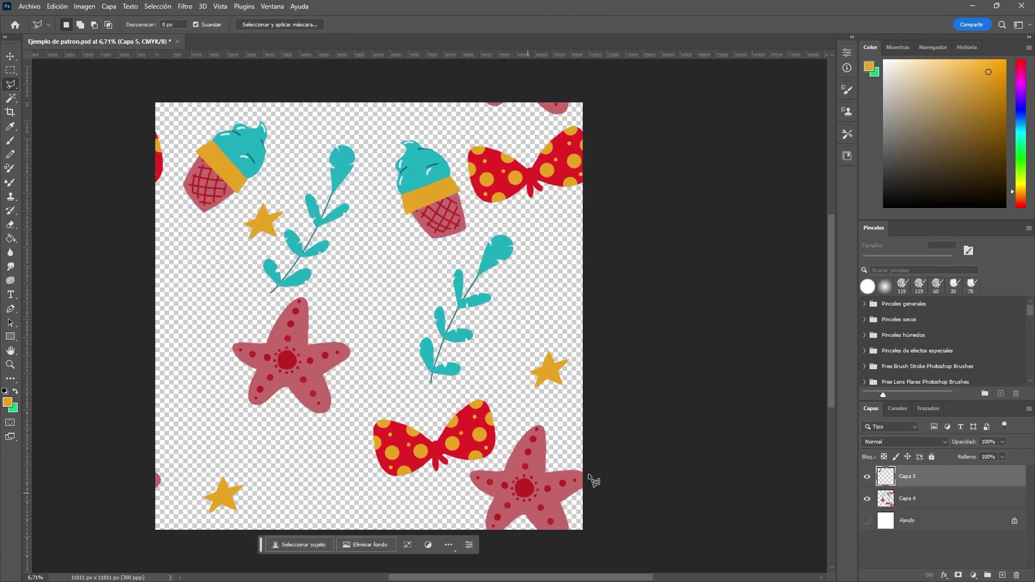
# Step: Copy the bottom bow to a new layer, rotate it and move it to the left side
pyautogui.hotkey('alt', '[')
pyautogui.click(374, 481)
pyautogui.click(357, 400)
pyautogui.click(493, 386)
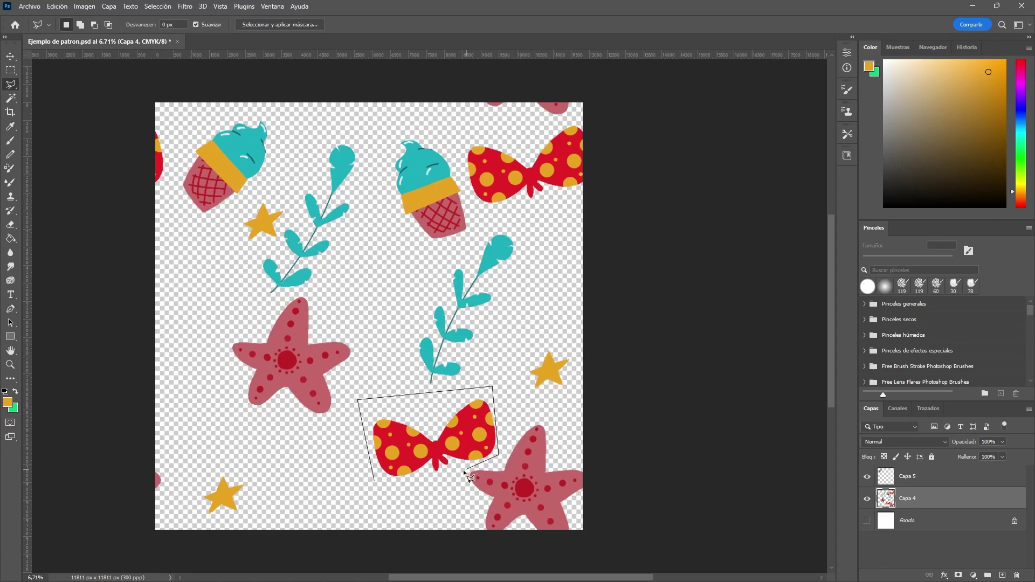
pyautogui.click(499, 455)
pyautogui.click(463, 471)
pyautogui.click(374, 481)
pyautogui.hotkey('ctrl', 'j')
pyautogui.hotkey('ctrl', 't')
pyautogui.moveTo(470, 451)
pyautogui.mouseDown()
pyautogui.moveTo(337, 469)
pyautogui.moveTo(324, 509)
pyautogui.mouseUp()
pyautogui.moveTo(287, 470); pyautogui.dragTo(254, 449)
pyautogui.press('Return')
# Step: Merge the three artwork layers into Capa 5 and offset it +500/+500 px with wrap-around
pyautogui.keyDown('ctrl'); pyautogui.click(908, 476); pyautogui.keyUp('ctrl')
pyautogui.keyDown('ctrl'); pyautogui.click(908, 520); pyautogui.keyUp('ctrl')
pyautogui.hotkey('ctrl', 'e')
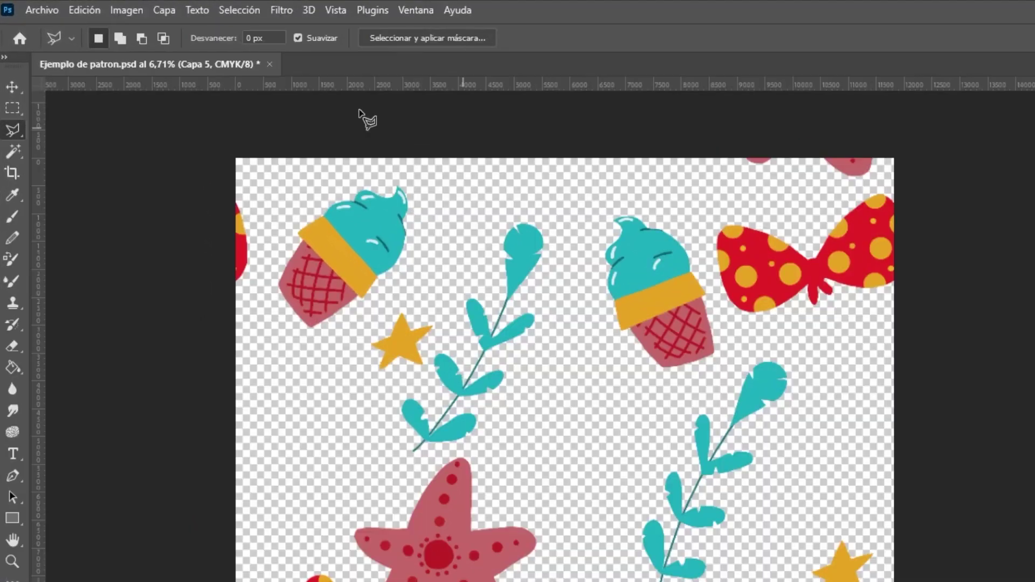
pyautogui.click(273, 7)
pyautogui.moveTo(292, 366)
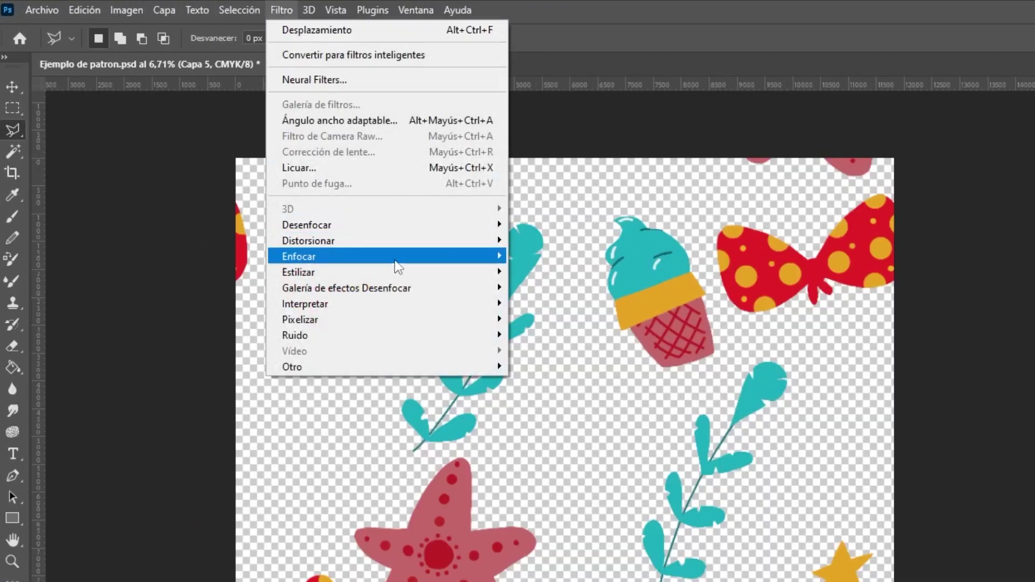
pyautogui.click(561, 382)
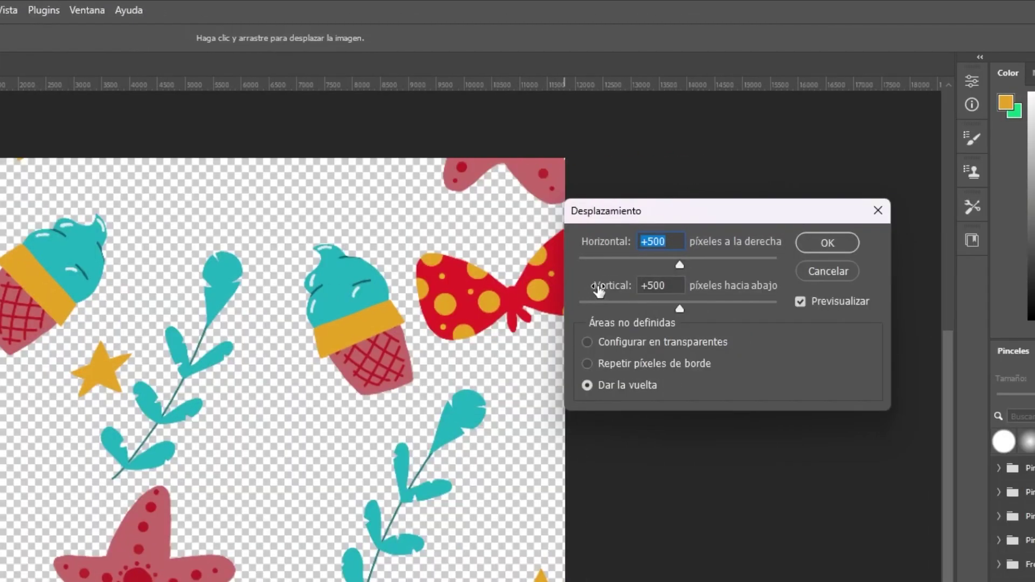
pyautogui.click(810, 239)
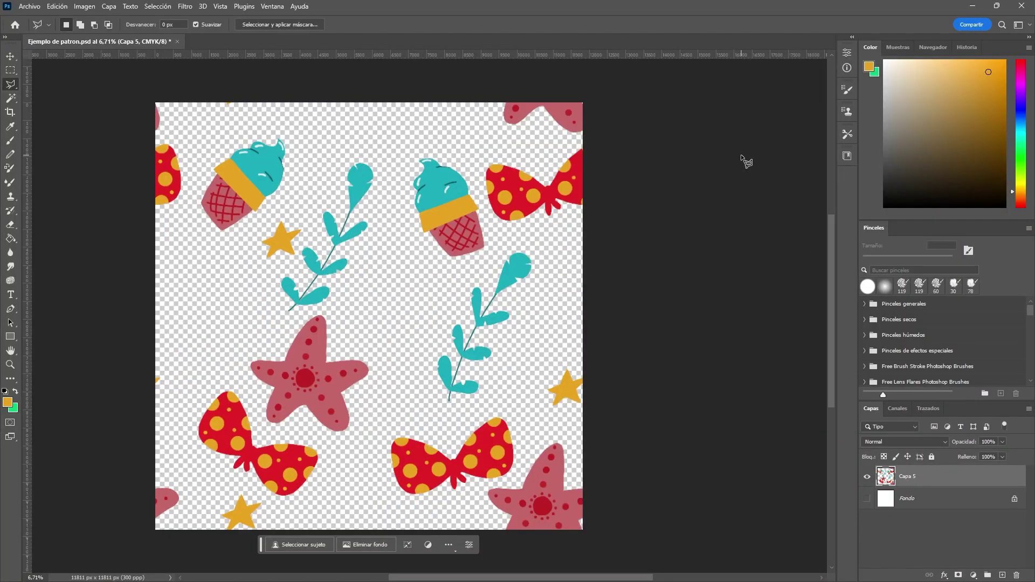
# Step: Define the tile as a pattern, keeping the name 'Ejemplo de patron.psd'
pyautogui.click(58, 6)
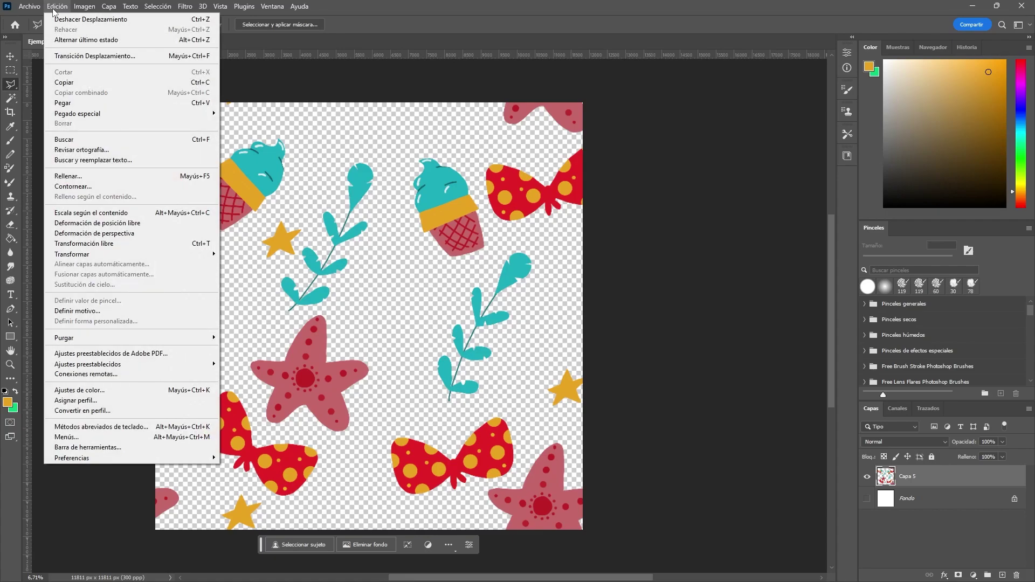
pyautogui.click(120, 312)
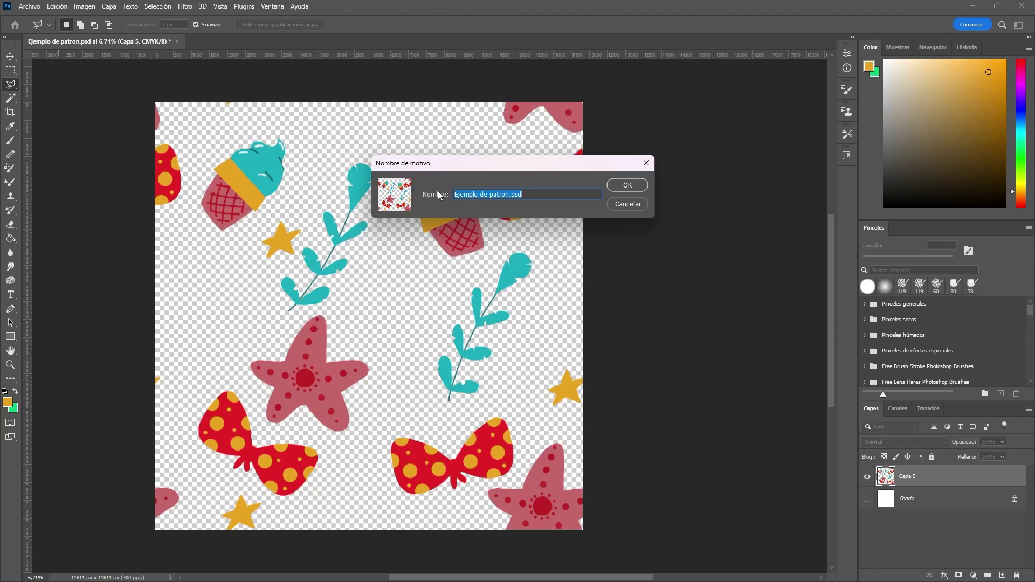
pyautogui.click(625, 189)
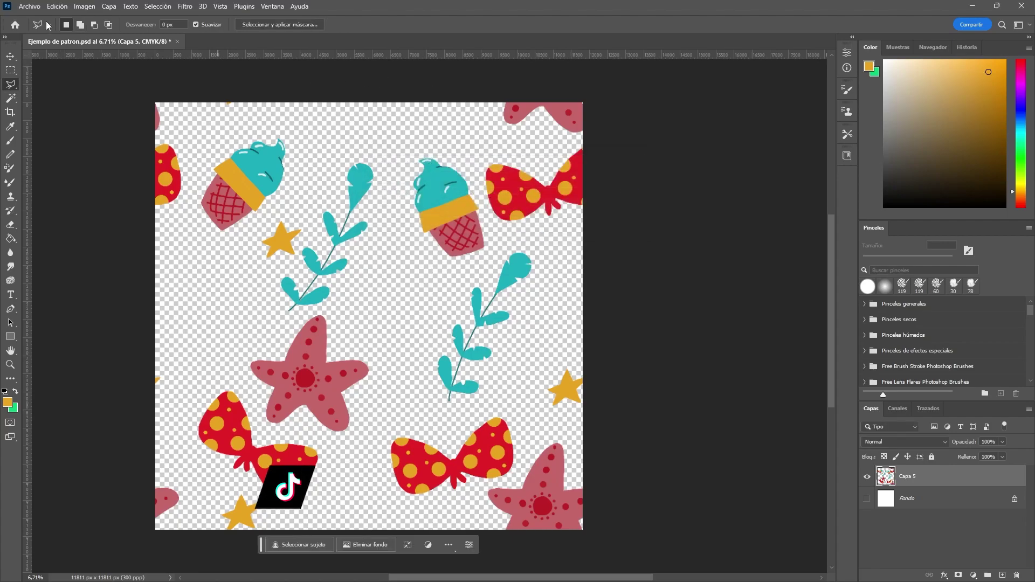
pyautogui.click(30, 7)
# Step: Create a 3379 × 2125 px document from the Portapapeles preset and add an empty Capa 1
pyautogui.click(38, 19)
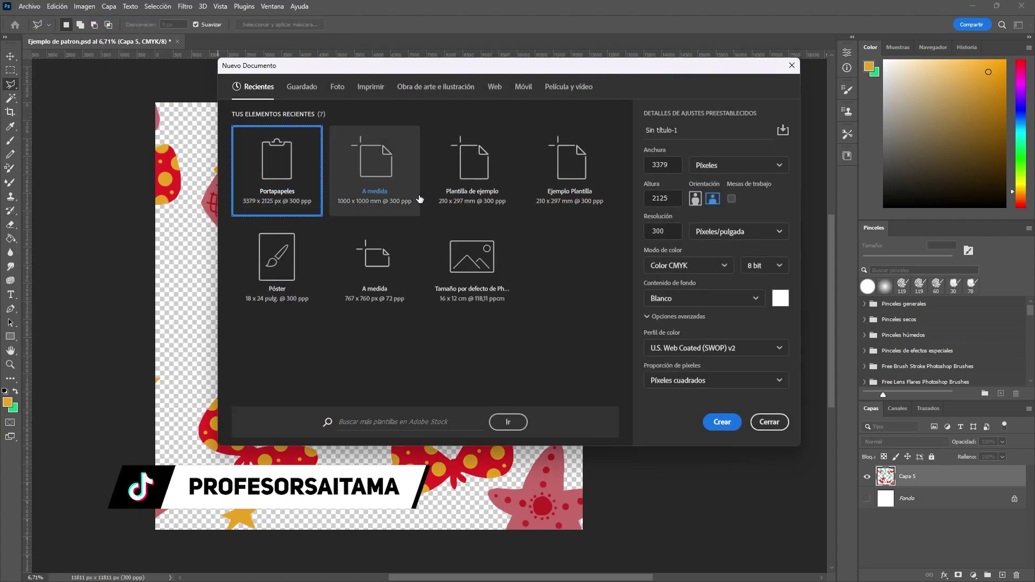
pyautogui.click(723, 422)
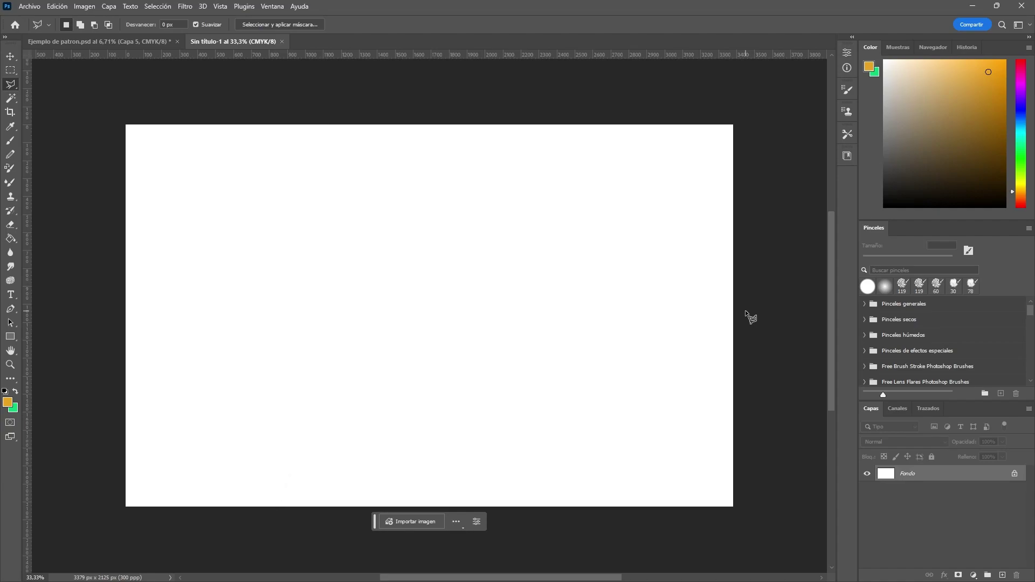
pyautogui.click(1002, 576)
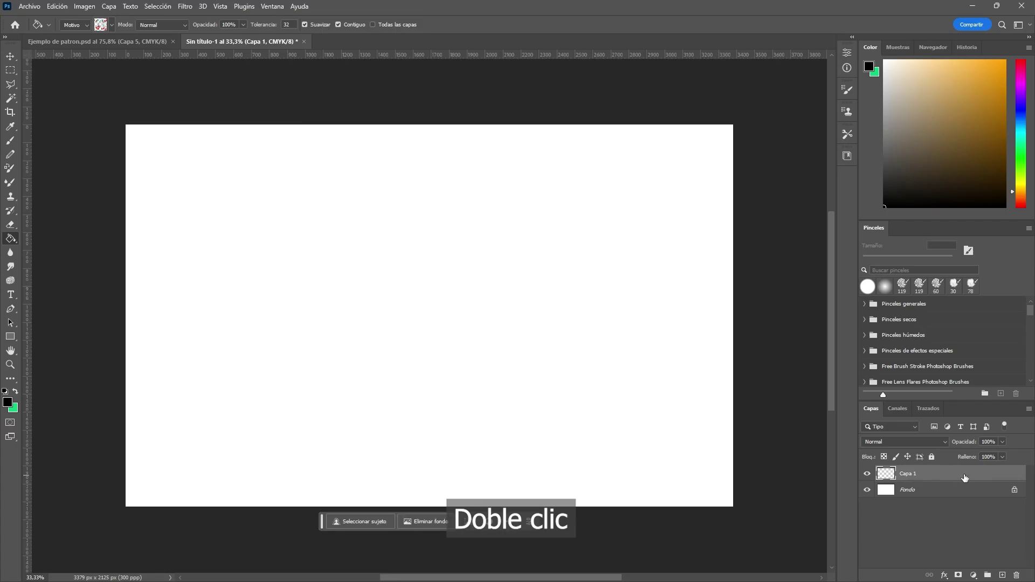
# Step: Give Capa 1 a Pattern Overlay of the ice-cream tile at -22° angle and 25% scale
pyautogui.doubleClick(935, 471)
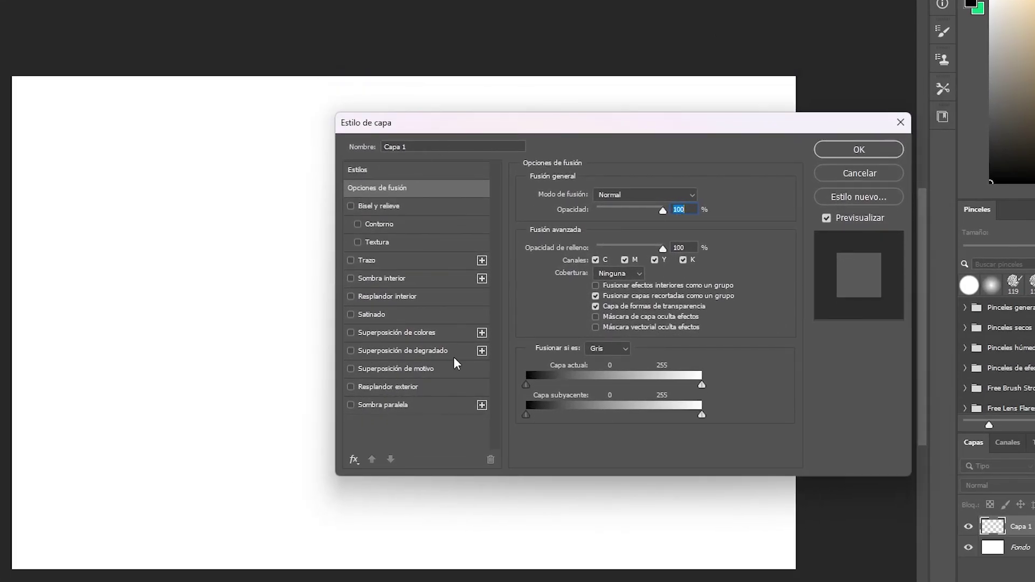
pyautogui.click(393, 371)
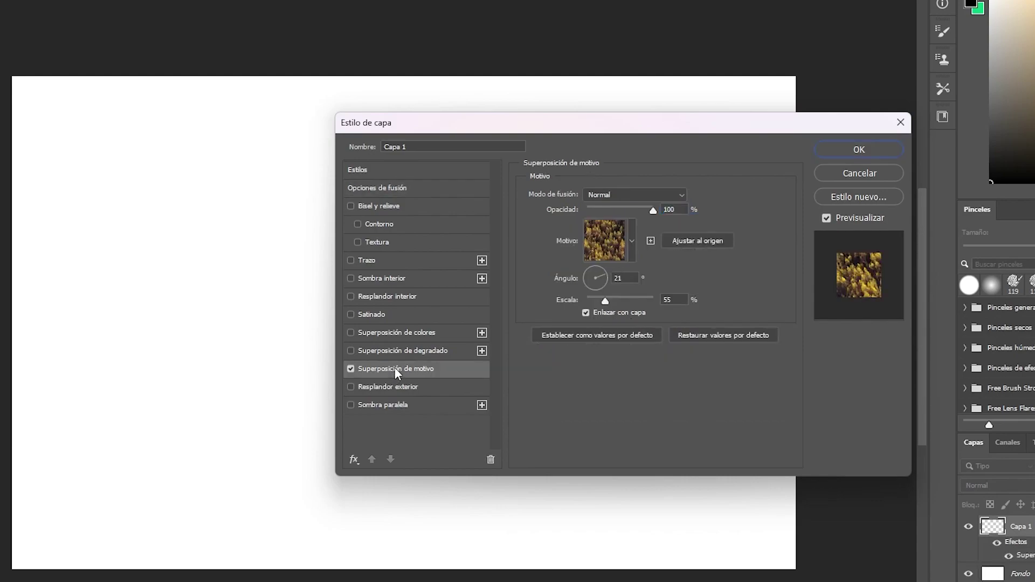
pyautogui.click(633, 234)
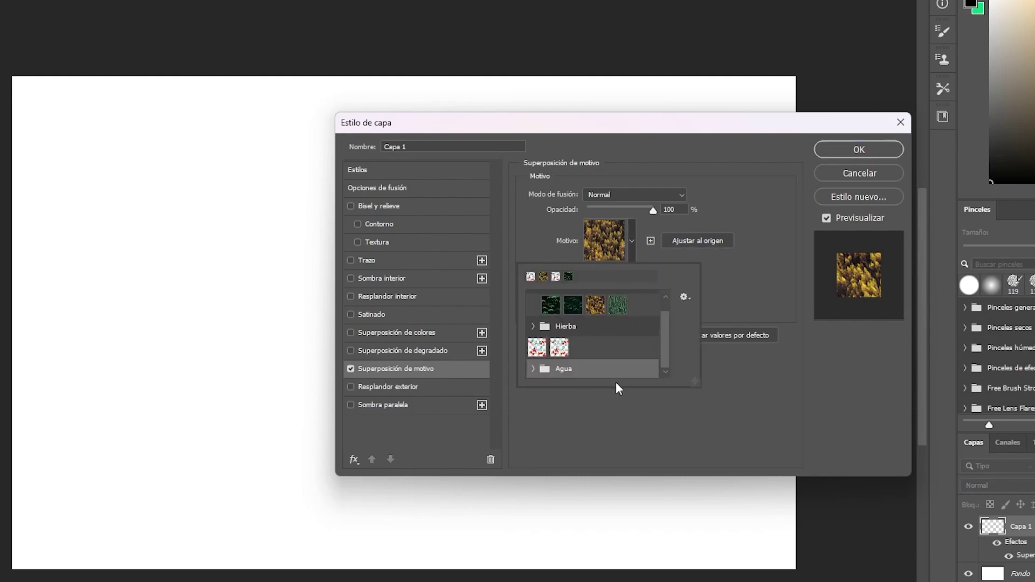
pyautogui.click(560, 349)
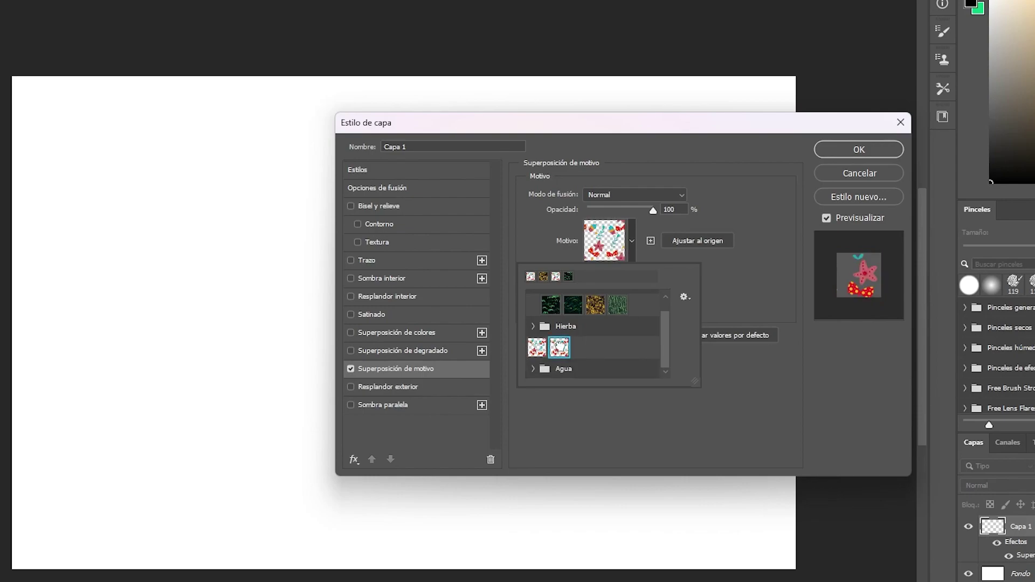
pyautogui.click(753, 278)
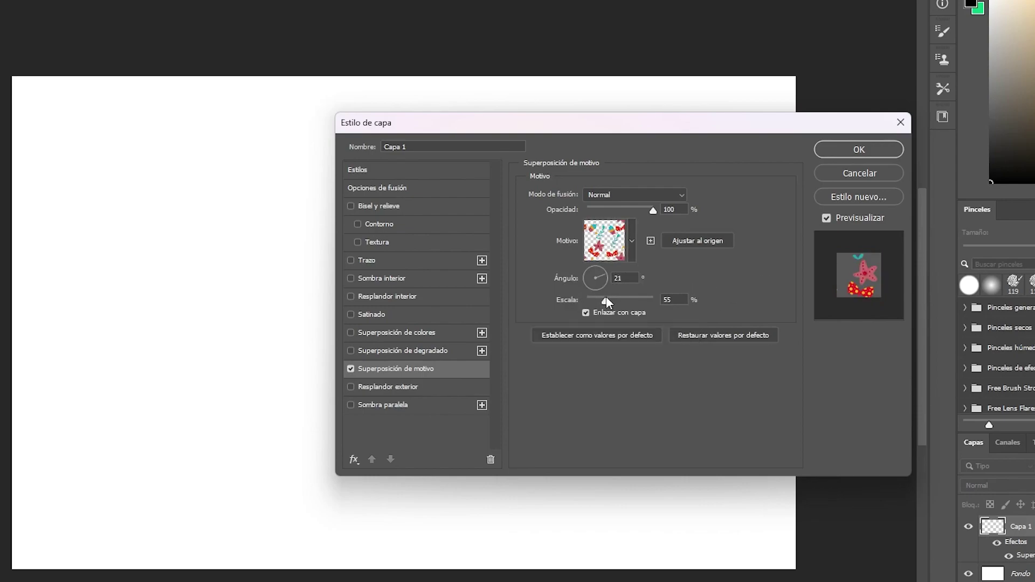
pyautogui.moveTo(605, 302)
pyautogui.mouseDown()
pyautogui.moveTo(593, 303)
pyautogui.moveTo(602, 283)
pyautogui.moveTo(598, 296)
pyautogui.mouseUp()
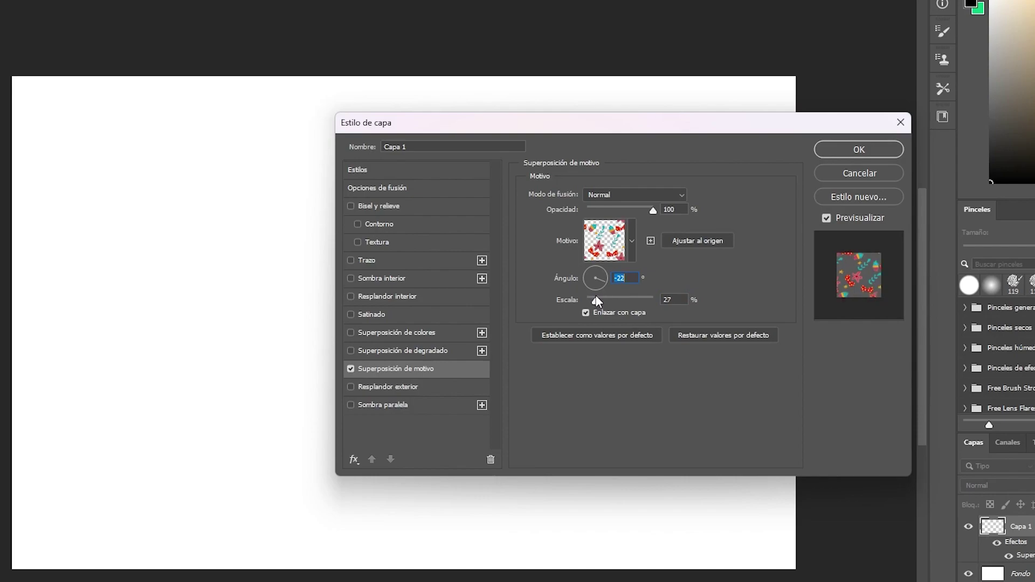
pyautogui.click(594, 298)
pyautogui.click(858, 151)
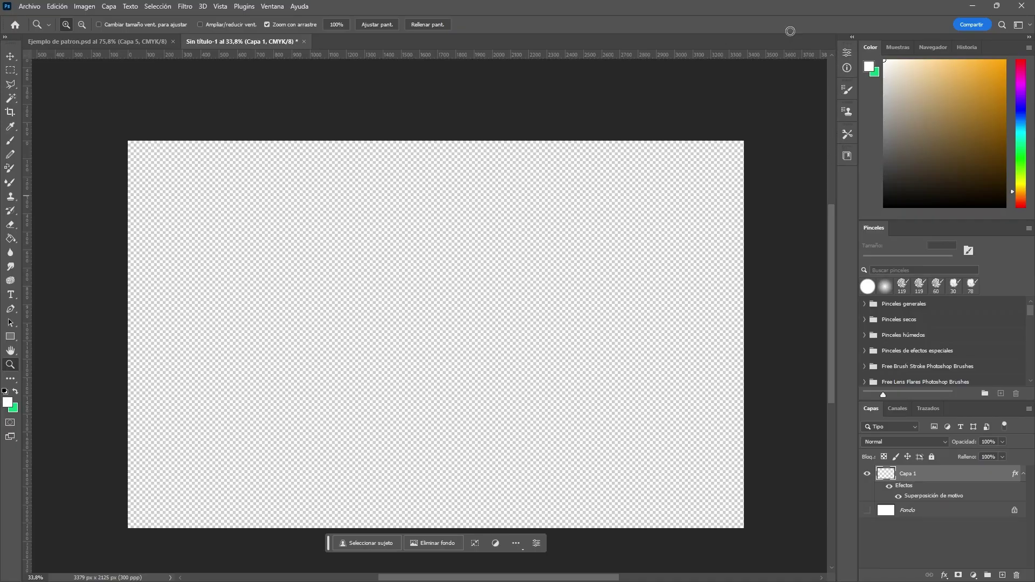
# Step: Paint-bucket fill Capa 1 to reveal the pattern, zooming in and out to inspect the tiles
pyautogui.click(14, 241)
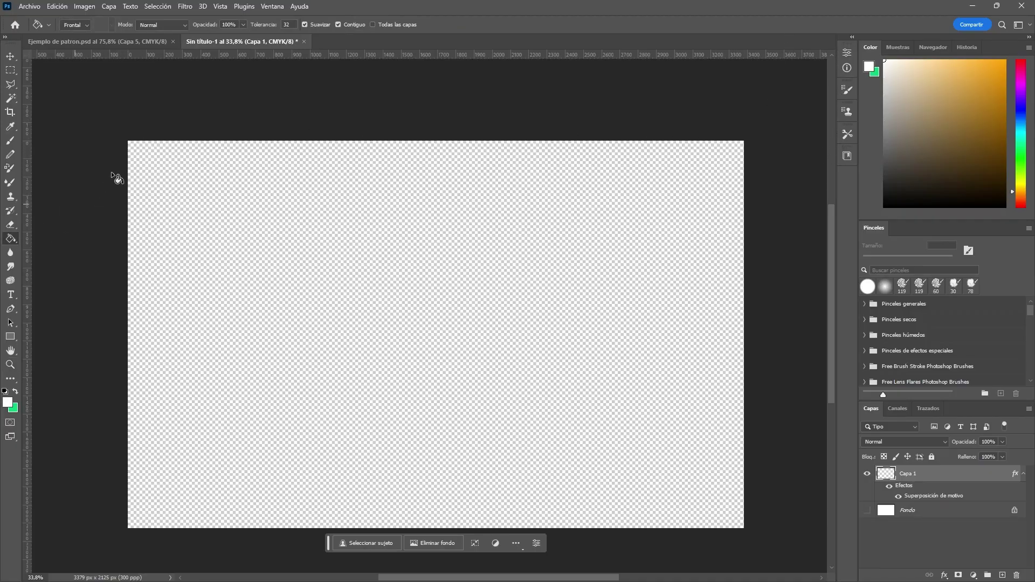
pyautogui.click(138, 150)
pyautogui.press('z')
pyautogui.moveTo(254, 169); pyautogui.dragTo(225, 131)
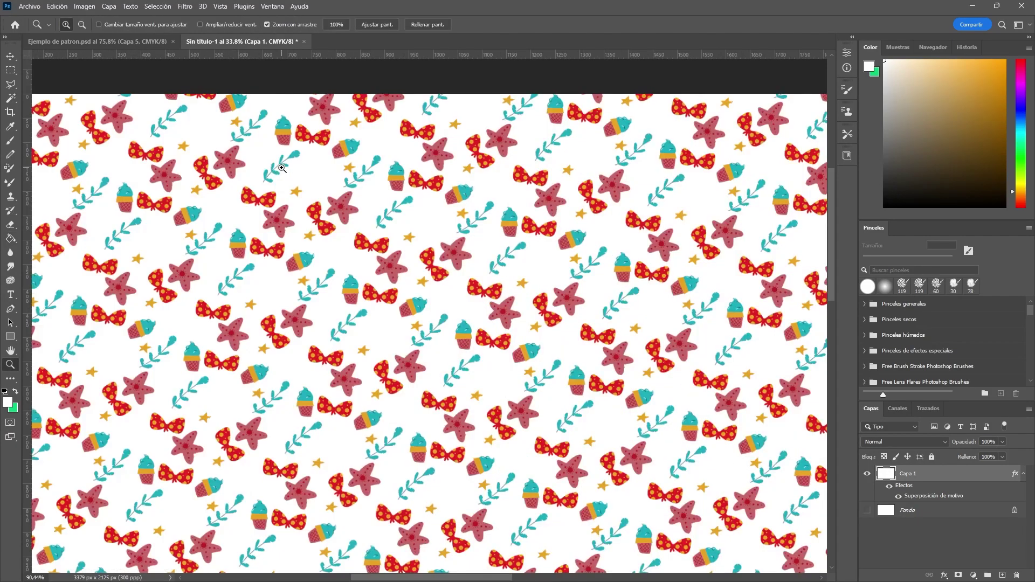
pyautogui.press('g')
pyautogui.press('z')
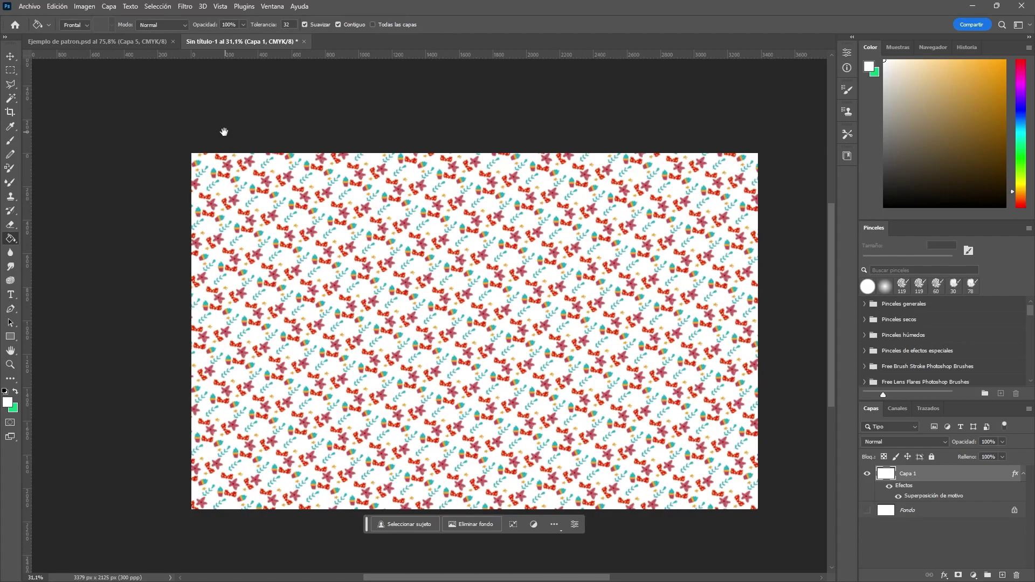
pyautogui.moveTo(241, 207)
pyautogui.mouseDown()
pyautogui.moveTo(225, 192)
pyautogui.moveTo(418, 225)
pyautogui.moveTo(348, 225)
pyautogui.mouseUp()
pyautogui.press('g')
pyautogui.press('z')
pyautogui.press('g')
pyautogui.press('z')
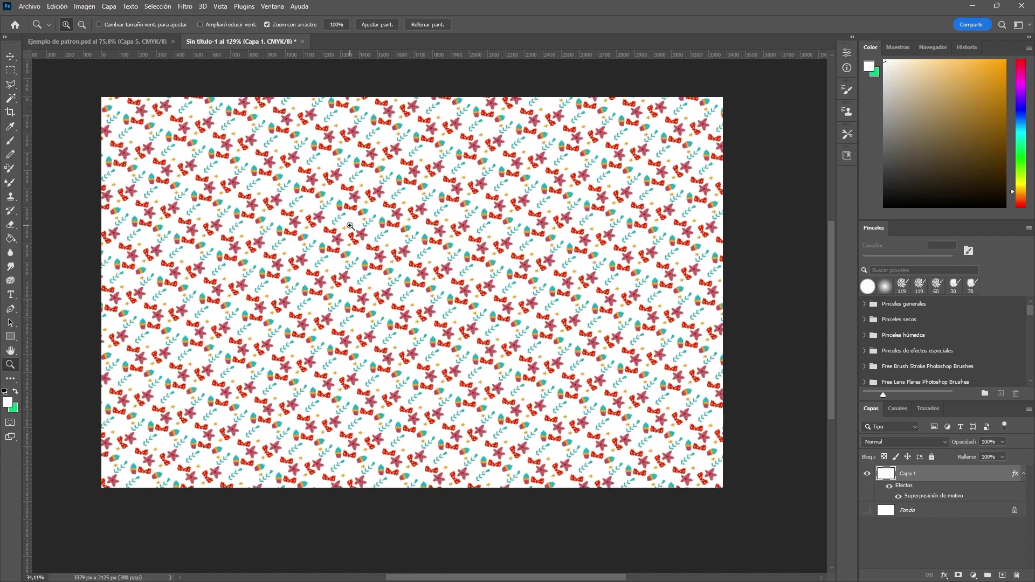
pyautogui.press('g')
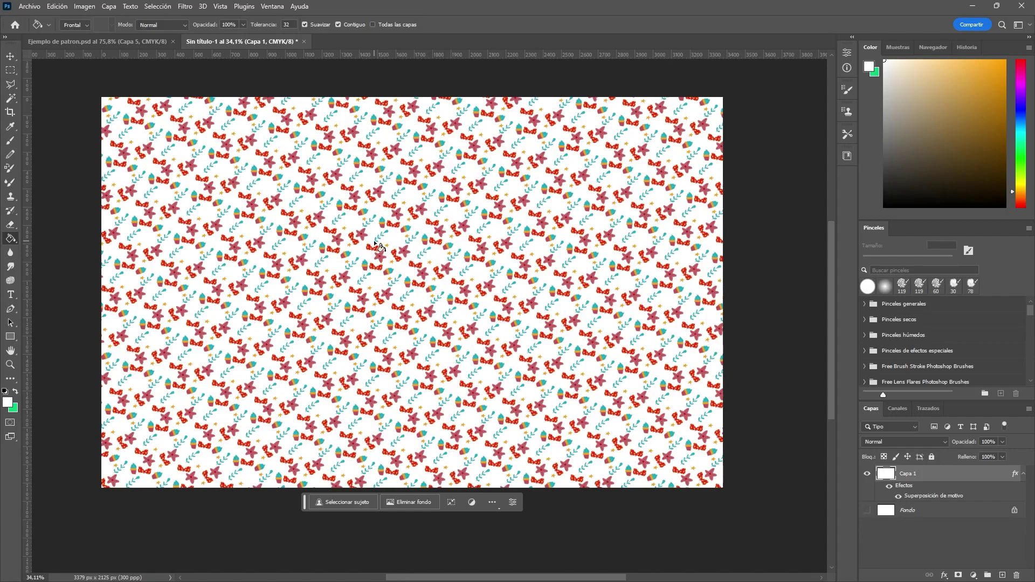
# Step: Scale Capa 1 down to about 95%, leaving transparent strips along the top and left
pyautogui.hotkey('ctrl', 't')
pyautogui.moveTo(102, 98); pyautogui.dragTo(236, 201)
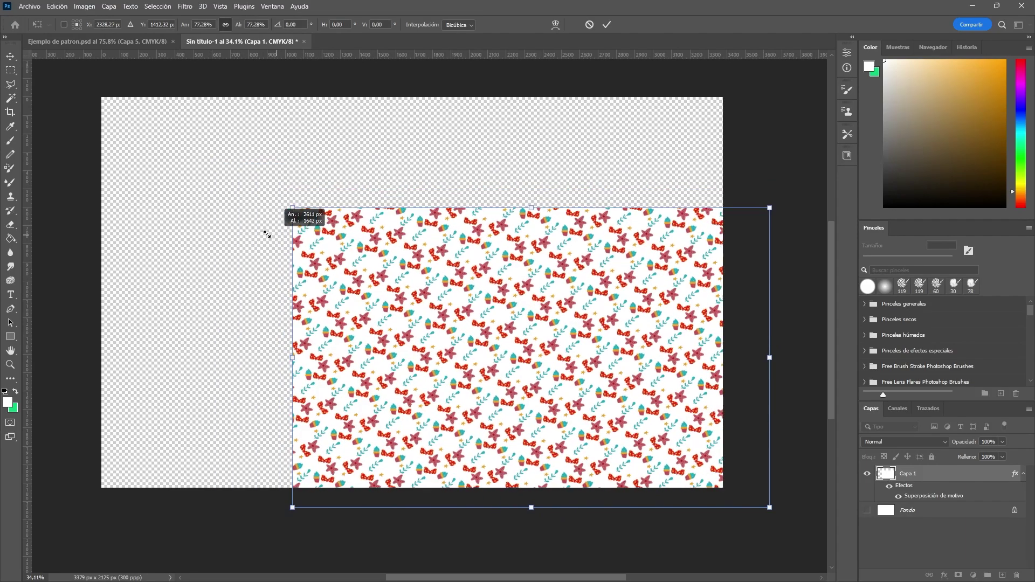
pyautogui.moveTo(236, 201); pyautogui.dragTo(160, 171)
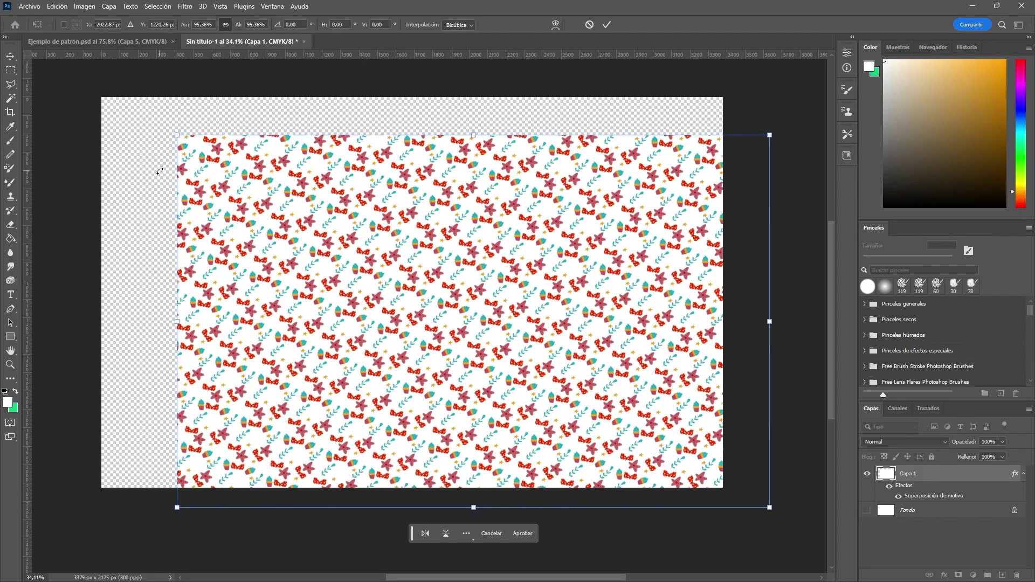
pyautogui.press('Return')
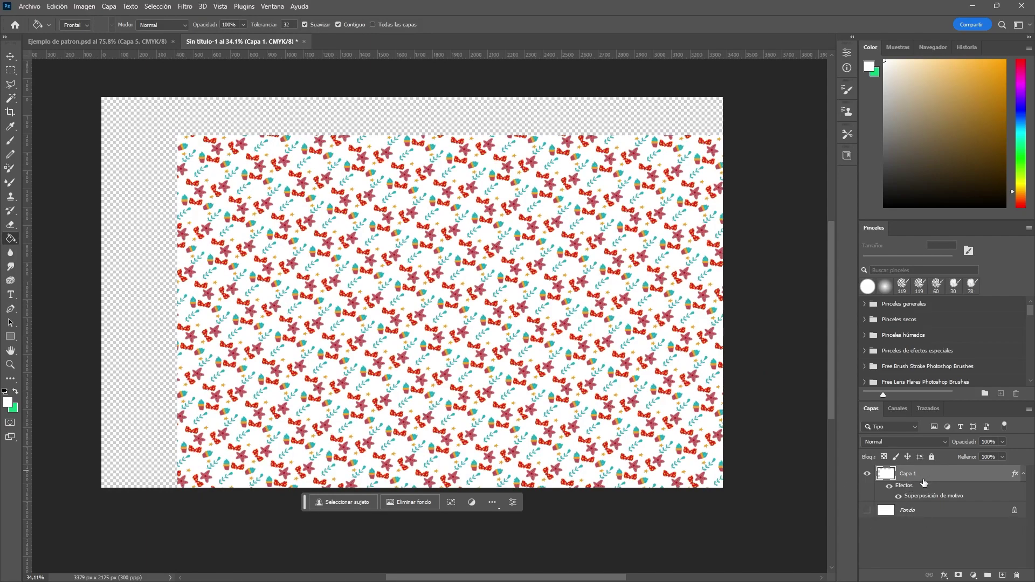
# Step: Replace Capa 1 with a new layer paint-bucket filled from the Motivo ice-cream, bow and starfish pattern
pyautogui.click(1017, 574)
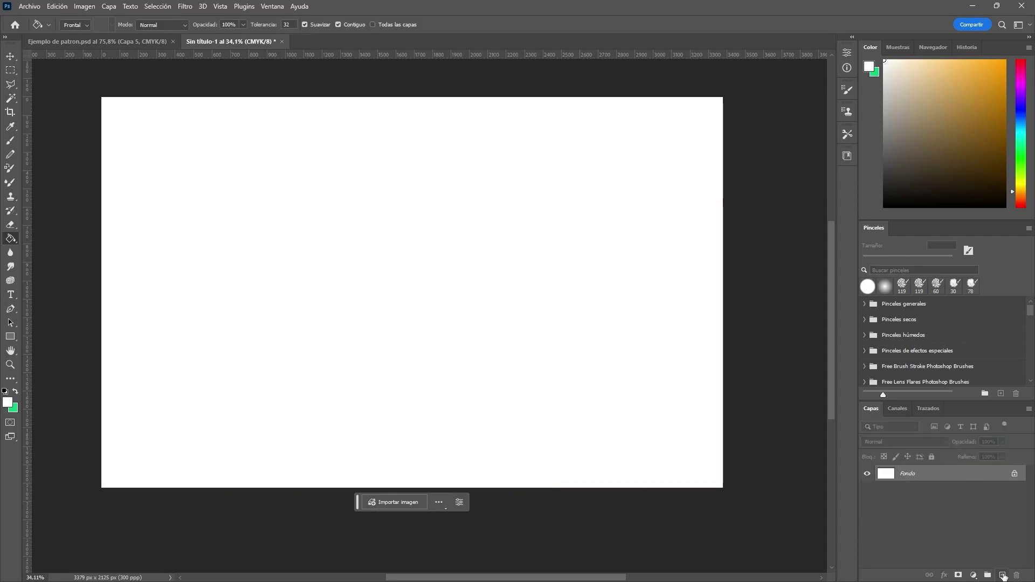
pyautogui.click(1003, 575)
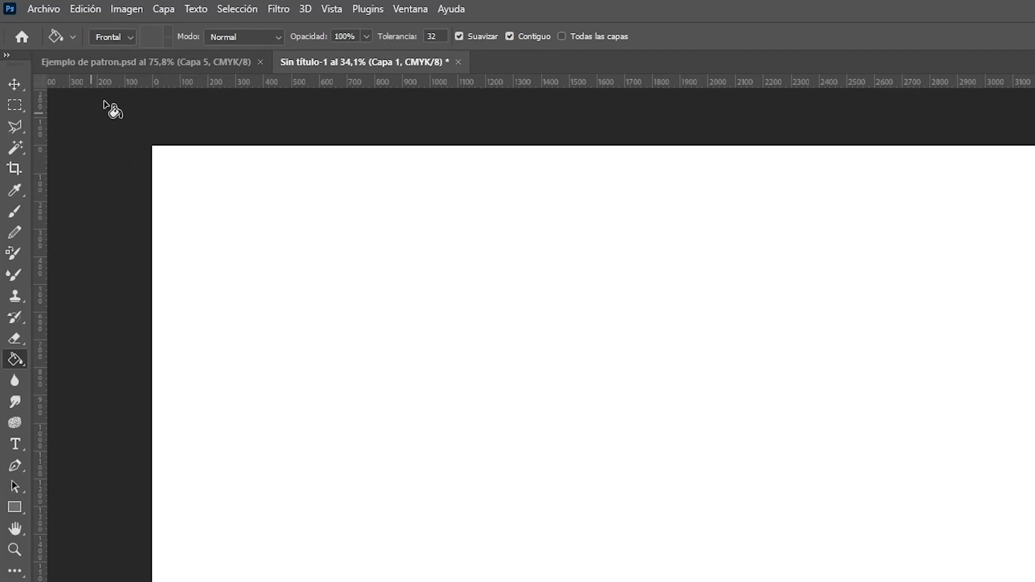
pyautogui.click(130, 38)
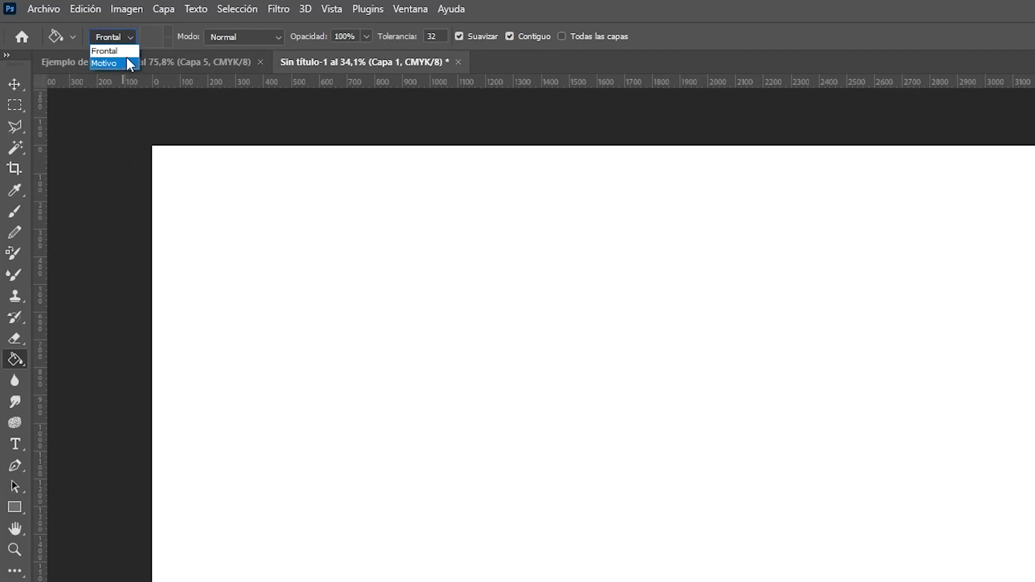
pyautogui.click(125, 61)
pyautogui.click(168, 36)
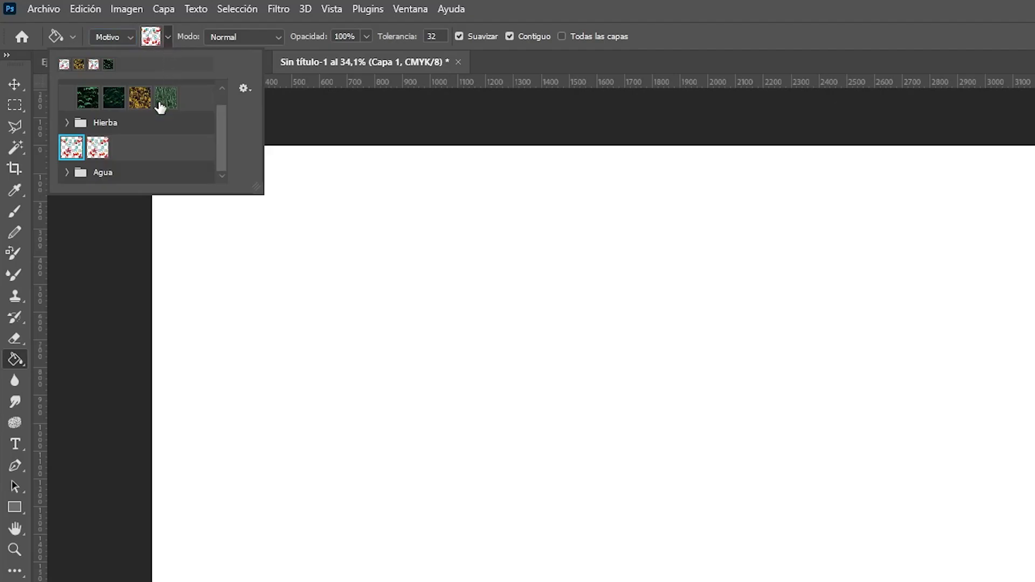
pyautogui.click(99, 147)
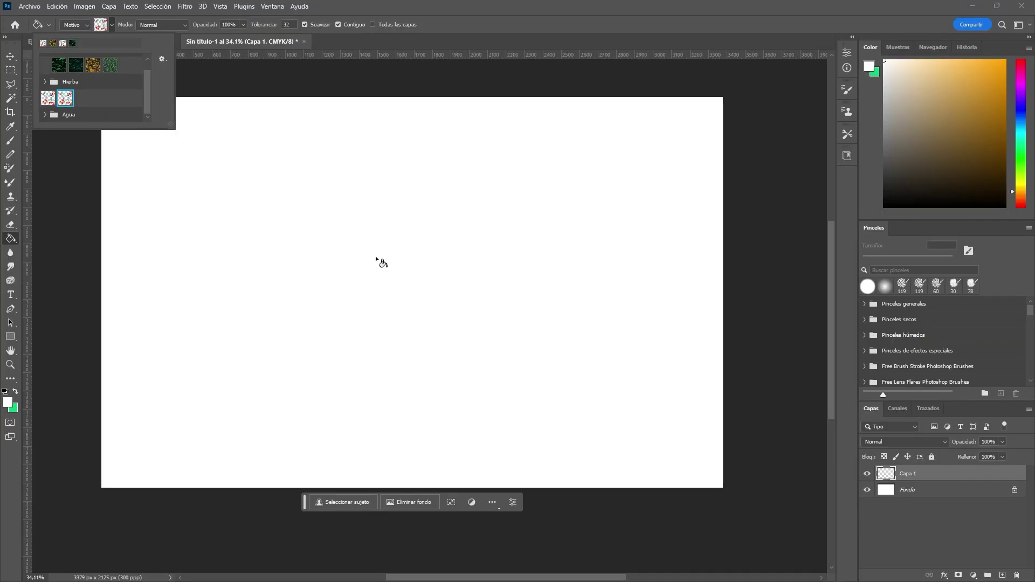
pyautogui.click(396, 232)
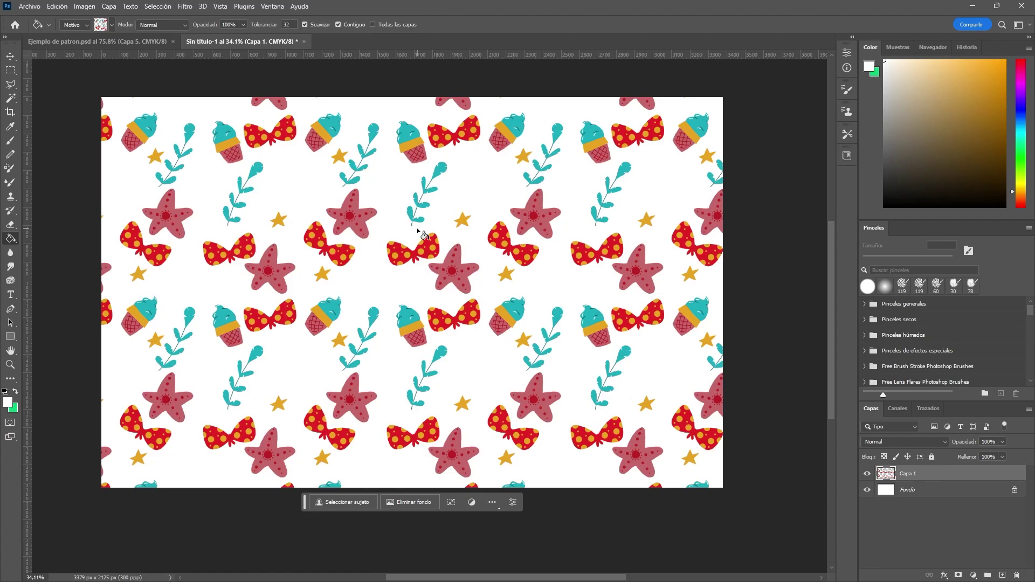
# Step: Try scaling and warping the pattern layer's corners and sides, undoing each distortion back to flat
pyautogui.hotkey('ctrl', 't')
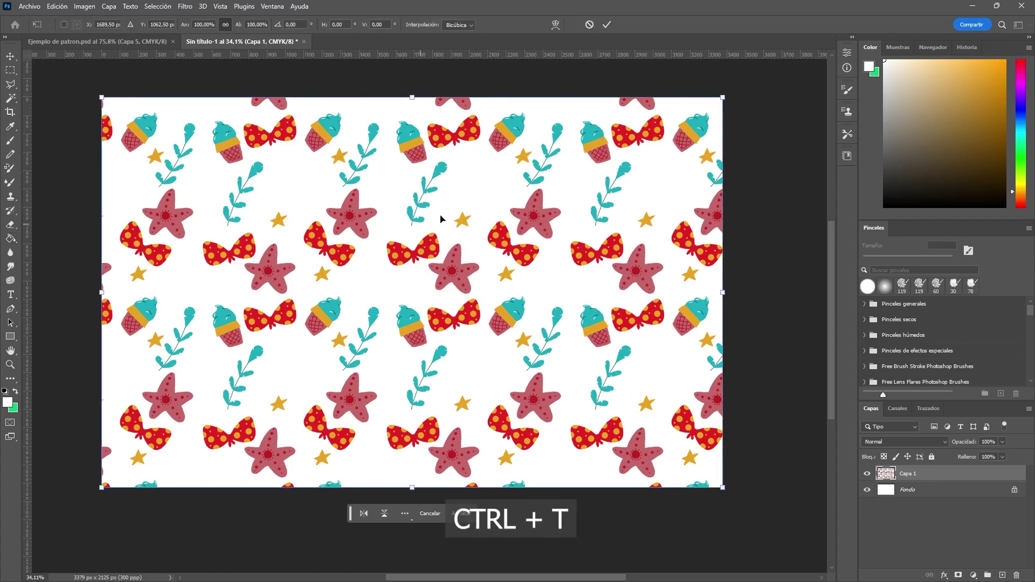
pyautogui.moveTo(725, 99)
pyautogui.mouseDown()
pyautogui.moveTo(686, 166)
pyautogui.moveTo(705, 150)
pyautogui.mouseUp()
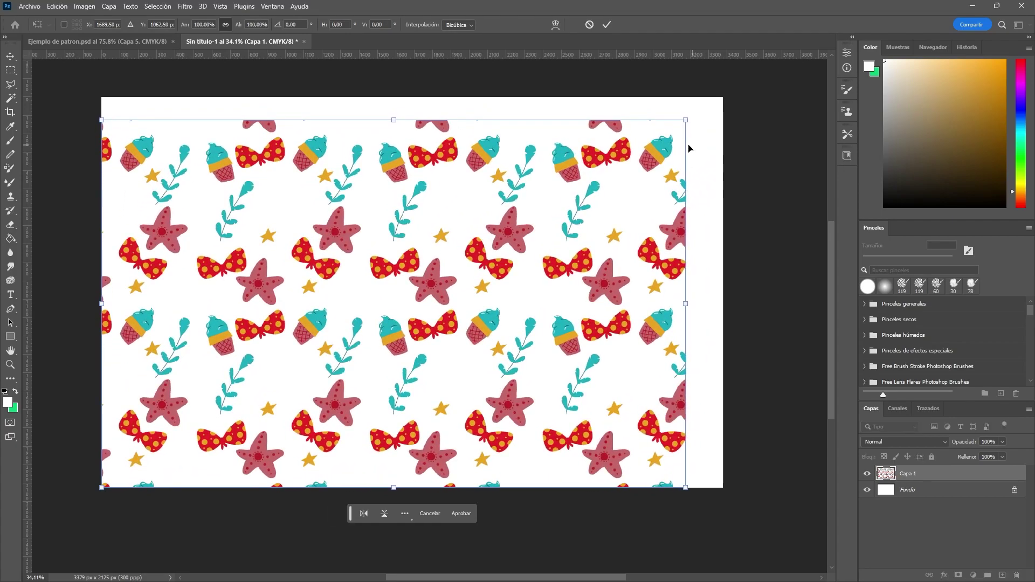
pyautogui.moveTo(724, 488)
pyautogui.mouseDown()
pyautogui.moveTo(602, 361)
pyautogui.moveTo(668, 467)
pyautogui.mouseUp()
pyautogui.hotkey('ctrl', 'z')
pyautogui.moveTo(624, 427)
pyautogui.mouseDown()
pyautogui.moveTo(407, 158)
pyautogui.moveTo(478, 307)
pyautogui.mouseUp()
pyautogui.hotkey('ctrl', 'z')
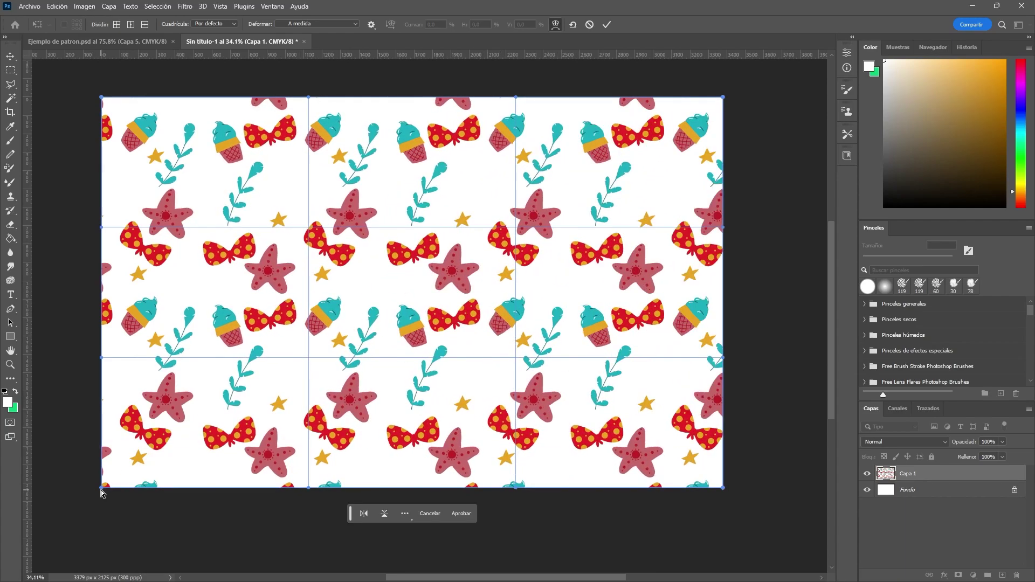
pyautogui.moveTo(103, 489); pyautogui.dragTo(580, 252)
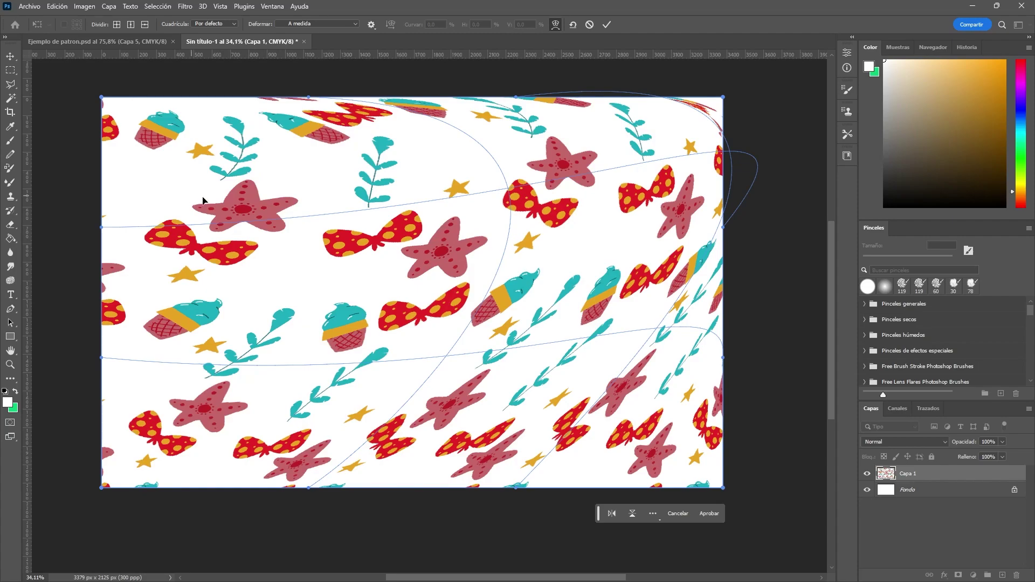
pyautogui.hotkey('ctrl', 'z')
pyautogui.hotkey('ctrl', 'z')
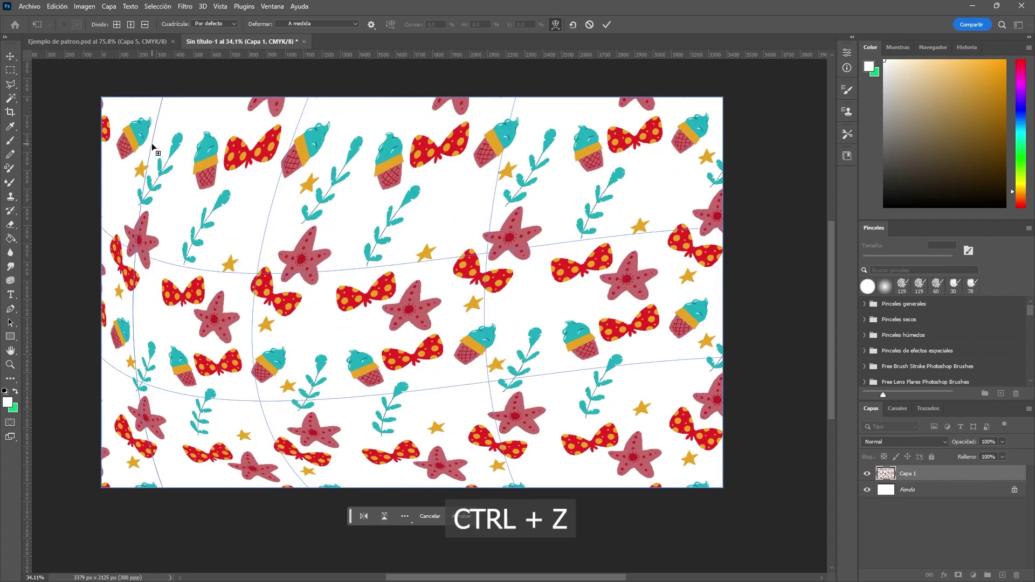
pyautogui.hotkey('ctrl', 'z')
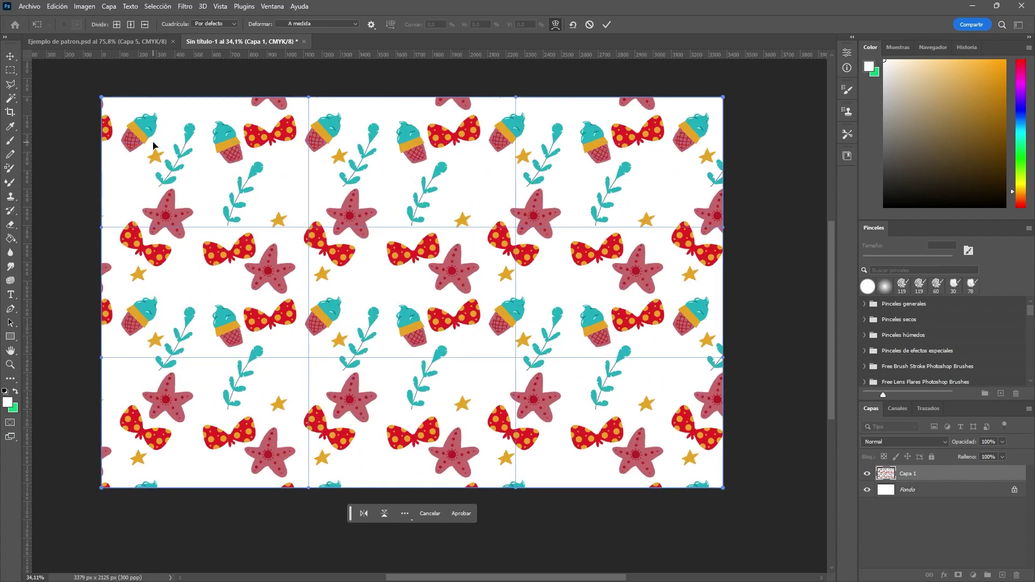
# Step: Skew the pattern from its top-right corner, then undo it to keep flat, upright tiles
pyautogui.moveTo(723, 97)
pyautogui.mouseDown()
pyautogui.moveTo(416, 238)
pyautogui.moveTo(701, 151)
pyautogui.moveTo(427, 199)
pyautogui.moveTo(475, 229)
pyautogui.moveTo(722, 108)
pyautogui.moveTo(512, 305)
pyautogui.moveTo(492, 291)
pyautogui.moveTo(469, 300)
pyautogui.moveTo(583, 208)
pyautogui.moveTo(623, 141)
pyautogui.moveTo(694, 116)
pyautogui.mouseUp()
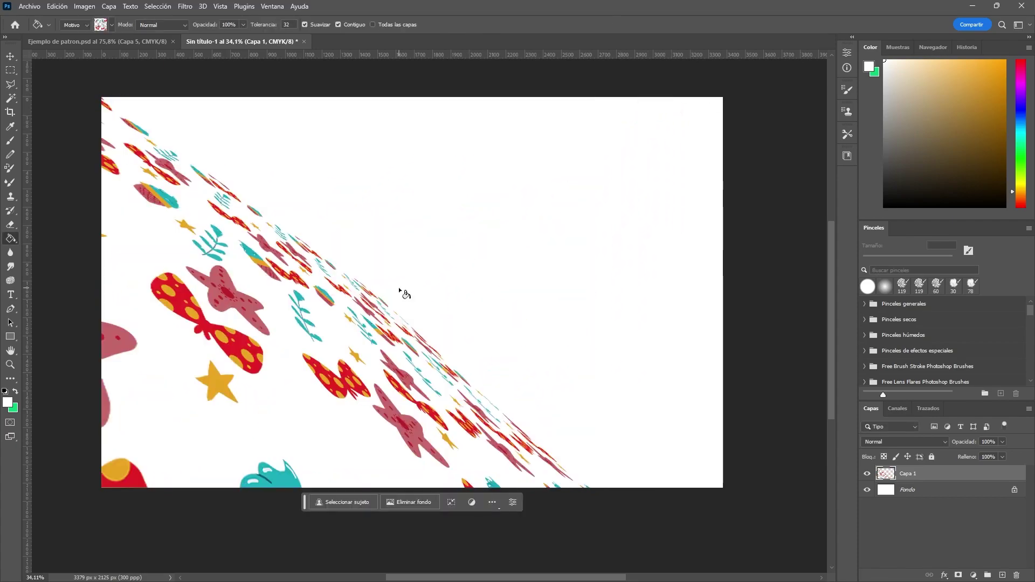
pyautogui.hotkey('ctrl', 'z')
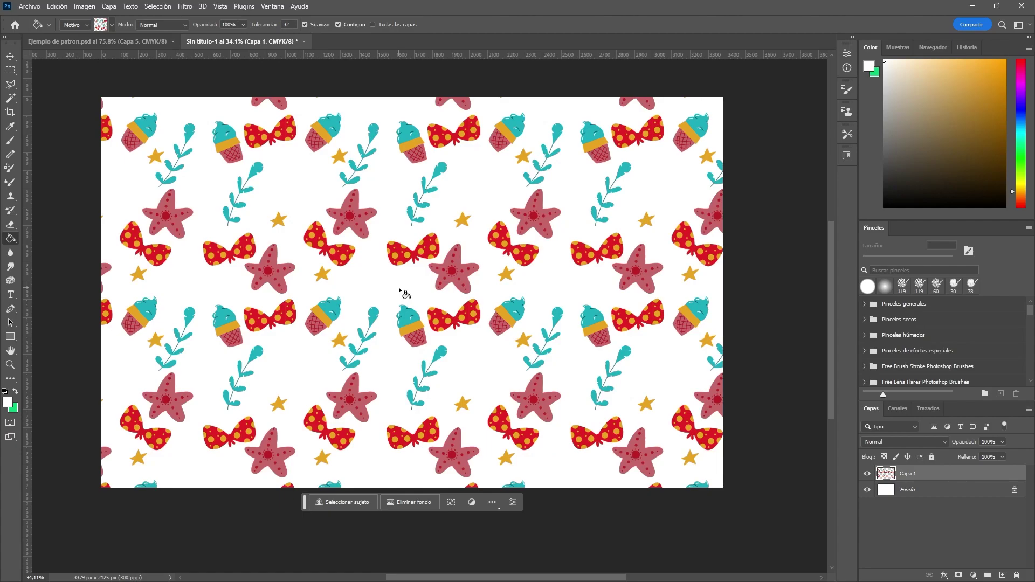